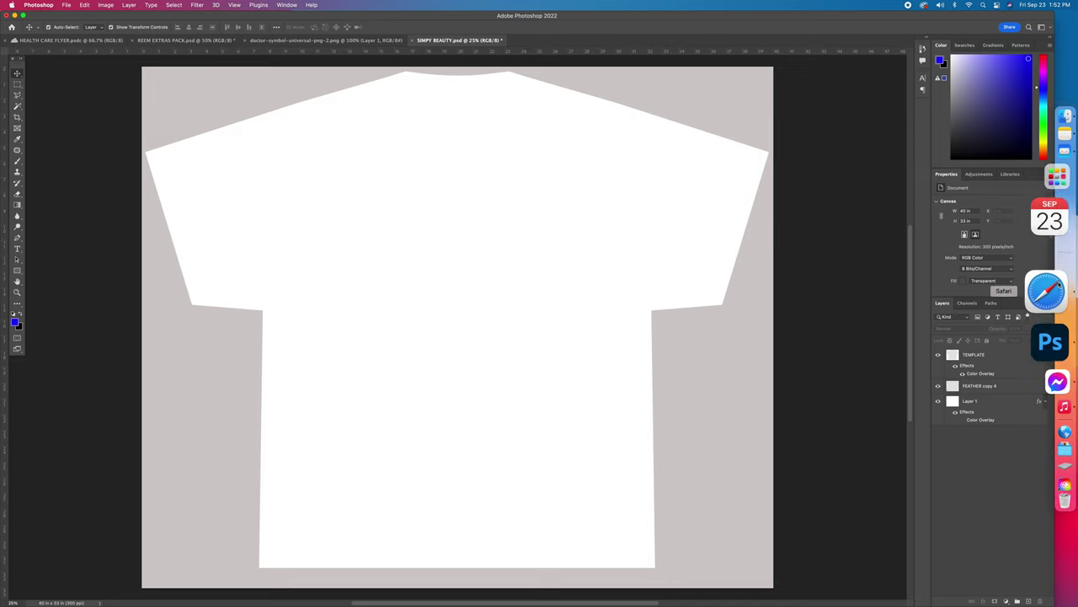
Step: In Safari, search Google Images for the suggested 'BREST CANCER' query
left_click(1053, 286)
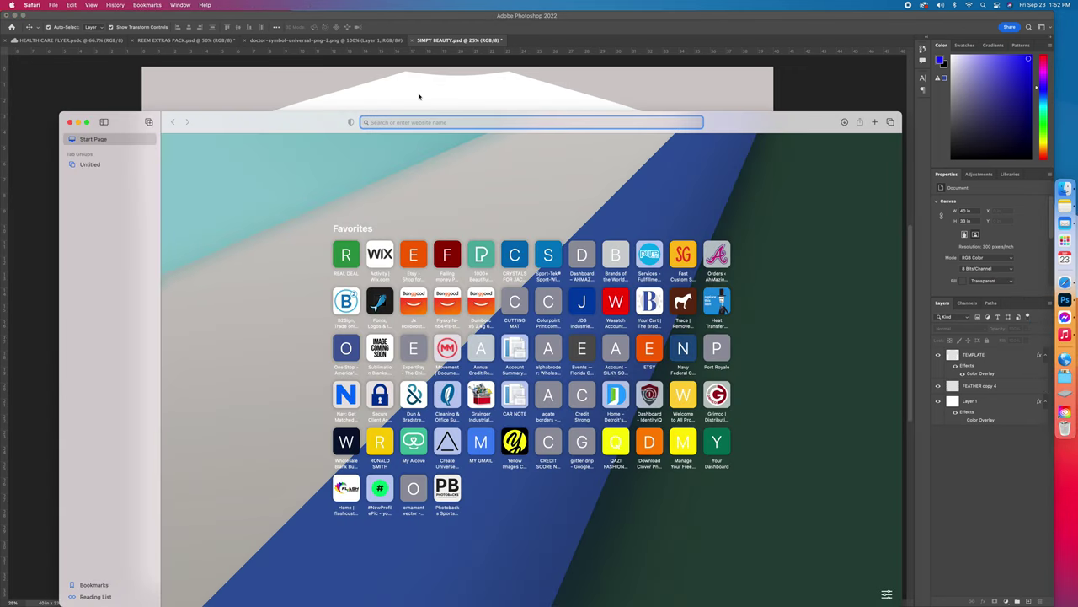
type("BREST CANCER")
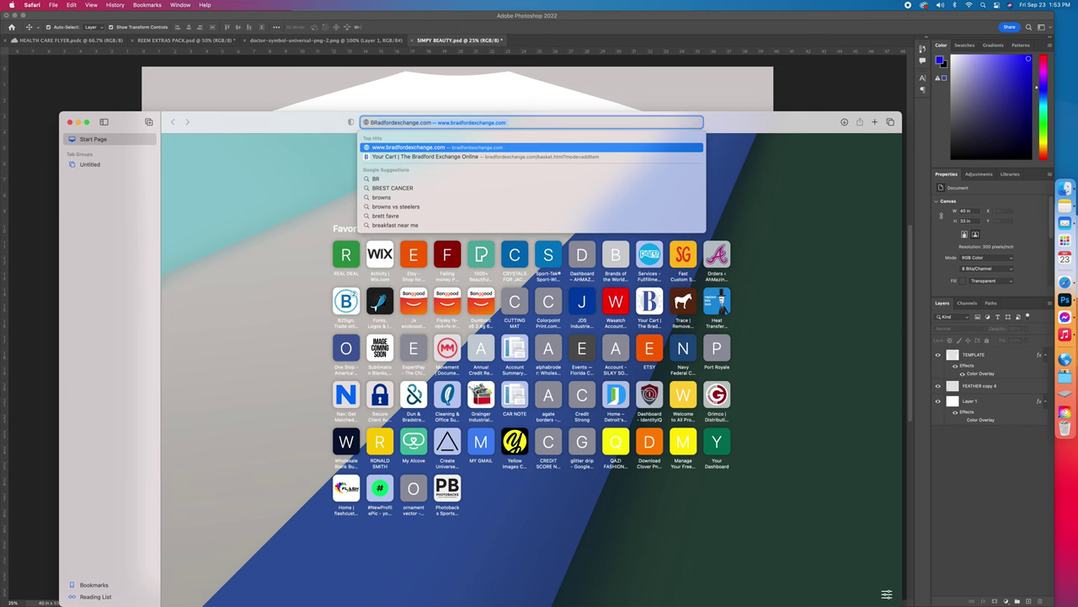
left_click(396, 187)
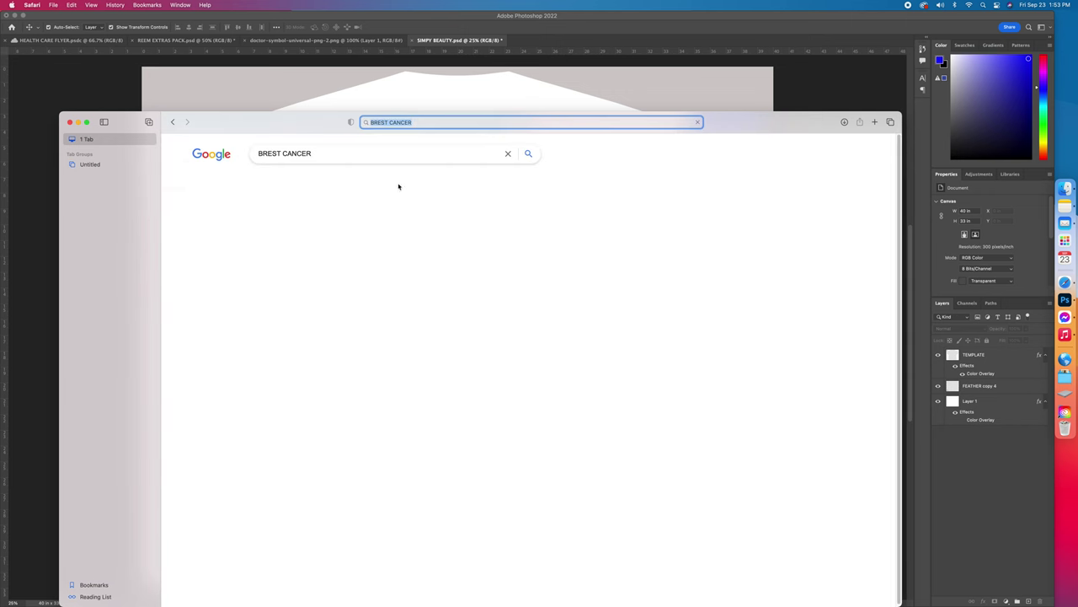
left_click(303, 181)
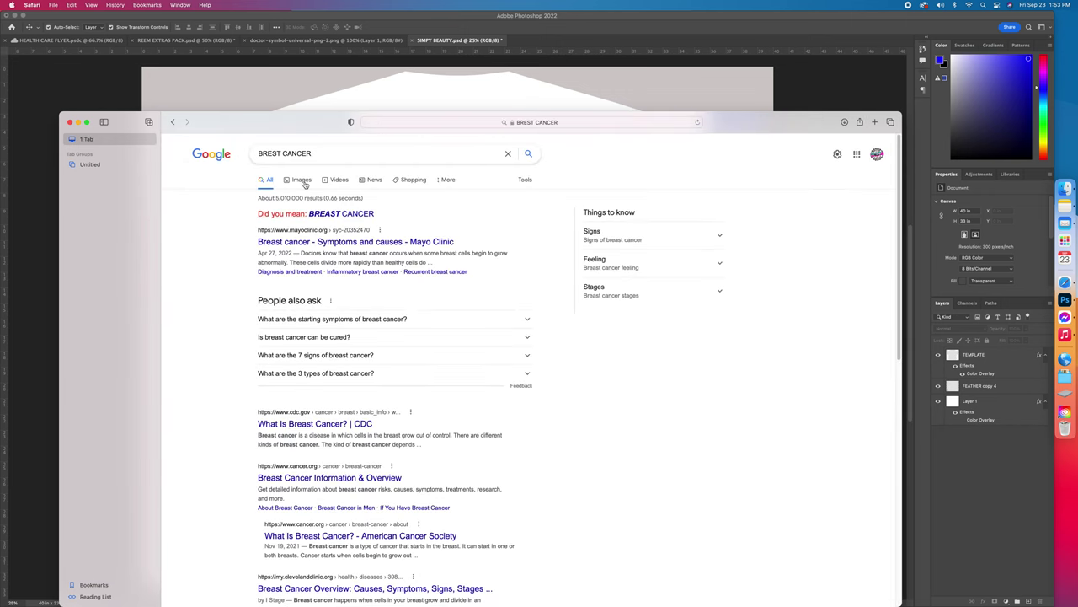
Step: Refine the image search to 'BREST CANCER LOGO'
left_click_drag(340, 123, 338, 58)
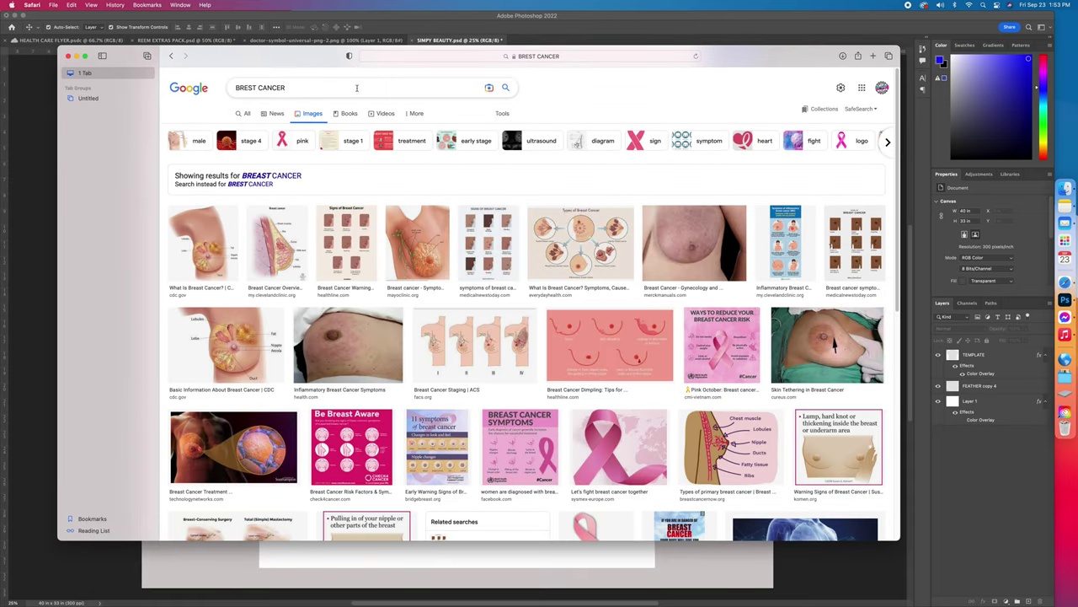
left_click(266, 87)
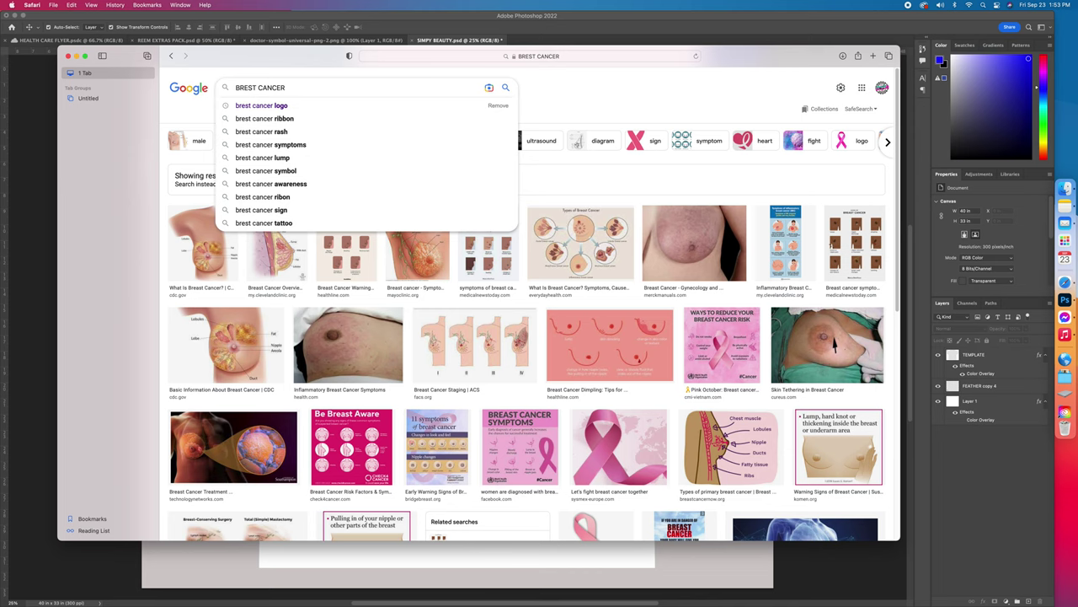
type("LOGO")
key("Return")
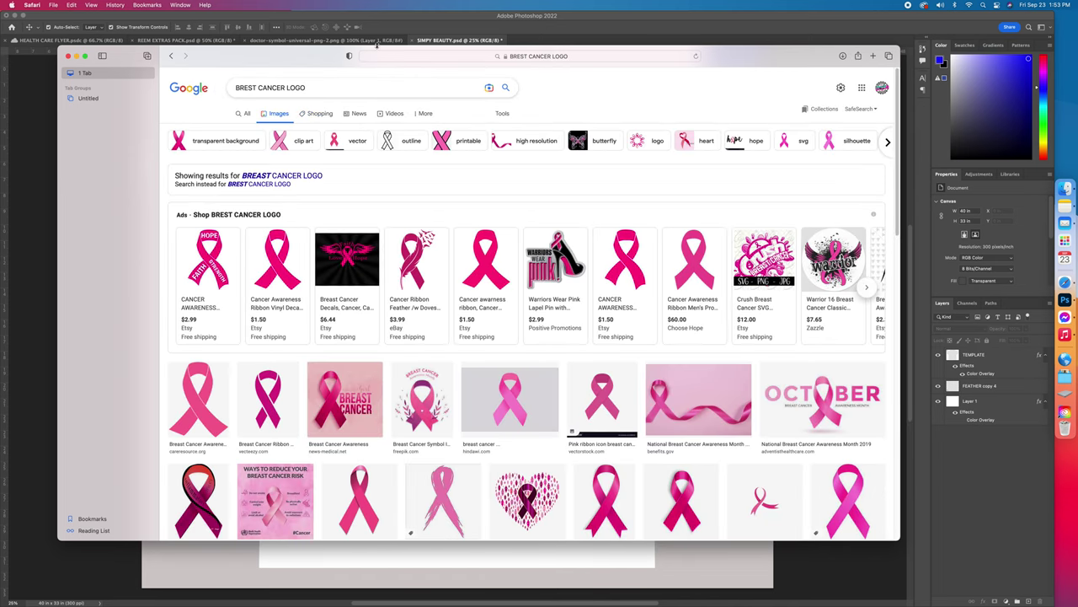
Step: Filter the ribbon image results to Large size
left_click(502, 114)
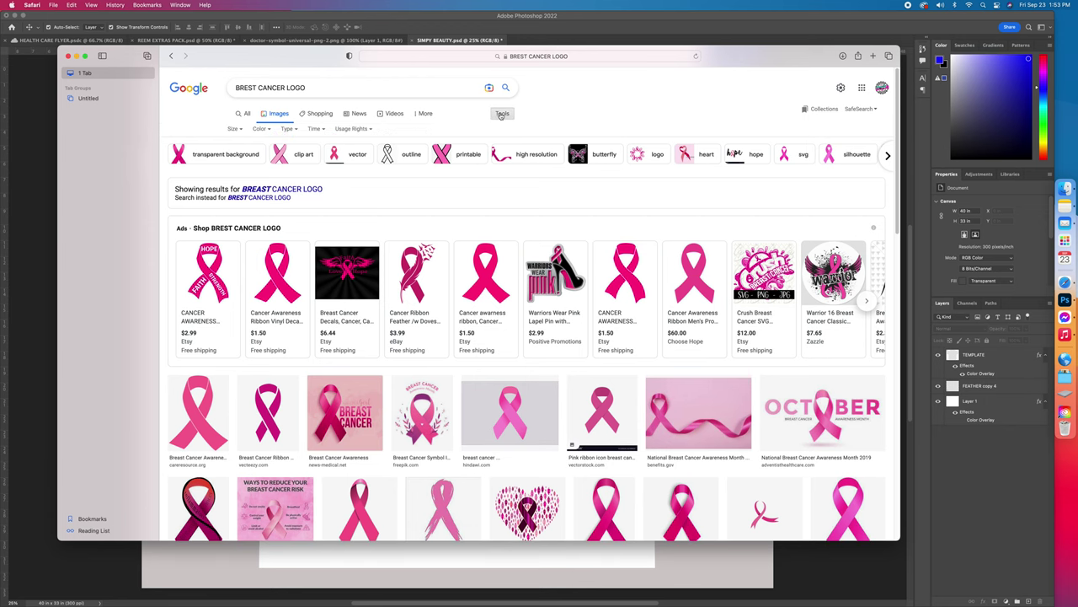
left_click(235, 129)
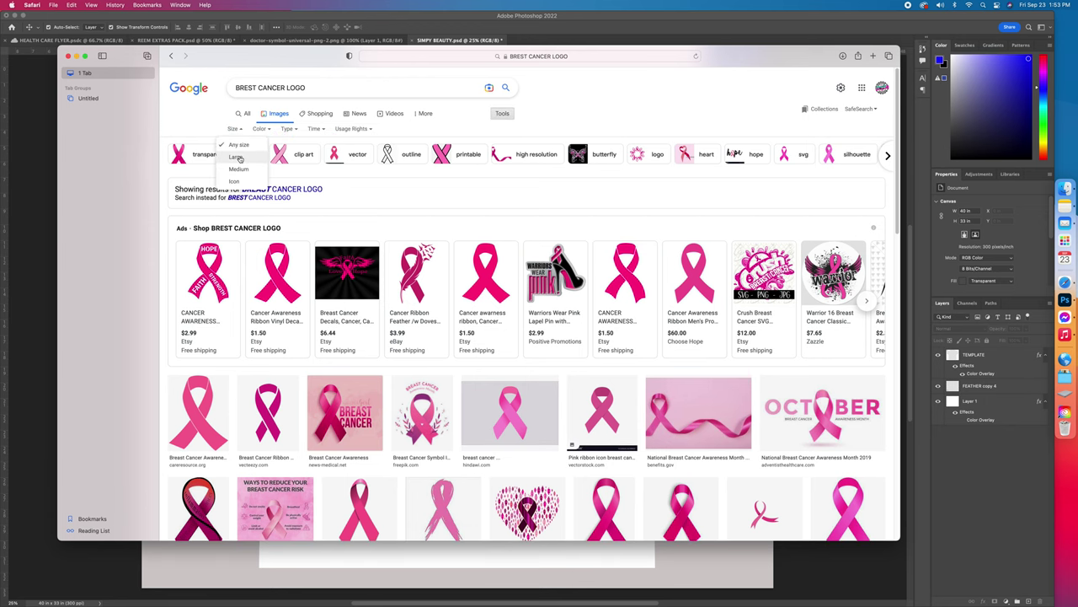
left_click(242, 158)
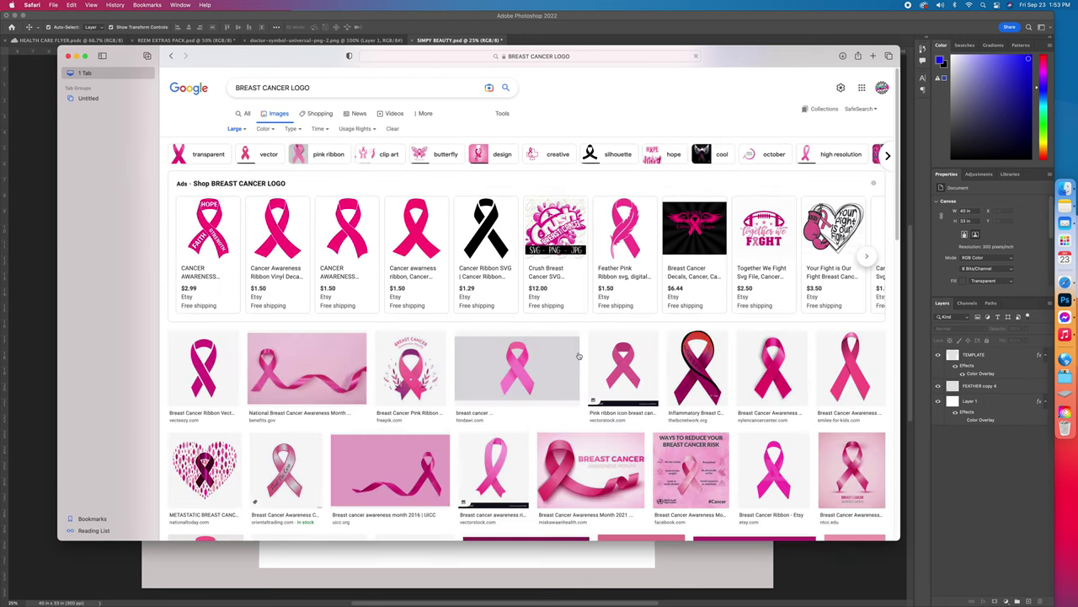
Step: Scroll the results and preview the transparent-background pink ribbon from Breast Cancer Awareness - Blog
scroll(624, 390, "down", 5)
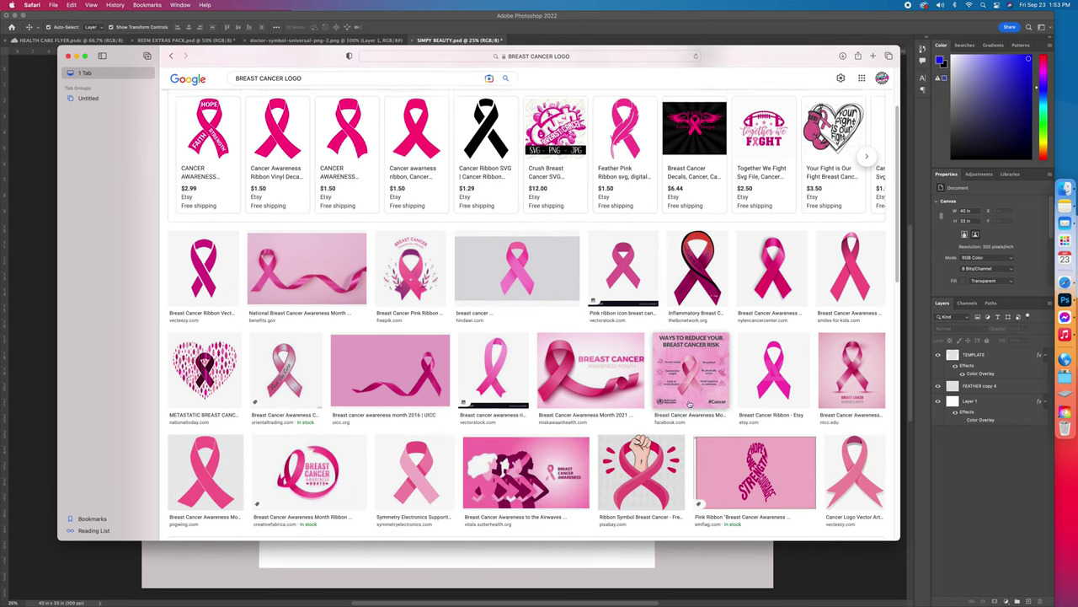
scroll(682, 404, "down", 10)
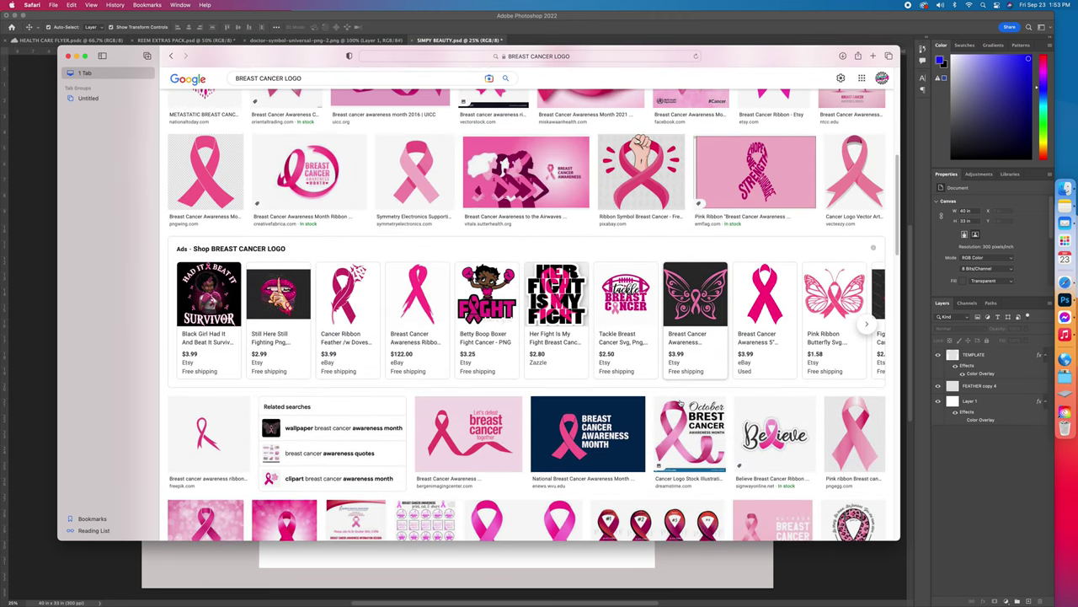
scroll(685, 380, "down", 5)
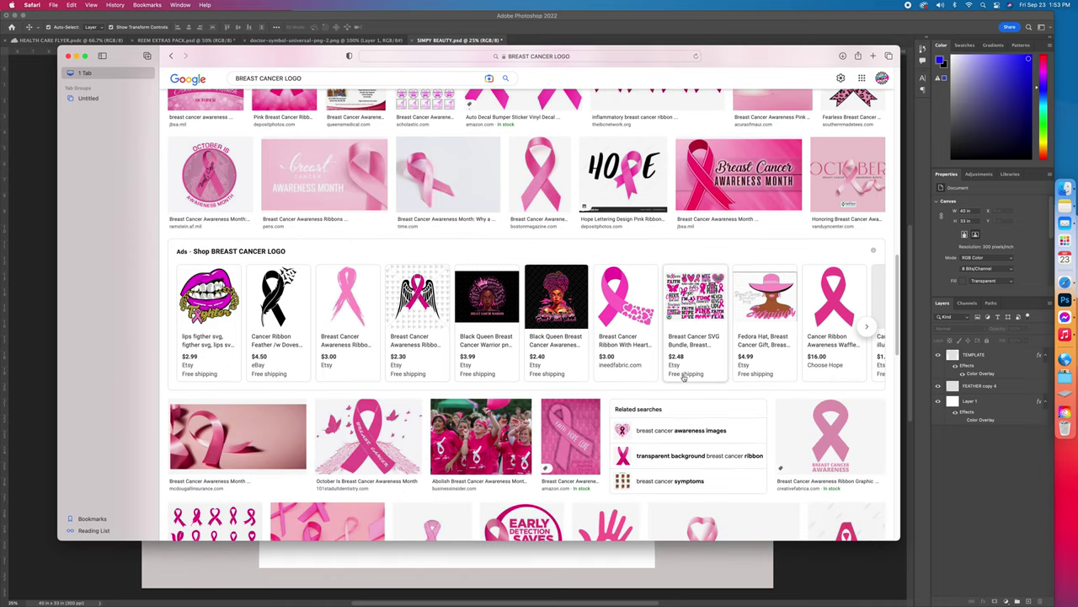
scroll(685, 382, "down", 5)
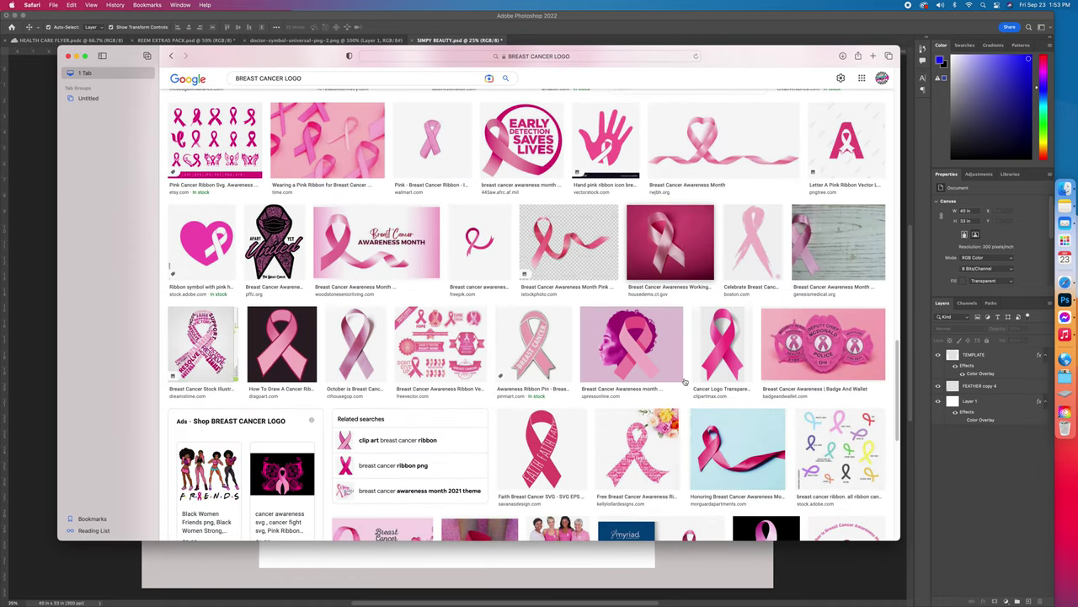
scroll(685, 381, "down", 4)
scroll(685, 382, "down", 5)
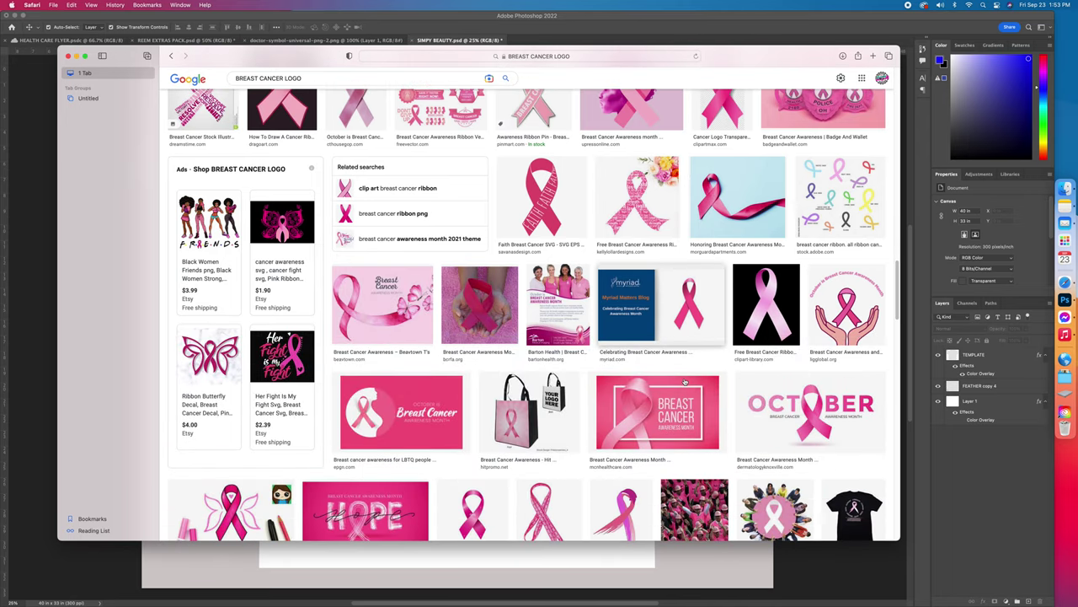
scroll(685, 382, "down", 6)
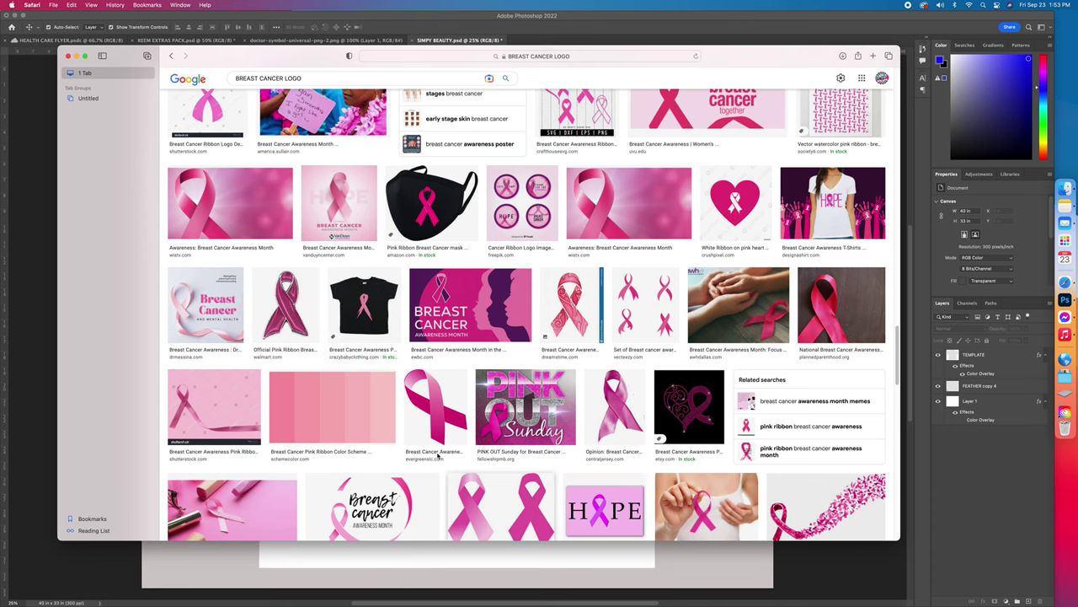
left_click(426, 402)
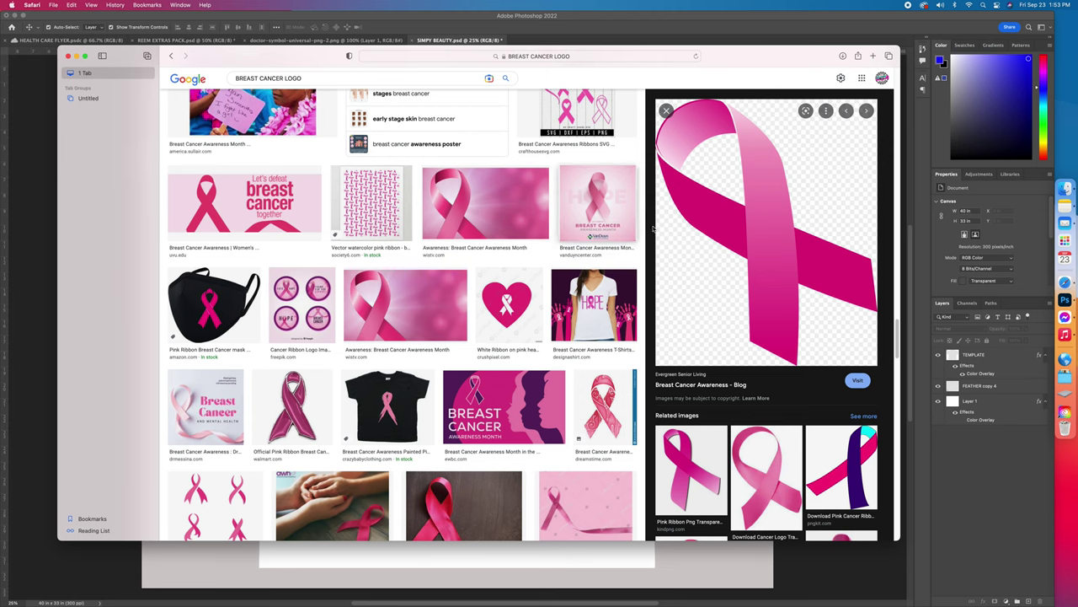
Step: Open the pink ribbon in Photoshop and drag it onto the SIMPY BEAUTY T-shirt
left_click_drag(669, 218, 556, 275)
left_click_drag(151, 252, 153, 252)
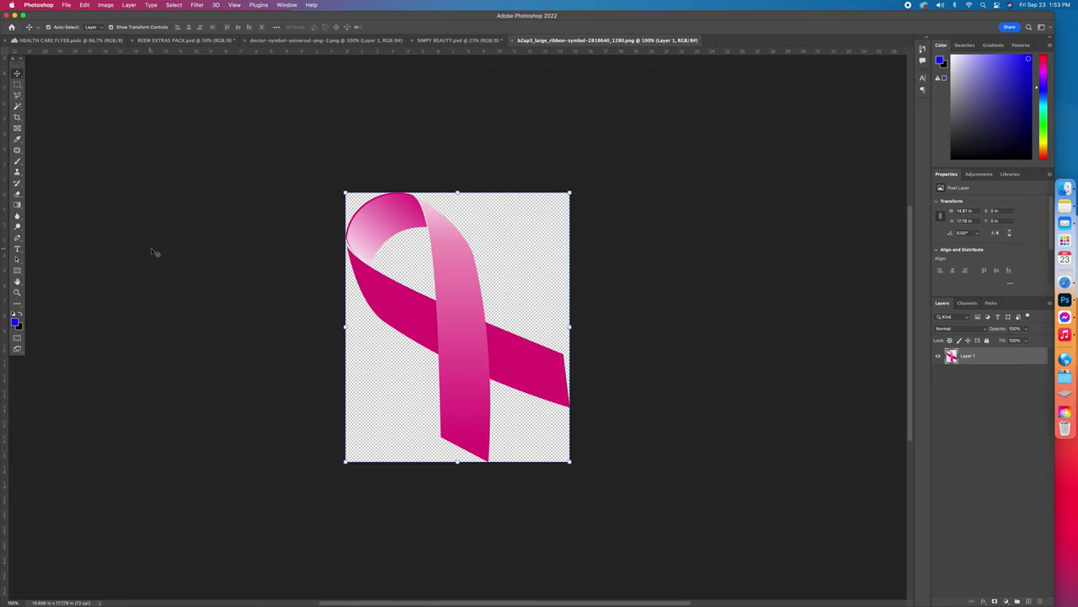
left_click_drag(482, 319, 534, 237)
Step: Cancel the ribbon's resize and tilt, keeping it upright over the shirt's upper left
left_click(408, 328)
left_click_drag(541, 238, 555, 292)
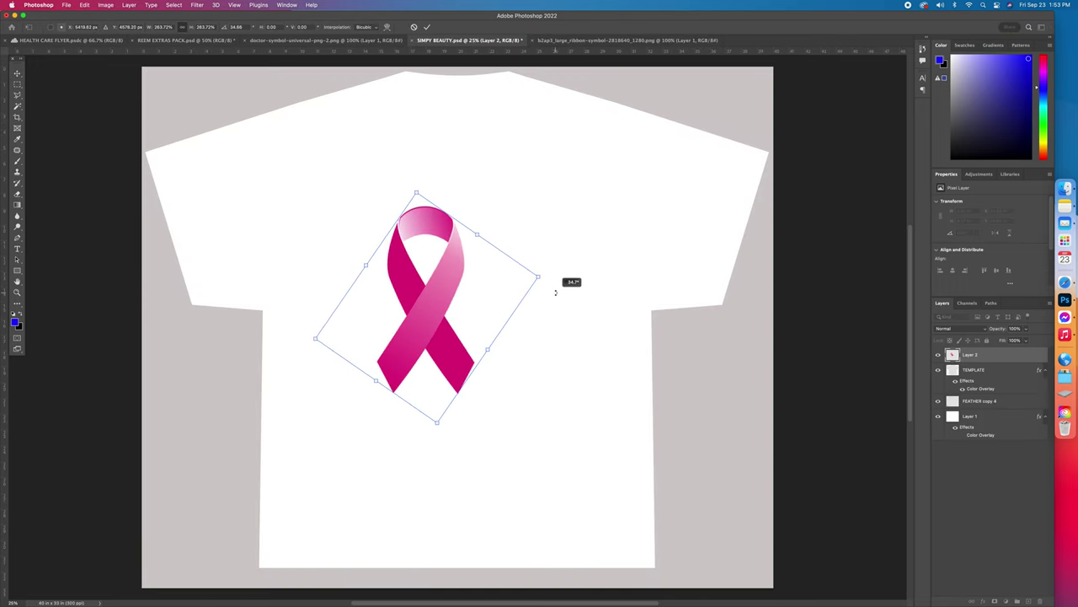
left_click_drag(520, 196, 520, 195)
left_click(414, 27)
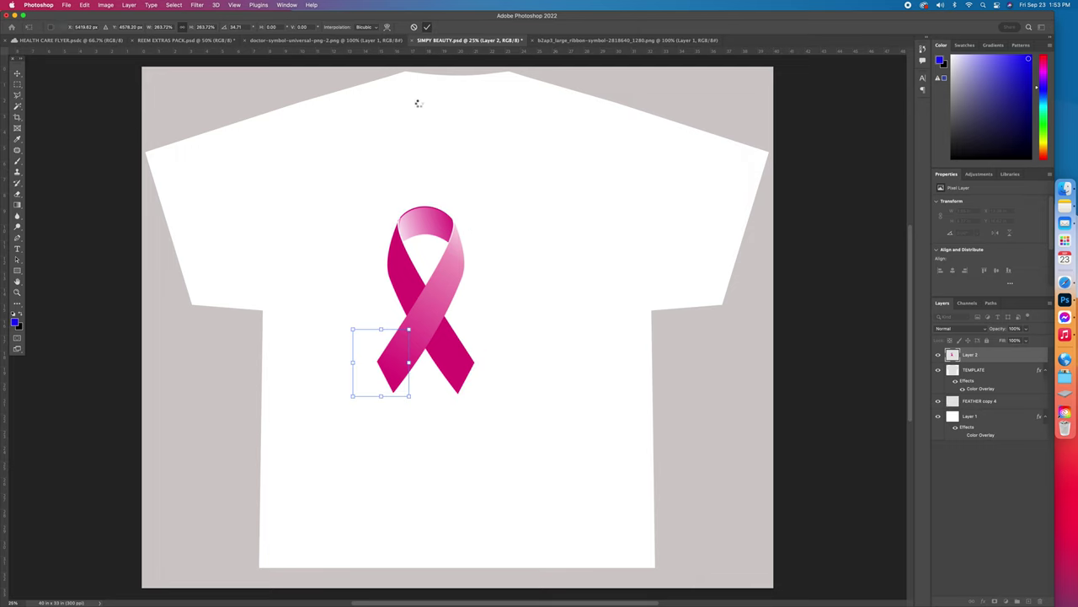
left_click_drag(440, 295, 384, 236)
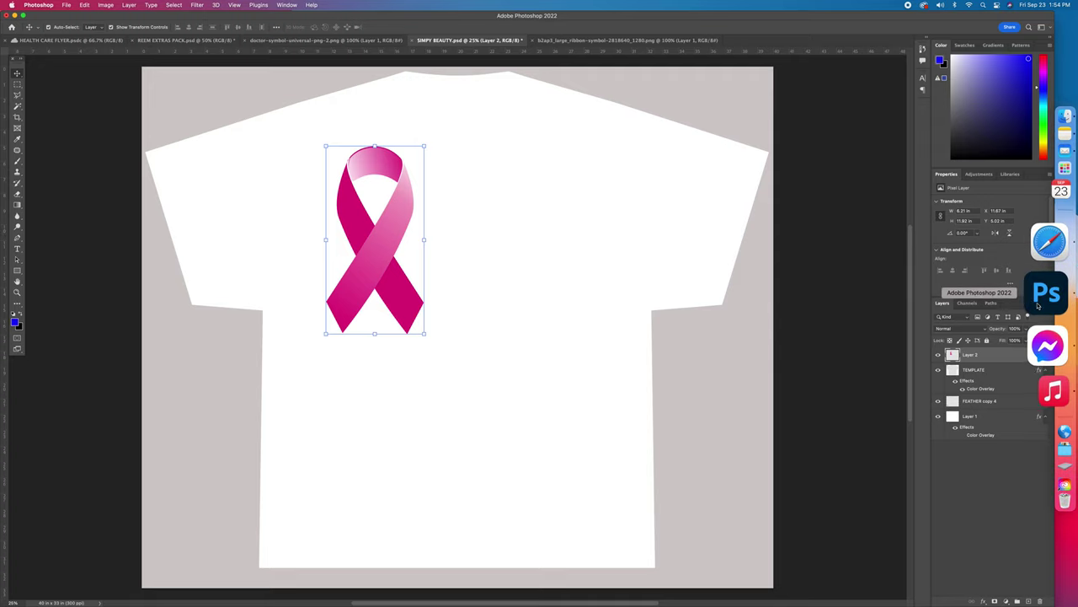
Step: Search Google Images for 'BREAST CANCER DESIGN' and preview the Pink for October poster
left_click(1047, 274)
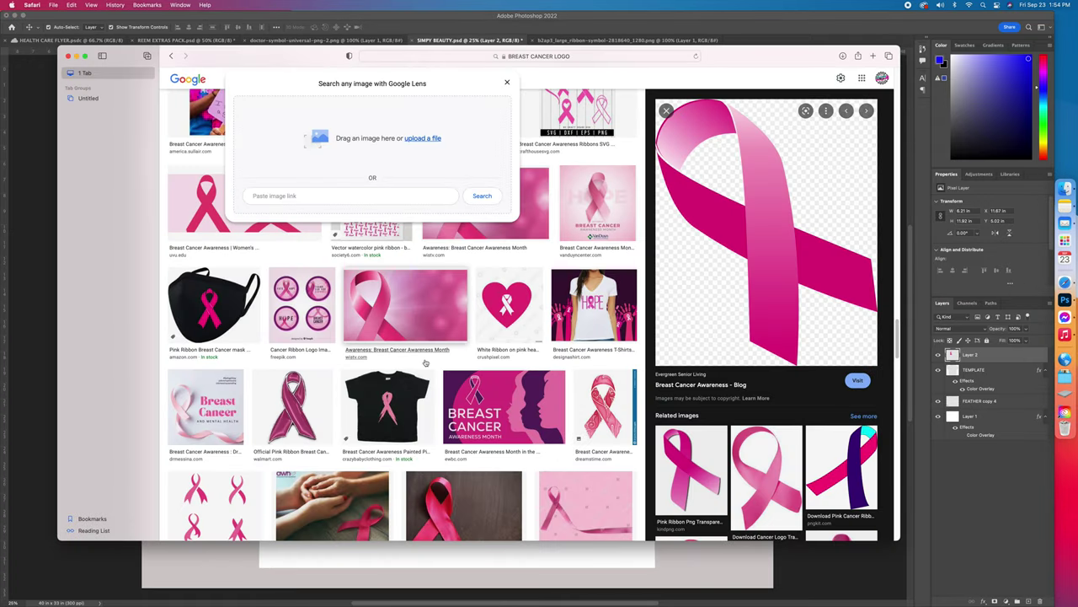
scroll(405, 295, "up", 5)
left_click(506, 82)
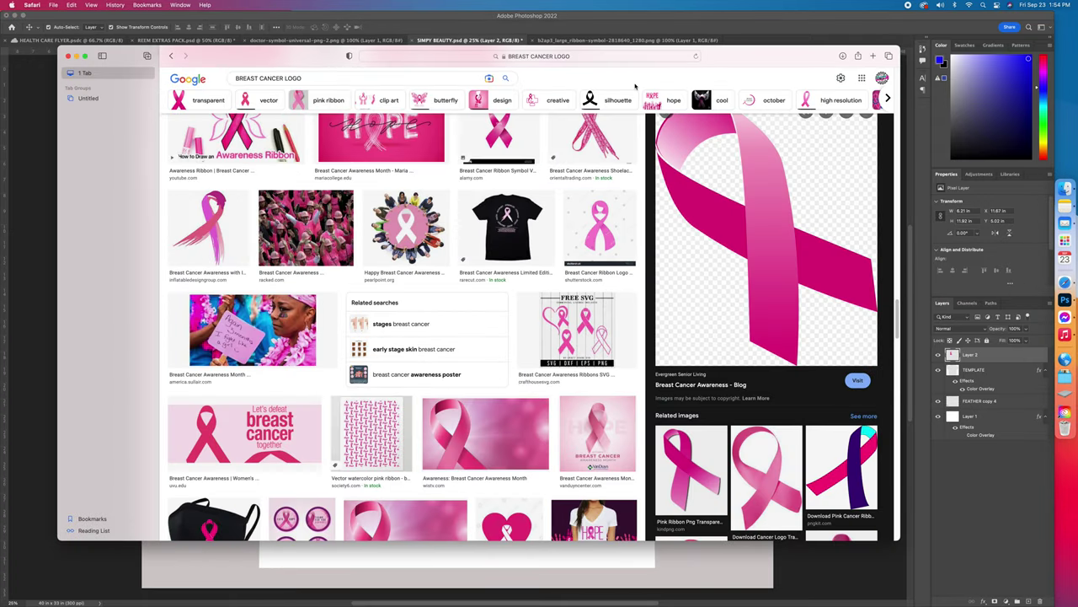
left_click(286, 77)
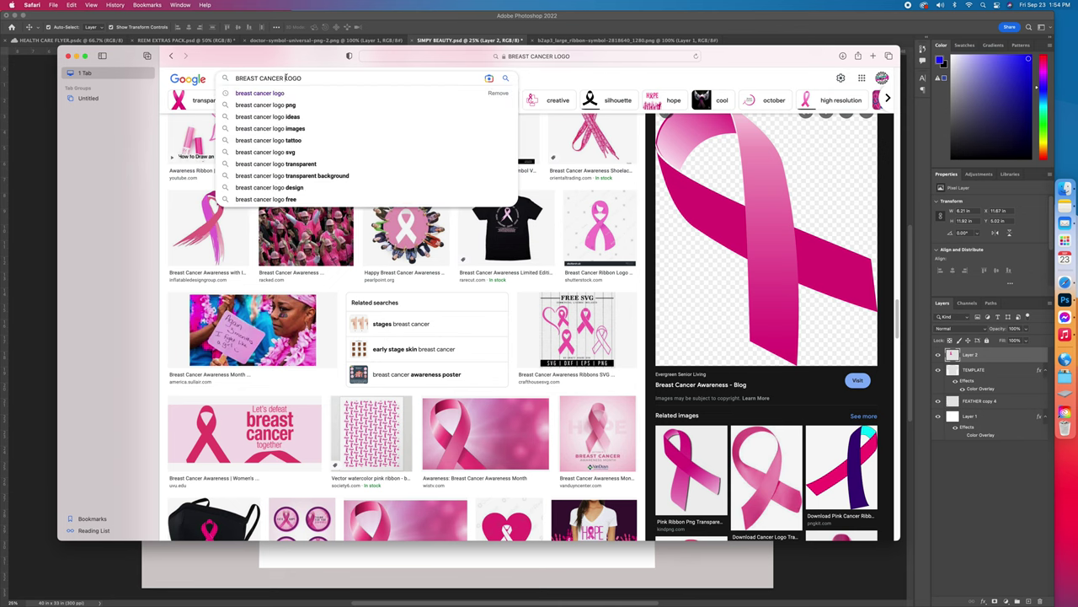
double_click(285, 77)
type("DESIGN")
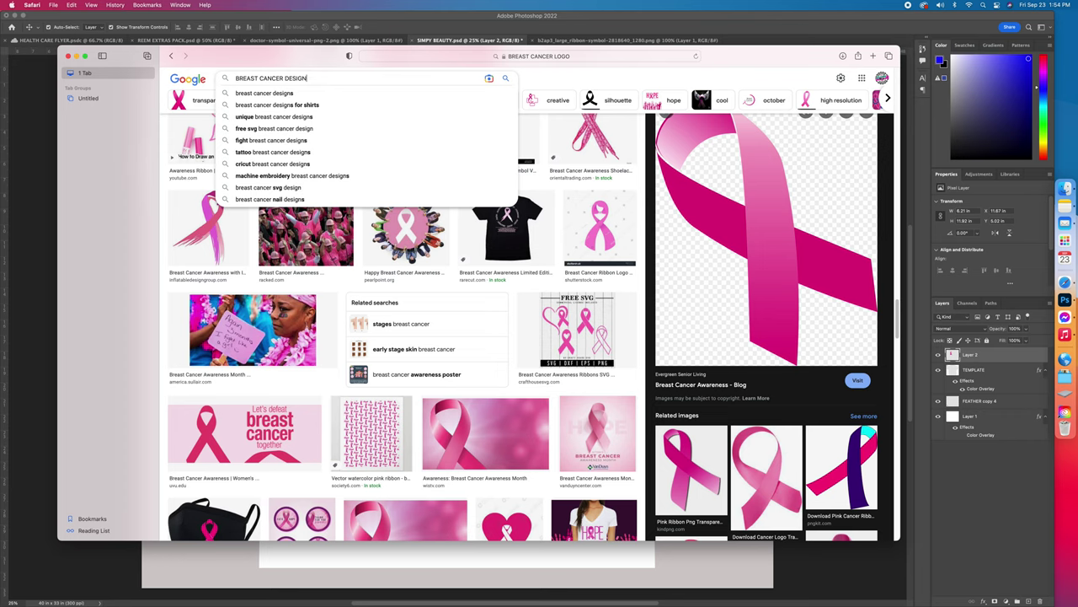
key("Return")
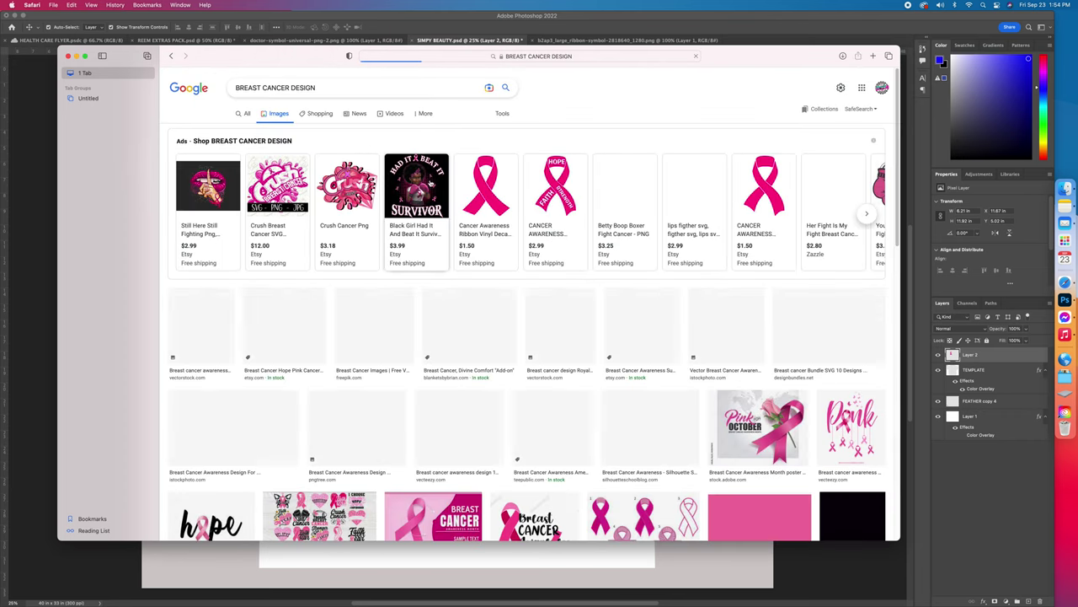
scroll(472, 395, "down", 2)
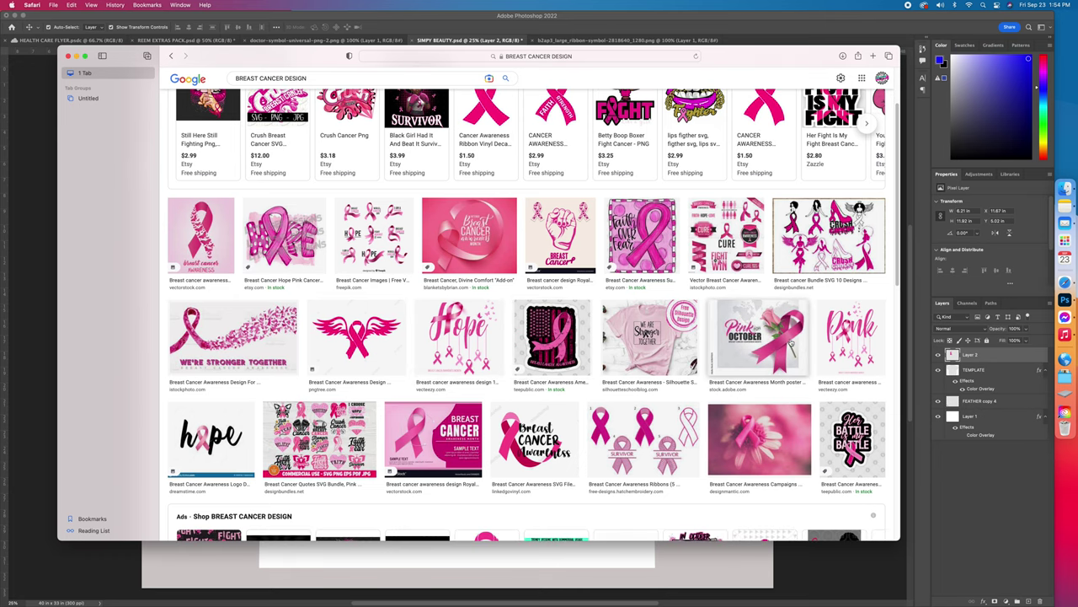
left_click(791, 341)
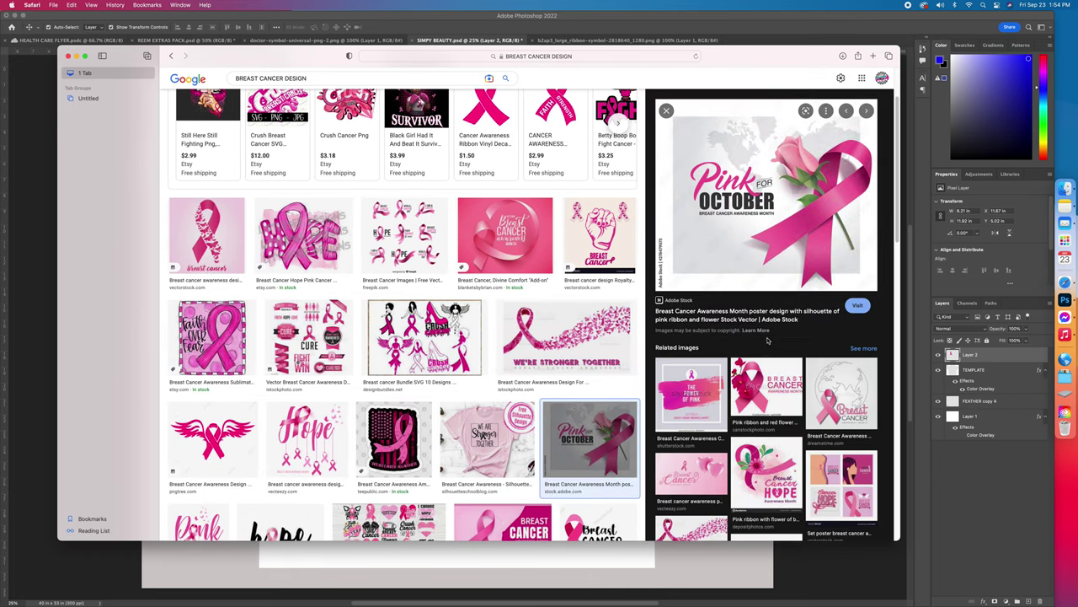
Step: Browse the design results, then select the word DESIGN in the search box
scroll(559, 380, "down", 5)
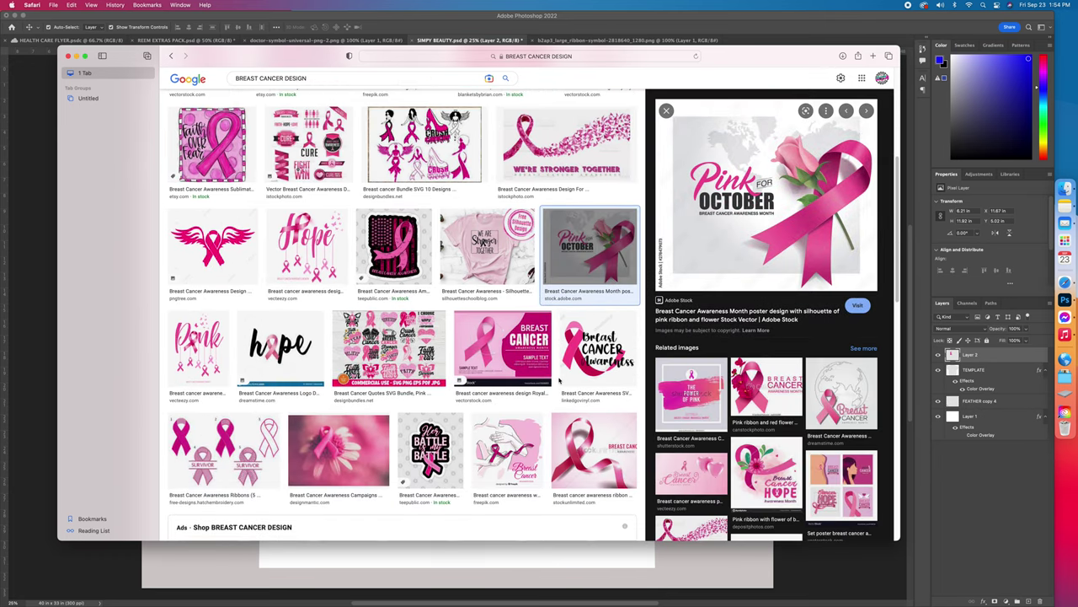
scroll(558, 381, "down", 2)
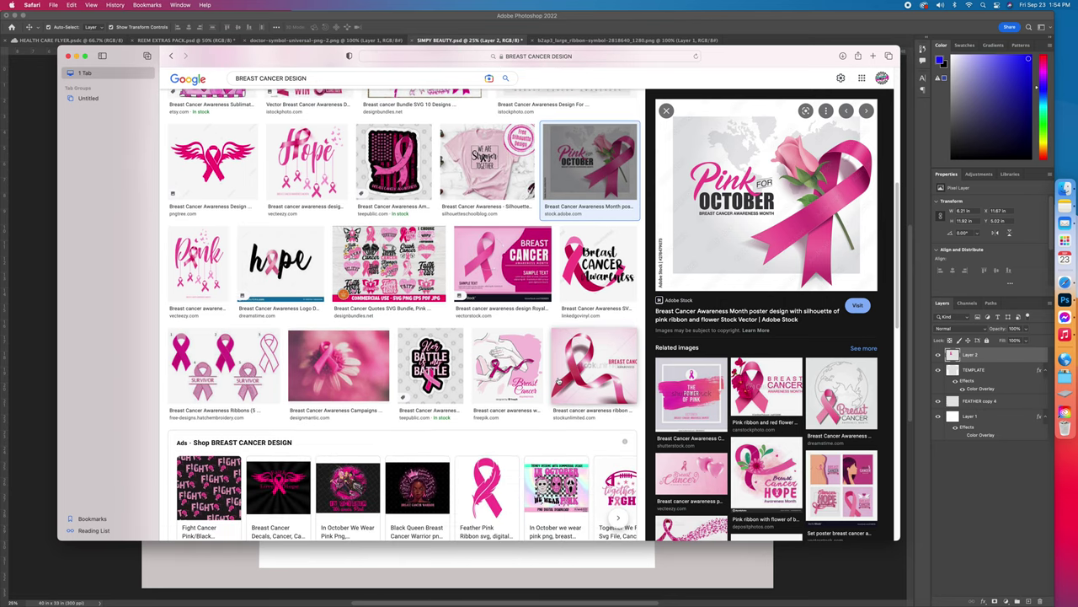
scroll(558, 381, "down", 3)
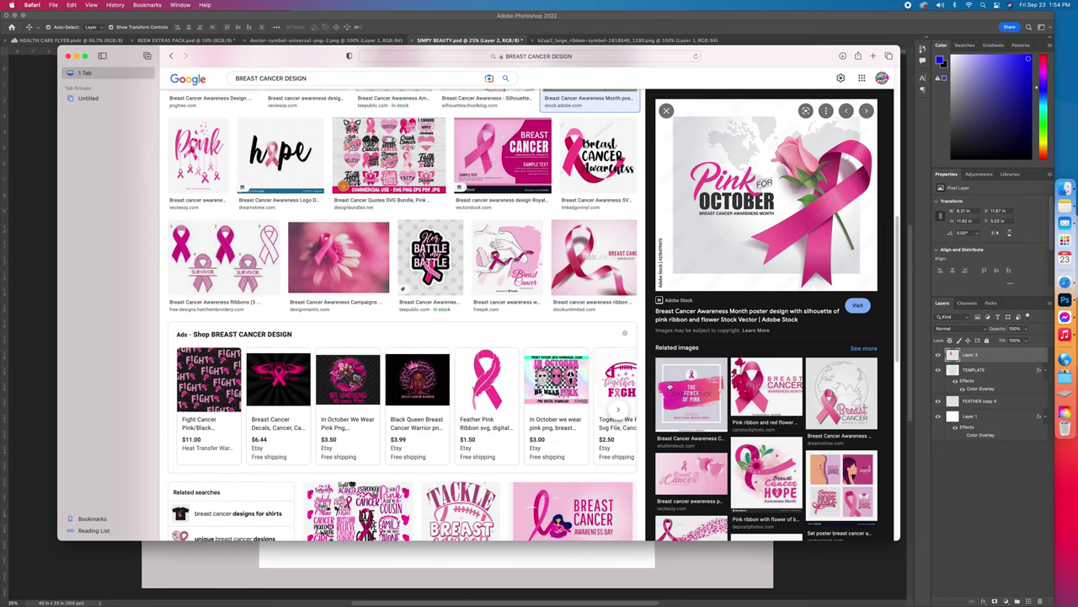
scroll(670, 386, "down", 3)
scroll(556, 388, "down", 2)
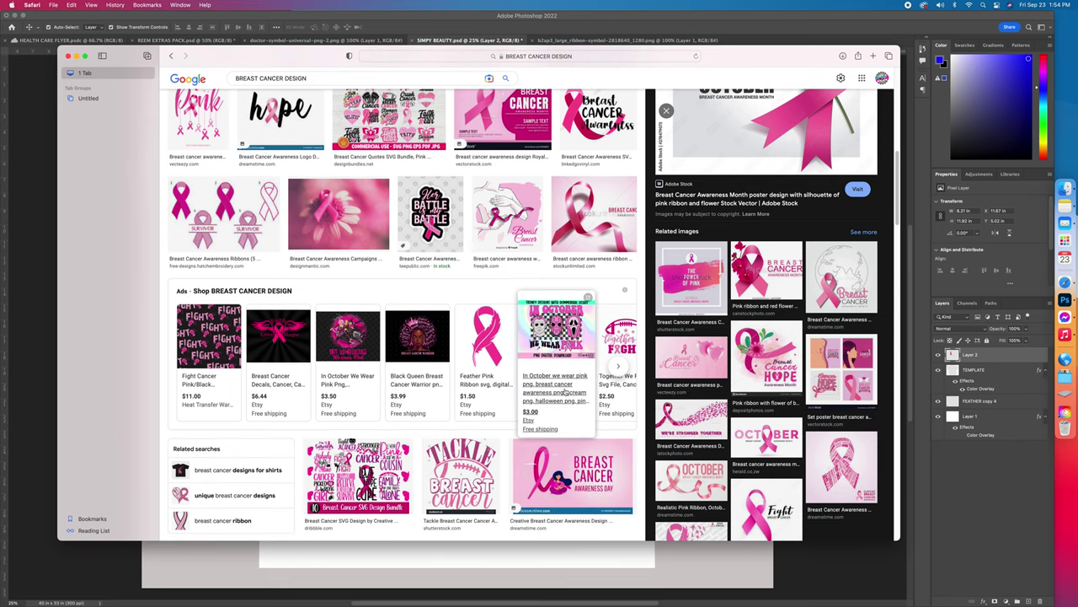
scroll(459, 378, "down", 1)
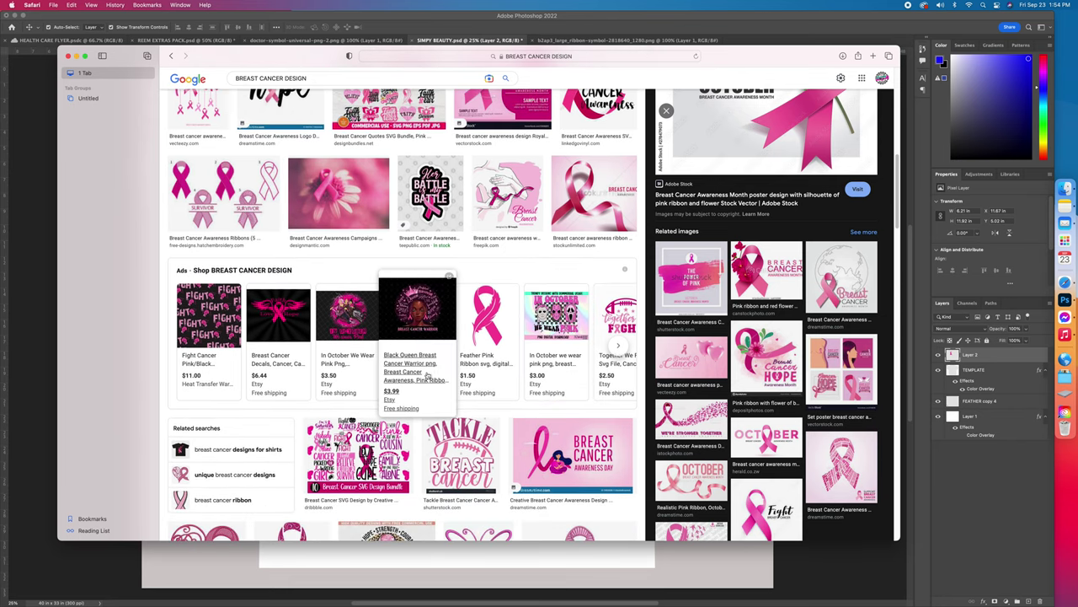
scroll(428, 376, "down", 10)
scroll(752, 427, "down", 1)
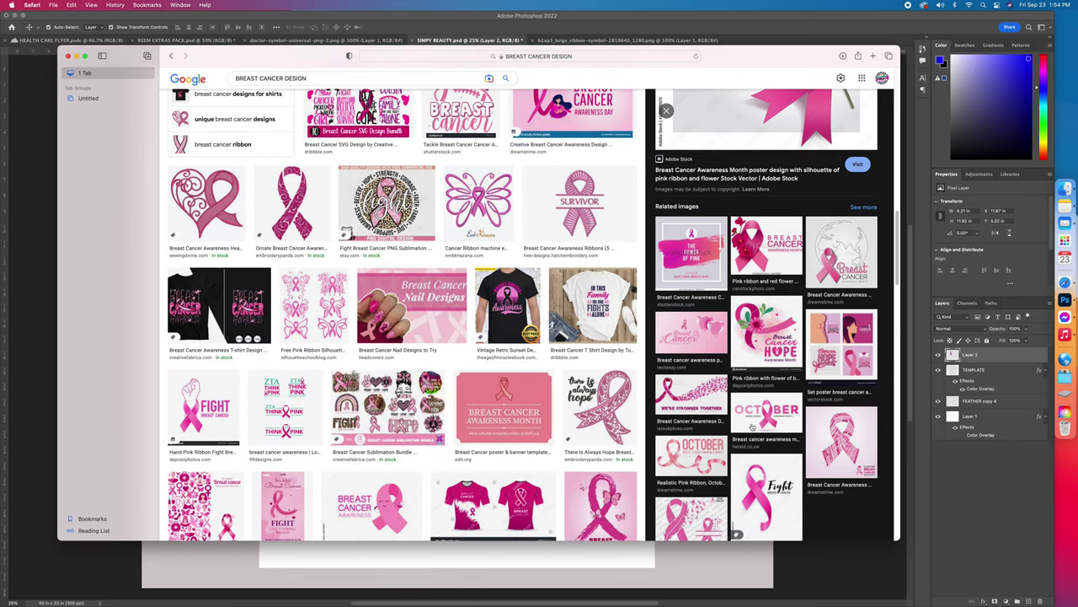
scroll(753, 427, "down", 3)
scroll(478, 435, "down", 8)
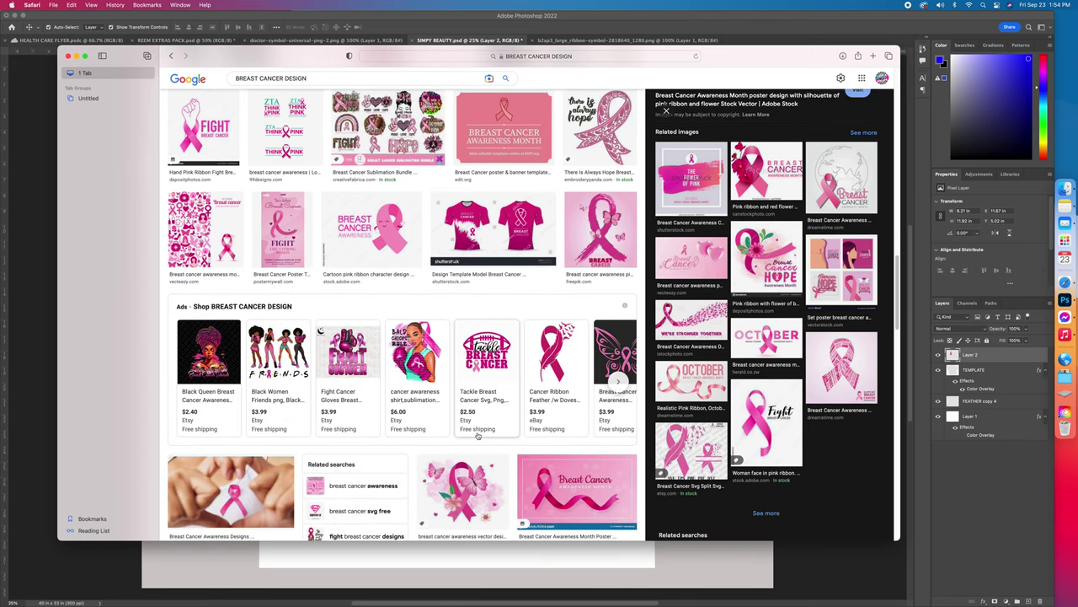
scroll(477, 436, "down", 2)
scroll(284, 115, "up", 15)
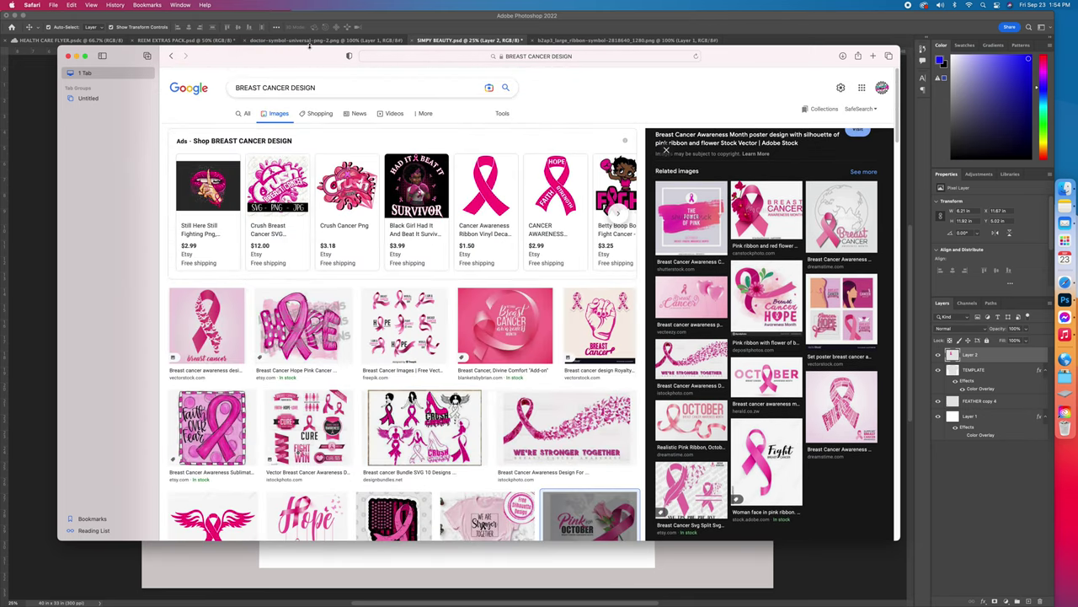
double_click(292, 88)
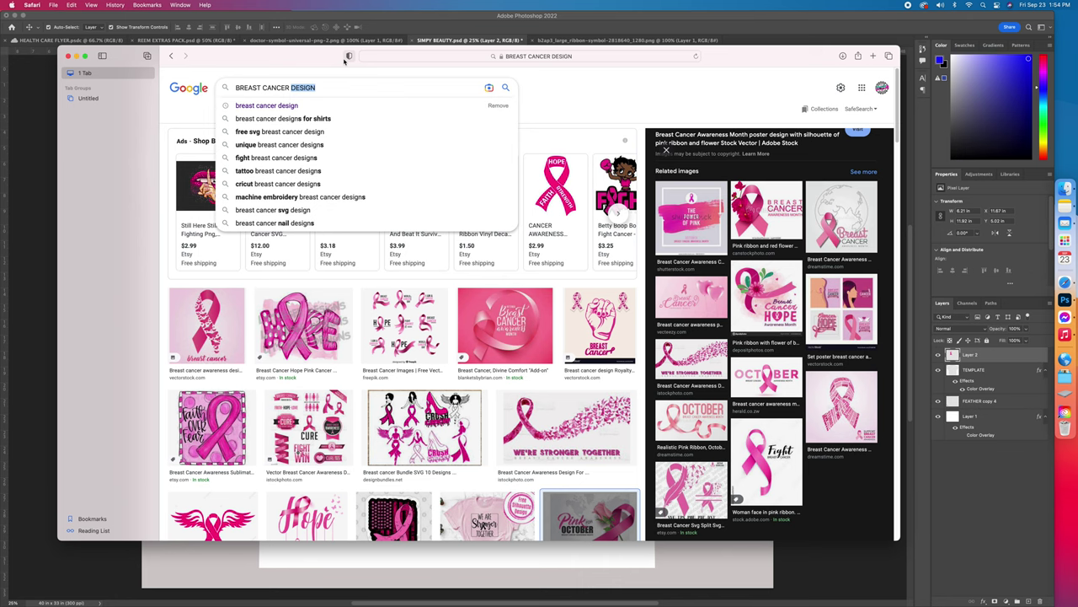
Step: Search 'BREAST CANCER GIRL' and narrow the results to cartoon images
type("GIRL")
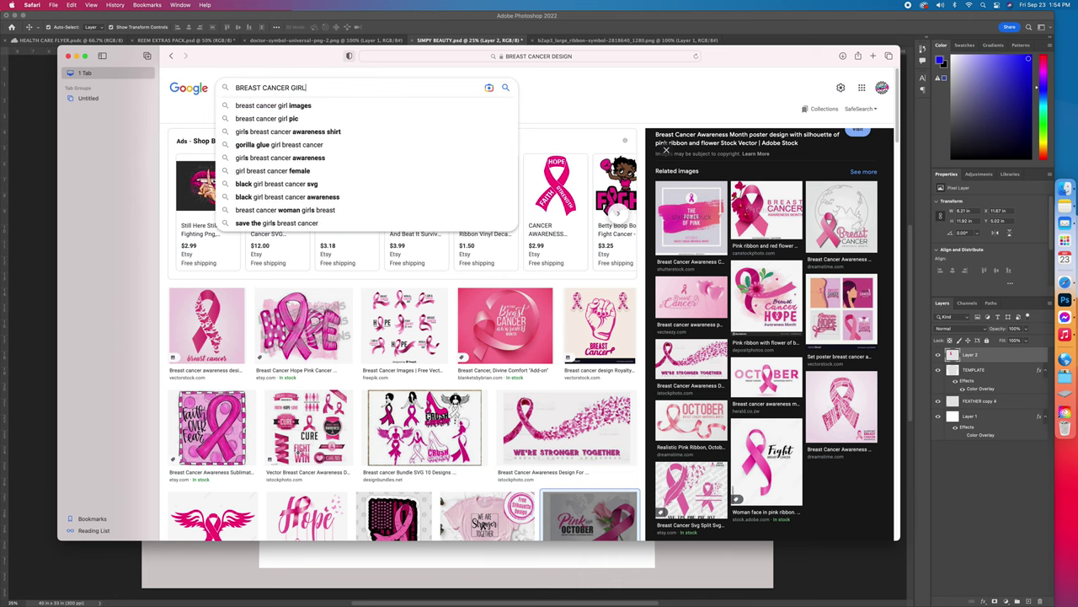
key("Return")
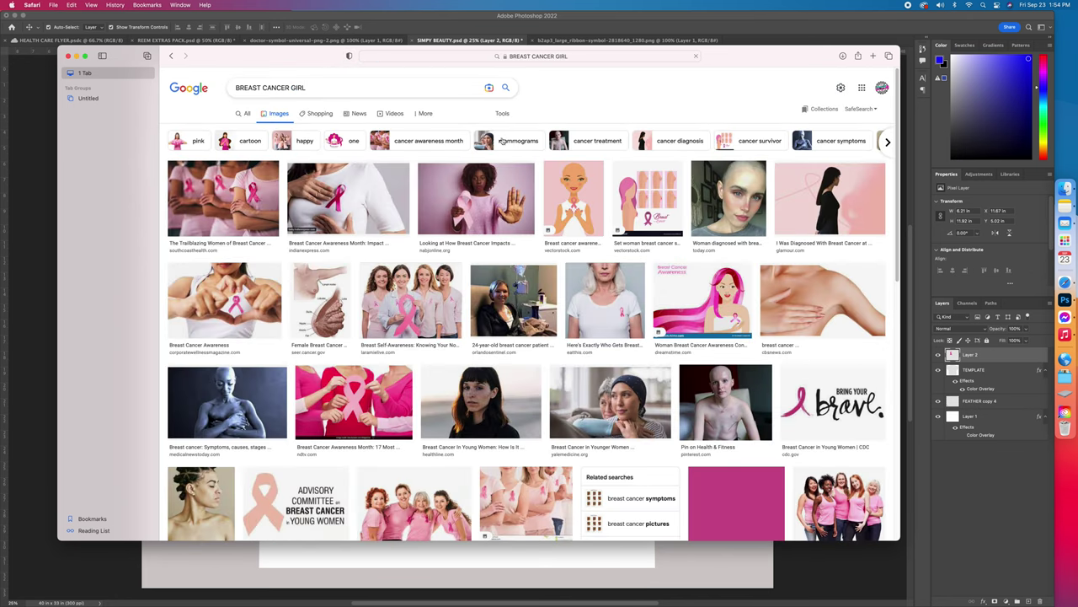
scroll(750, 311, "down", 15)
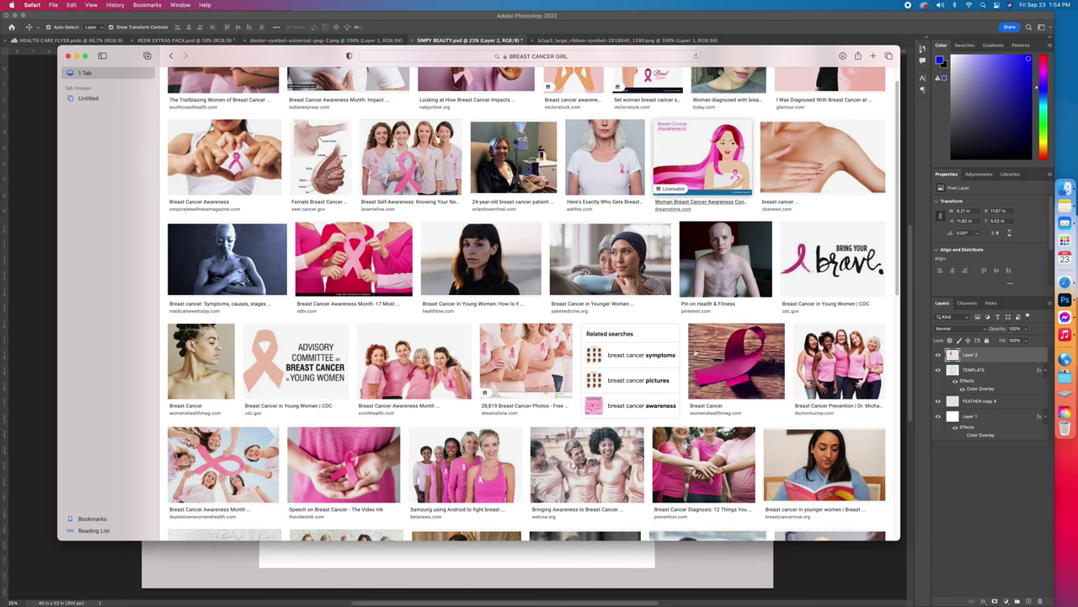
scroll(601, 310, "down", 5)
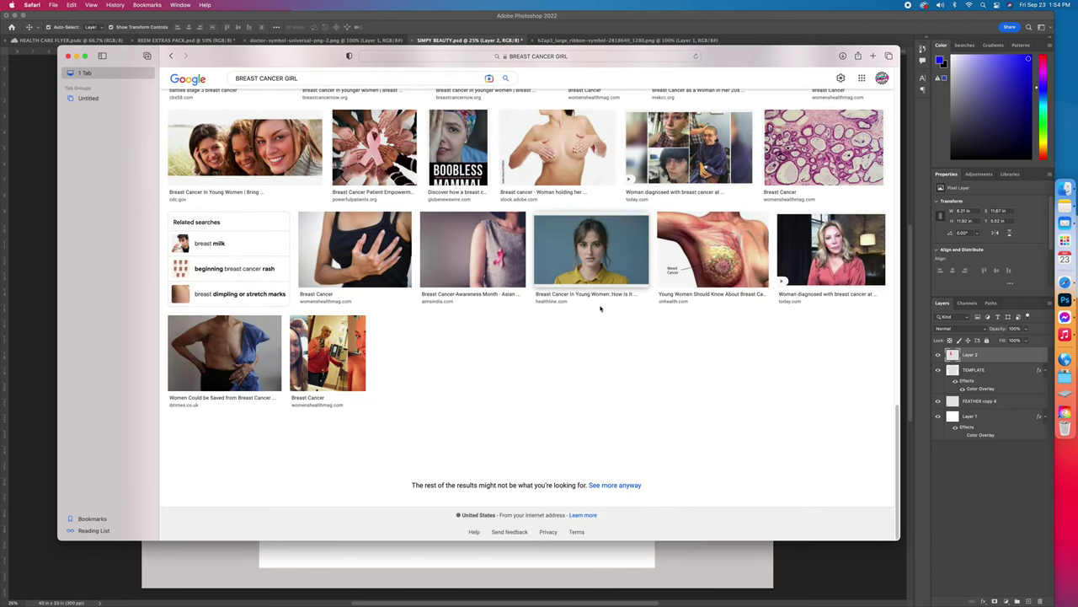
scroll(600, 308, "up", 20)
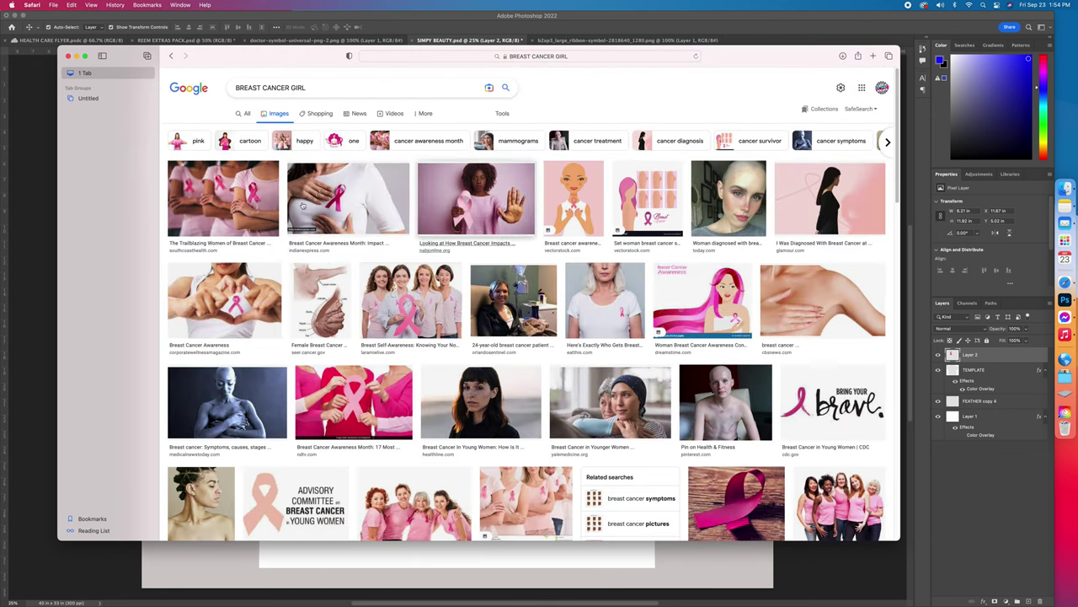
left_click(244, 144)
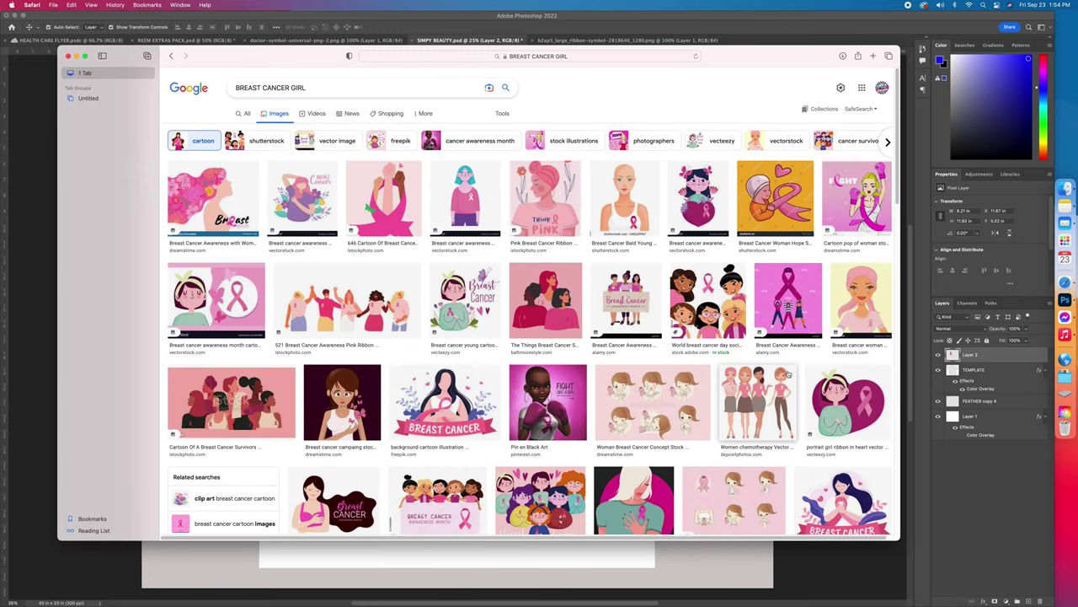
scroll(515, 378, "down", 2)
scroll(656, 373, "down", 2)
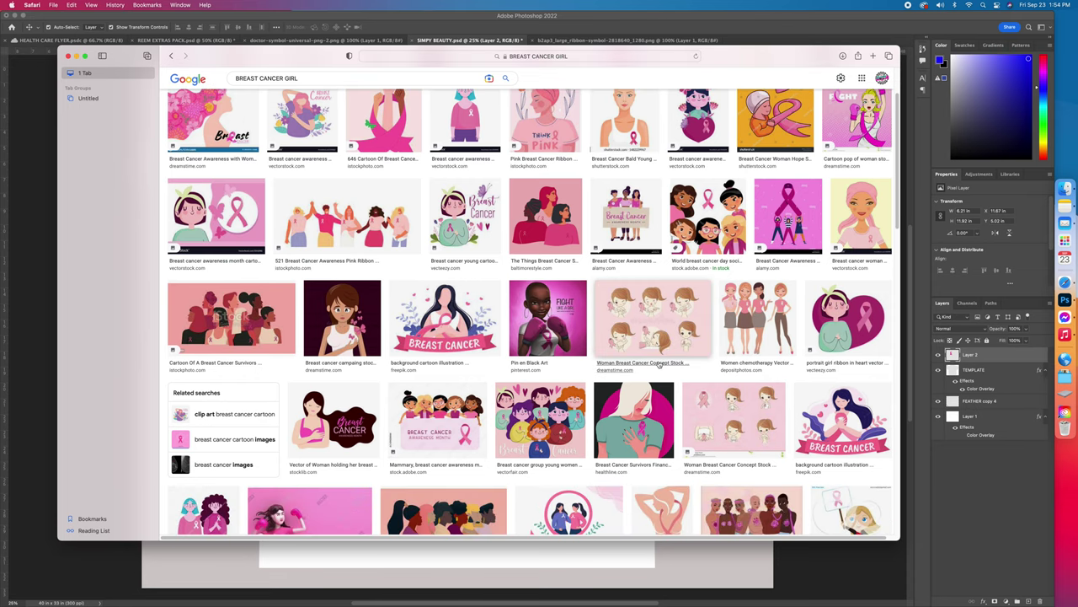
Step: Open the pink boxing-glove girl via a related result and drag it into Photoshop
left_click(558, 310)
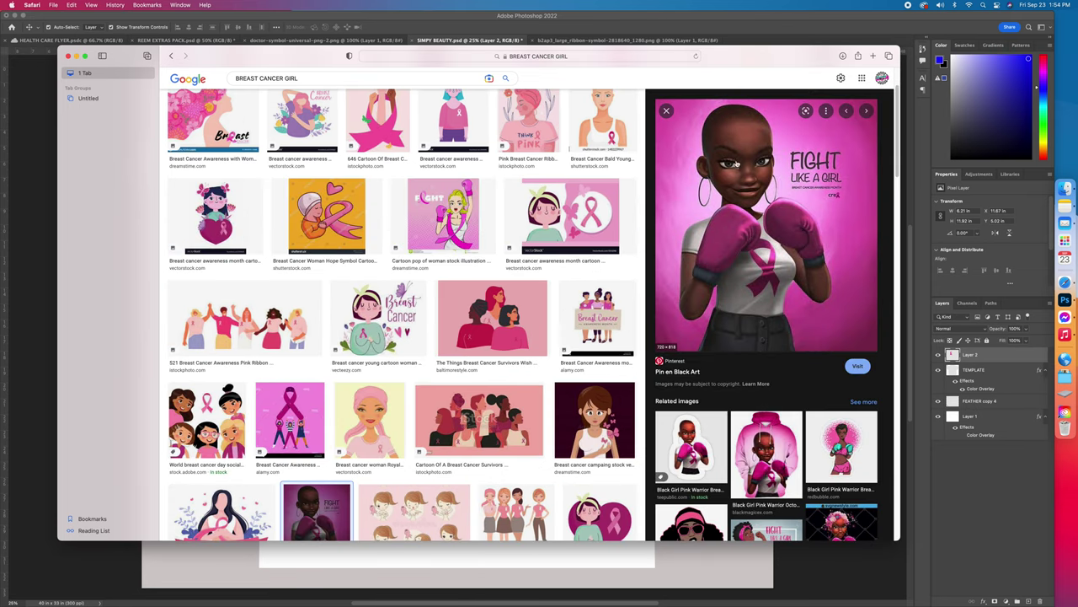
scroll(736, 164, "down", 5)
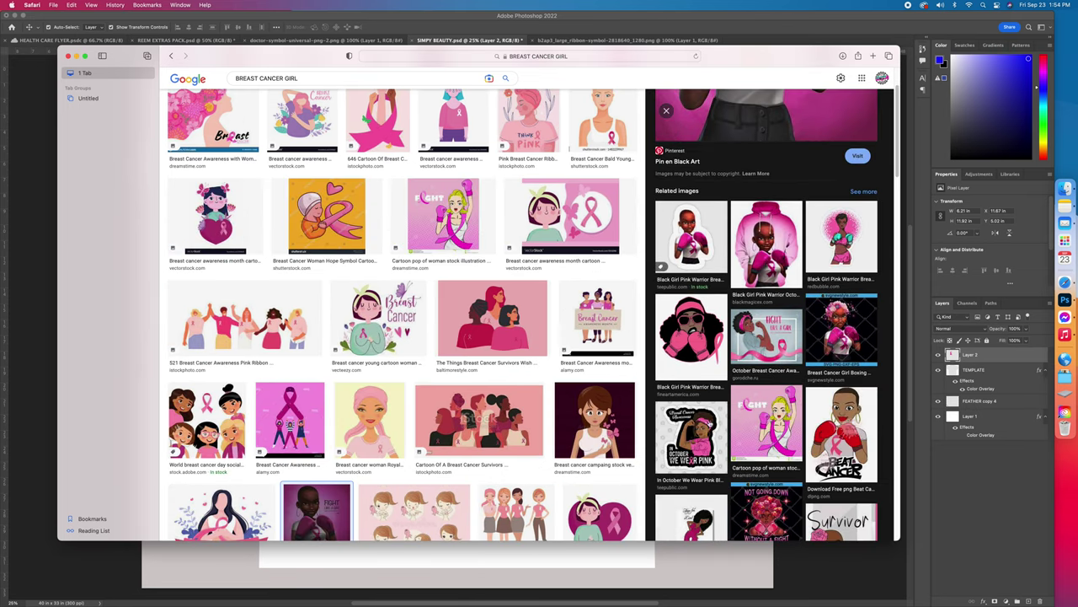
left_click(694, 346)
left_click_drag(710, 322, 1062, 305)
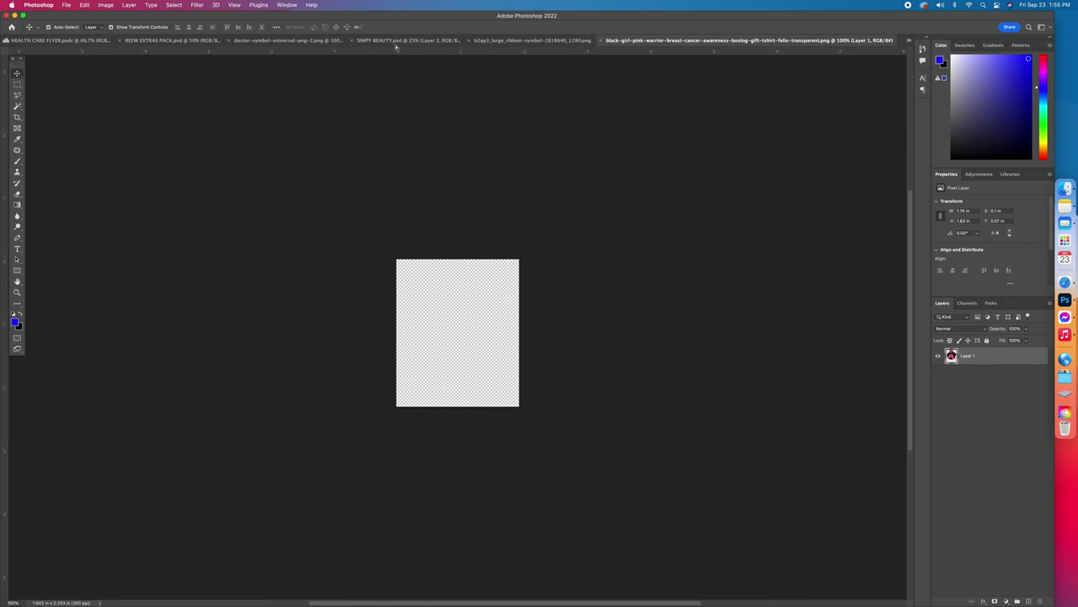
Step: Paste the boxing girl into SIMPY BEAUTY.psd as Layer 3, enlarged and placed below the ribbon
left_click(396, 44)
key("cmd+v")
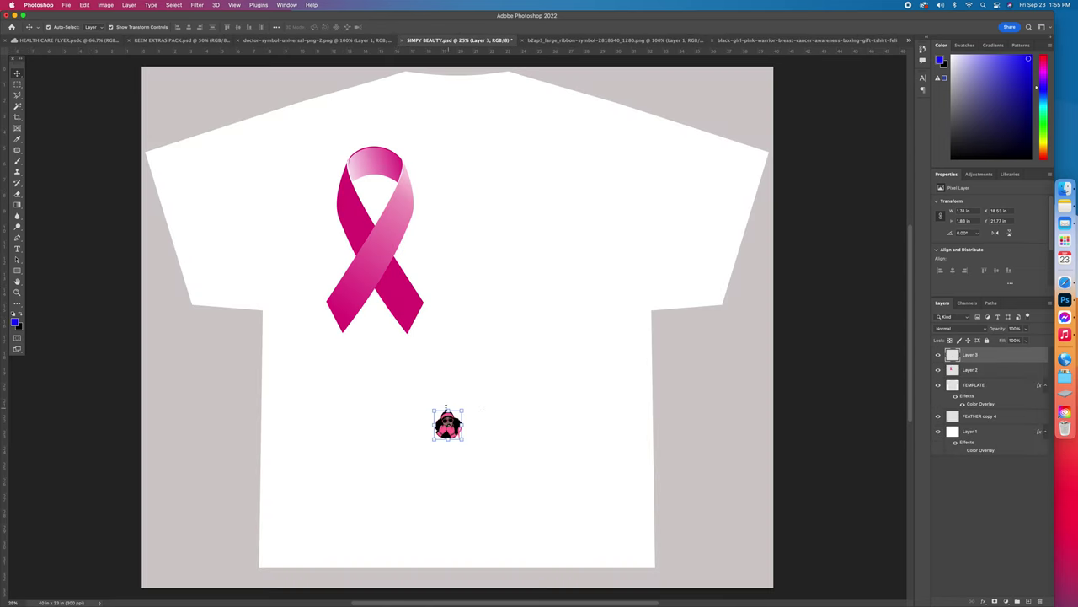
left_click_drag(447, 409, 452, 327)
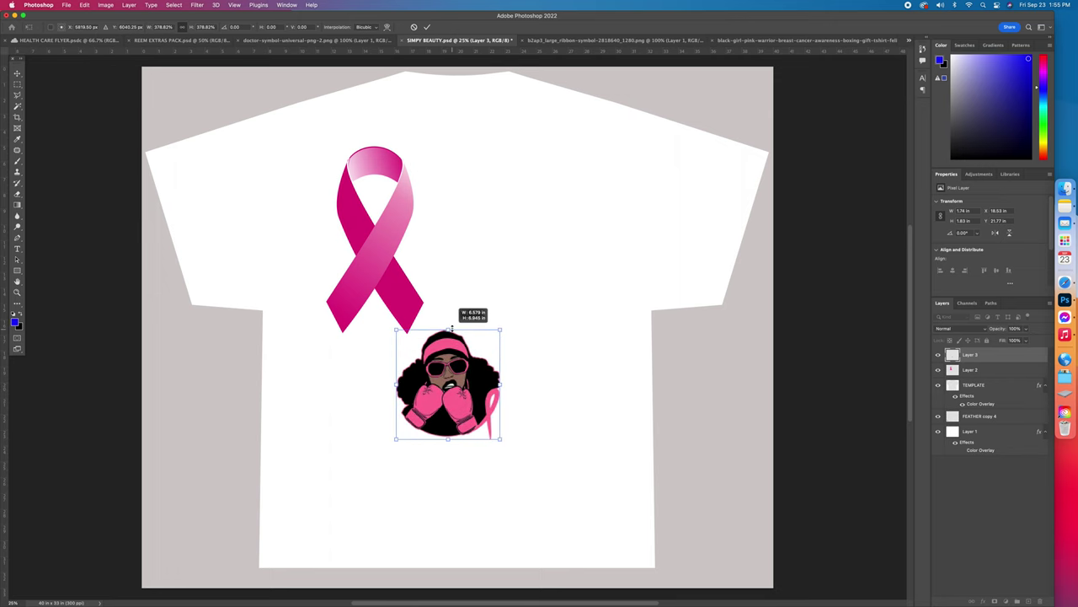
left_click(18, 75)
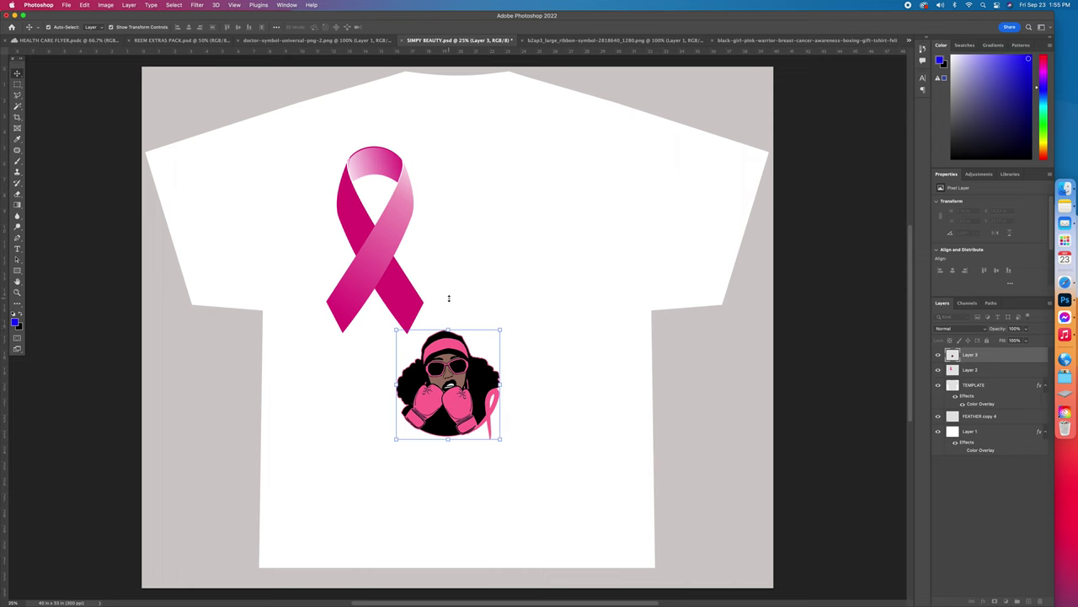
left_click_drag(448, 297, 538, 310)
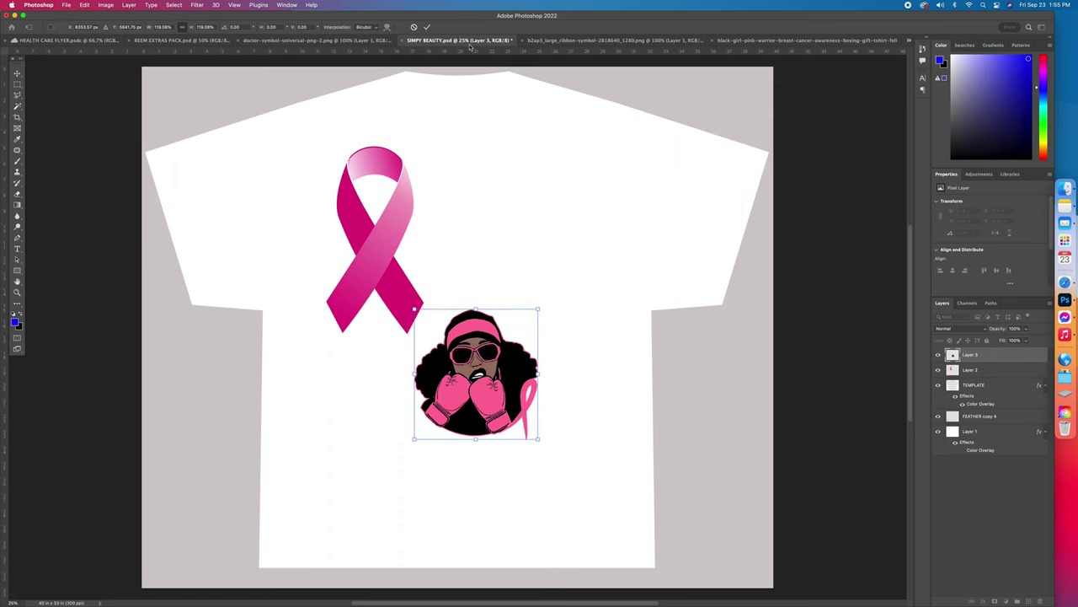
left_click(427, 27)
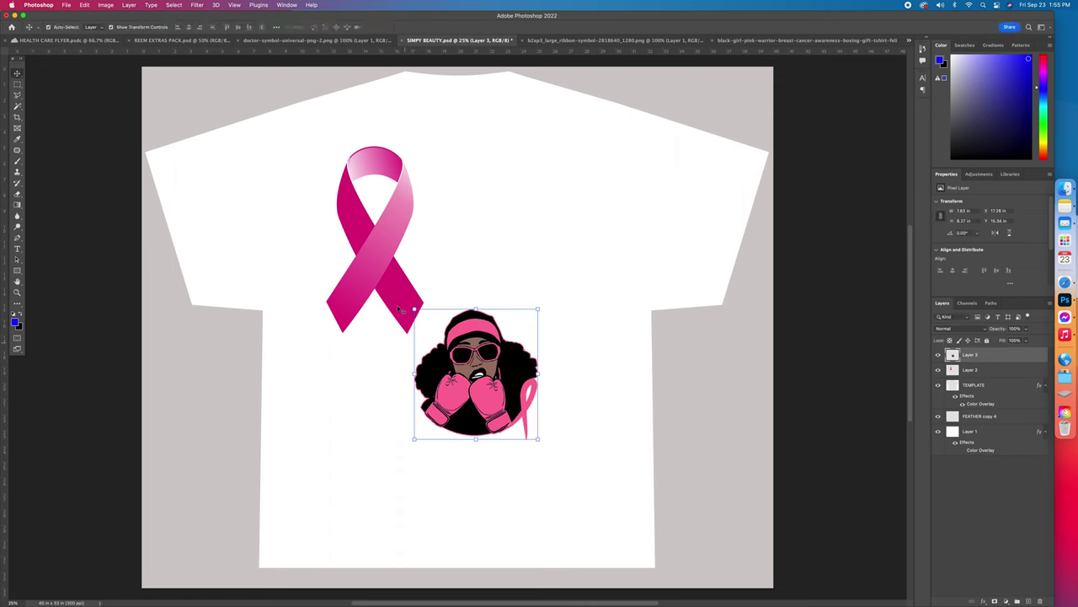
left_click_drag(474, 316, 495, 231)
key("ctrl+t")
left_click(427, 27)
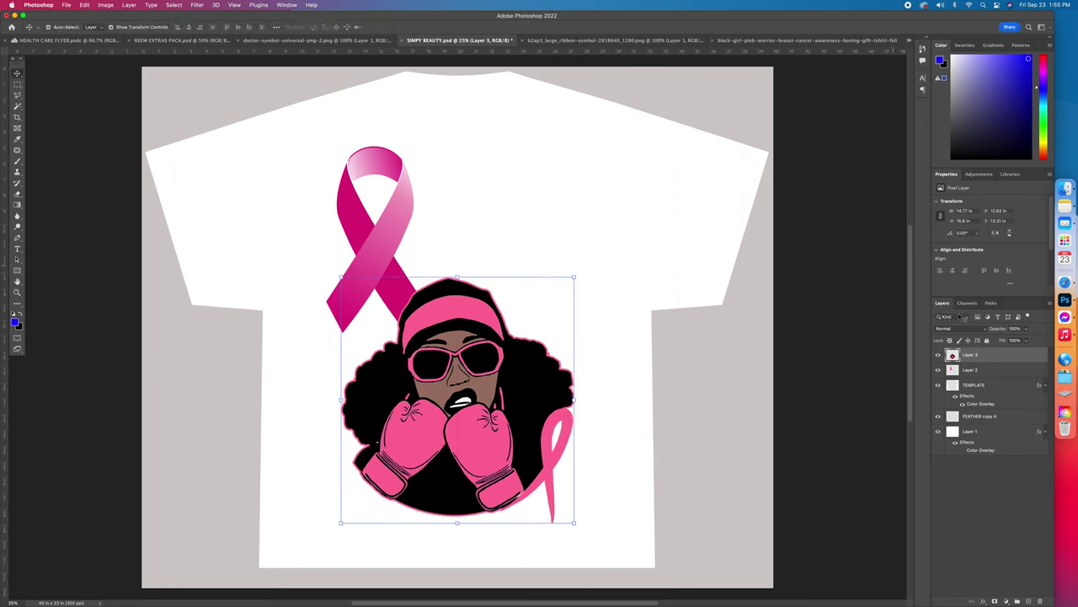
Step: Duplicate Layer 3 and hide both the copy and the pink ribbon layer
right_click(997, 358)
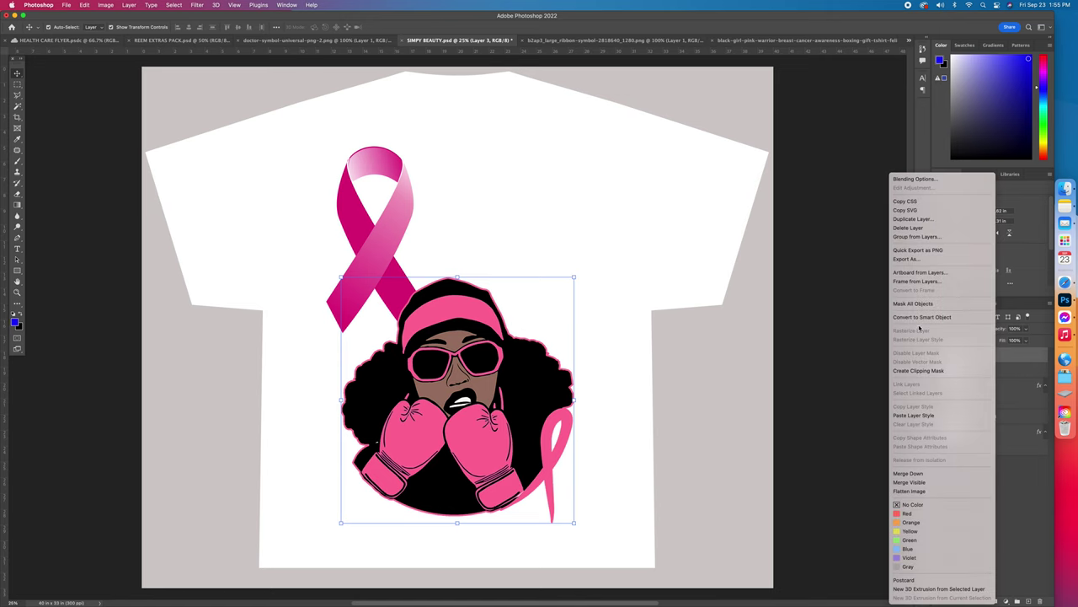
left_click(906, 220)
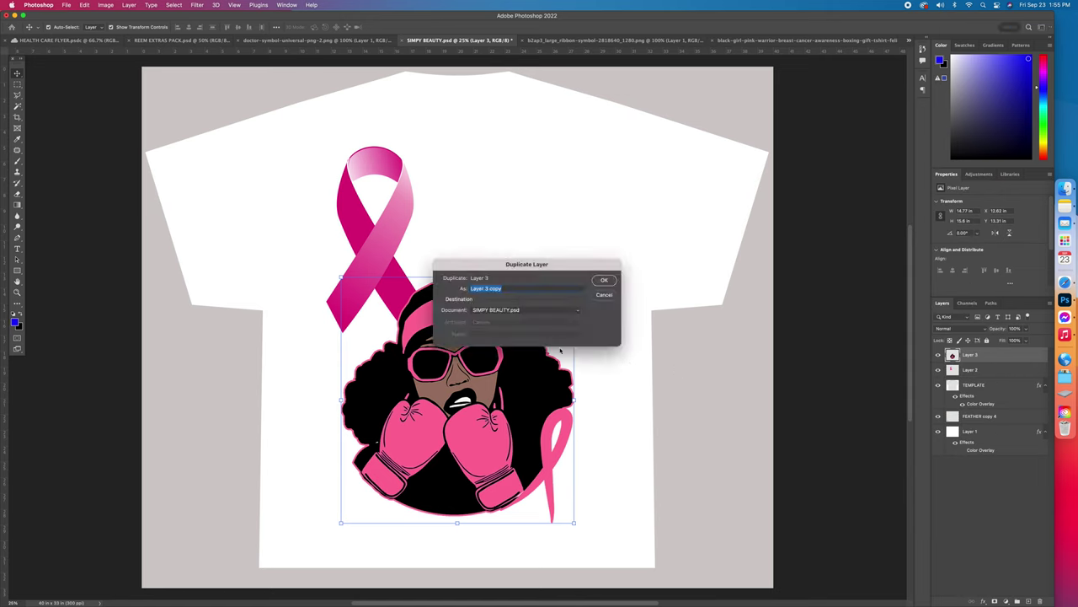
left_click(603, 280)
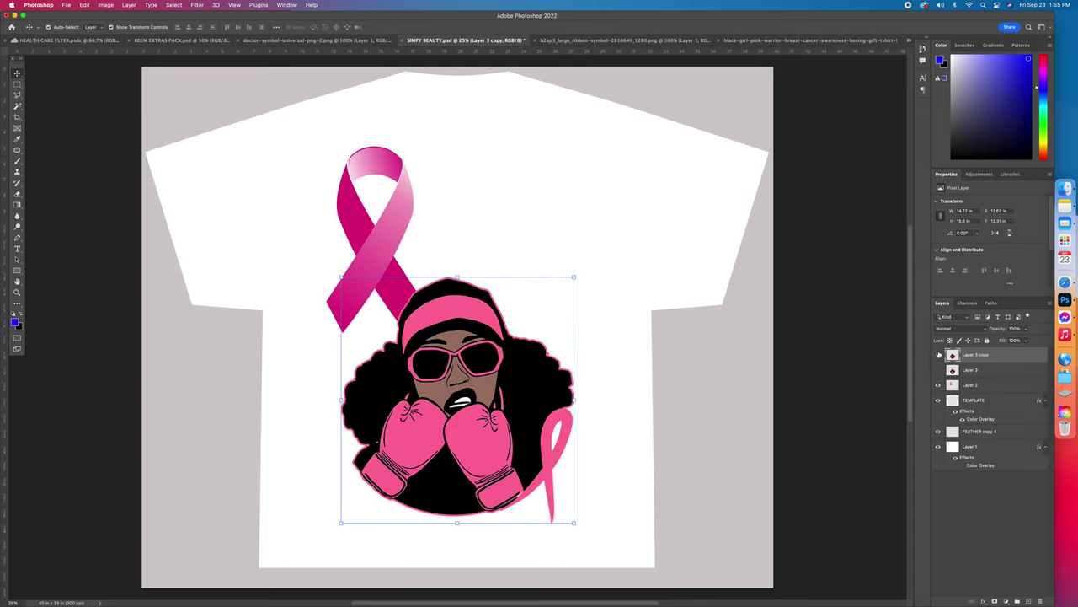
left_click(938, 354)
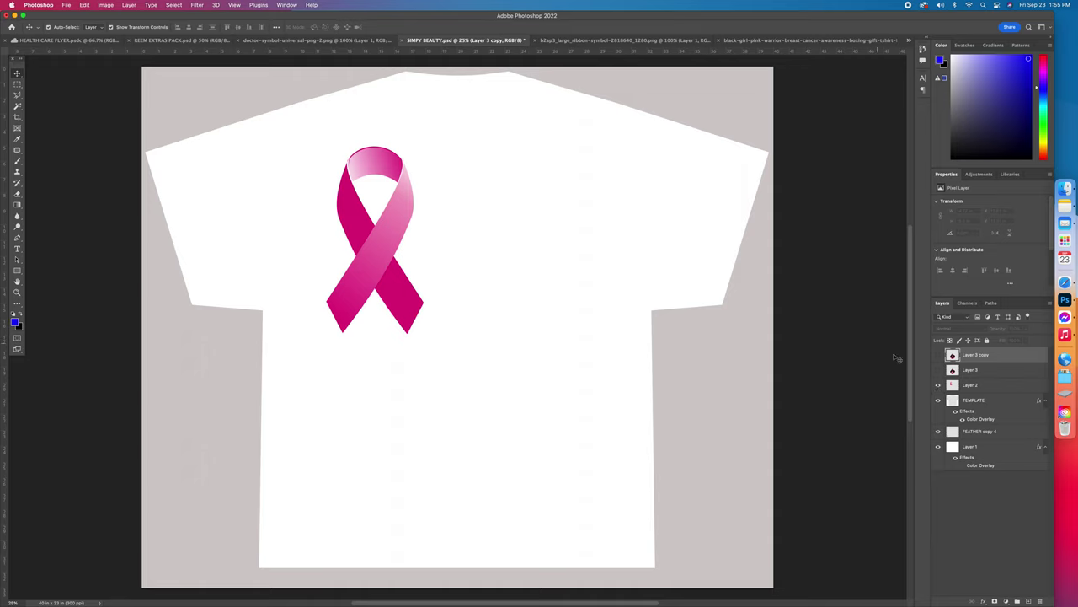
left_click(939, 384)
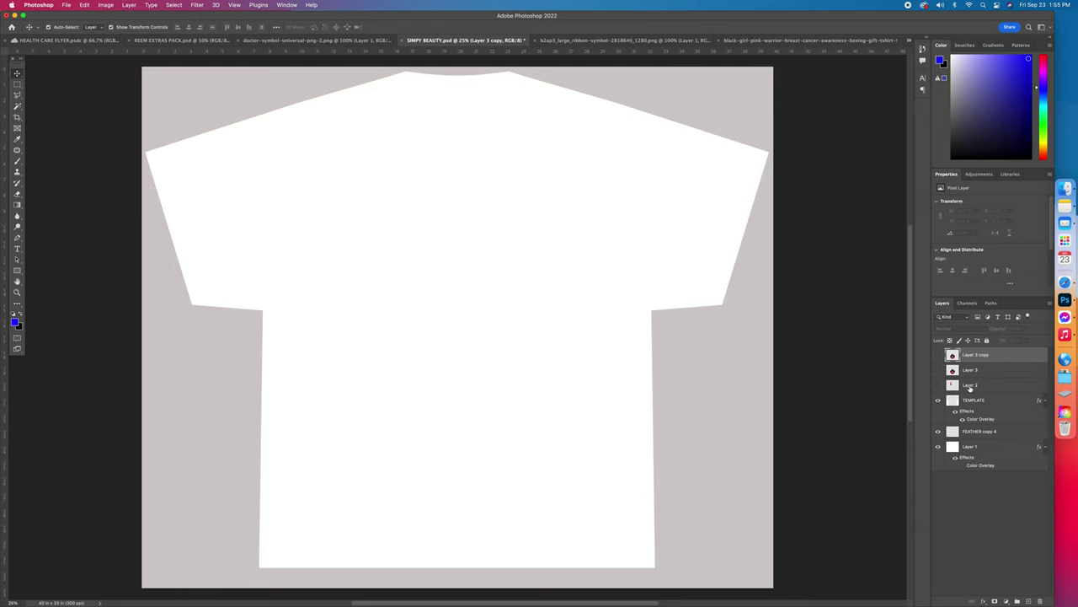
Step: Rename the layers RIBBON, GIRL 1 and GIRL 2
double_click(969, 386)
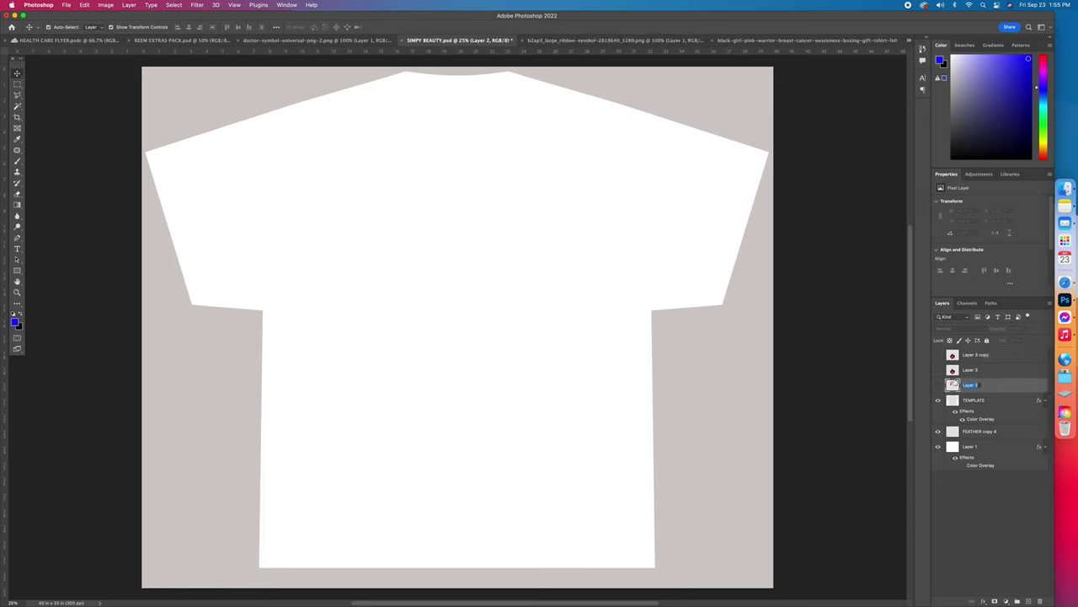
type("4")
key("Return")
double_click(970, 371)
type("GIRL 1")
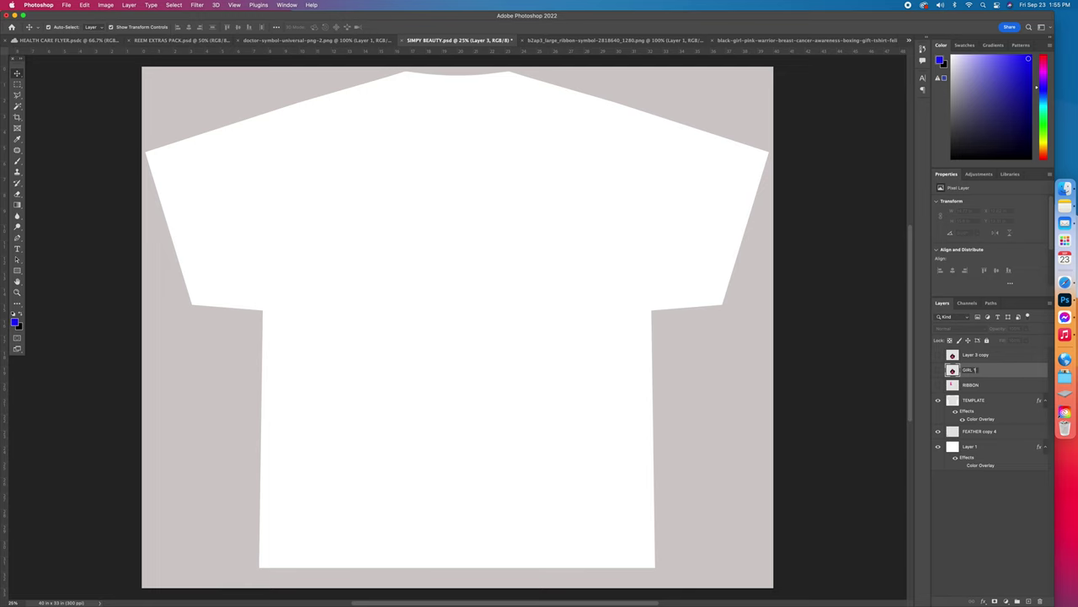
key("Return")
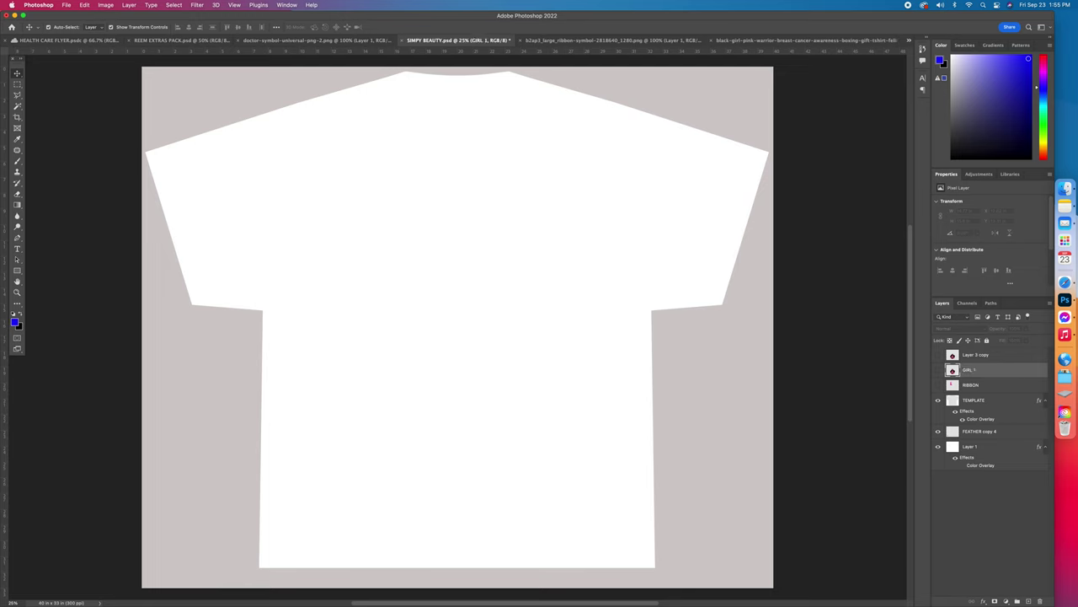
double_click(975, 355)
type("G")
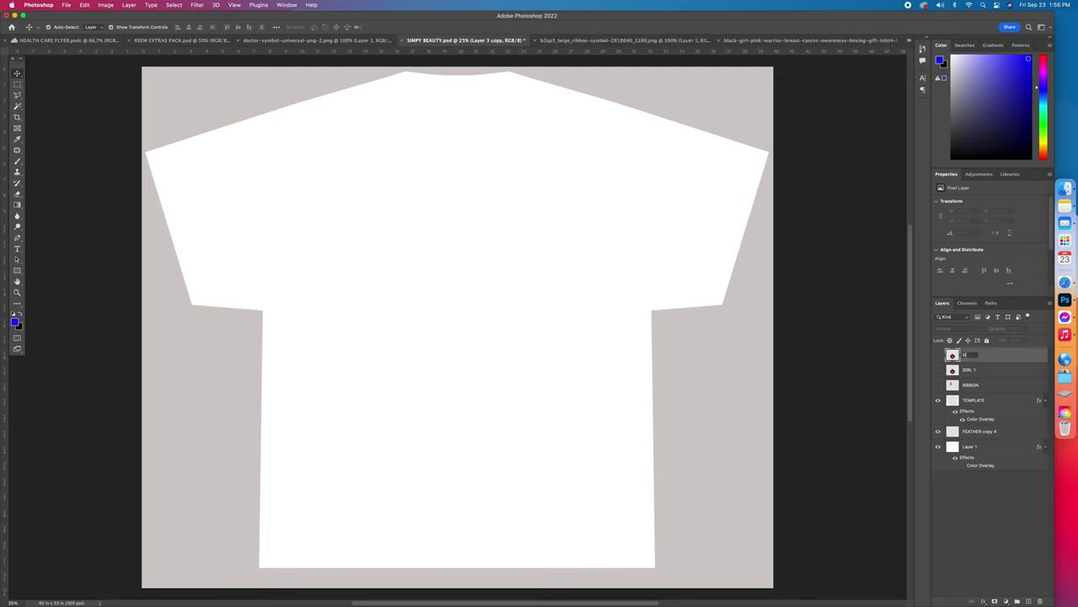
type("IRL 2")
key("Return")
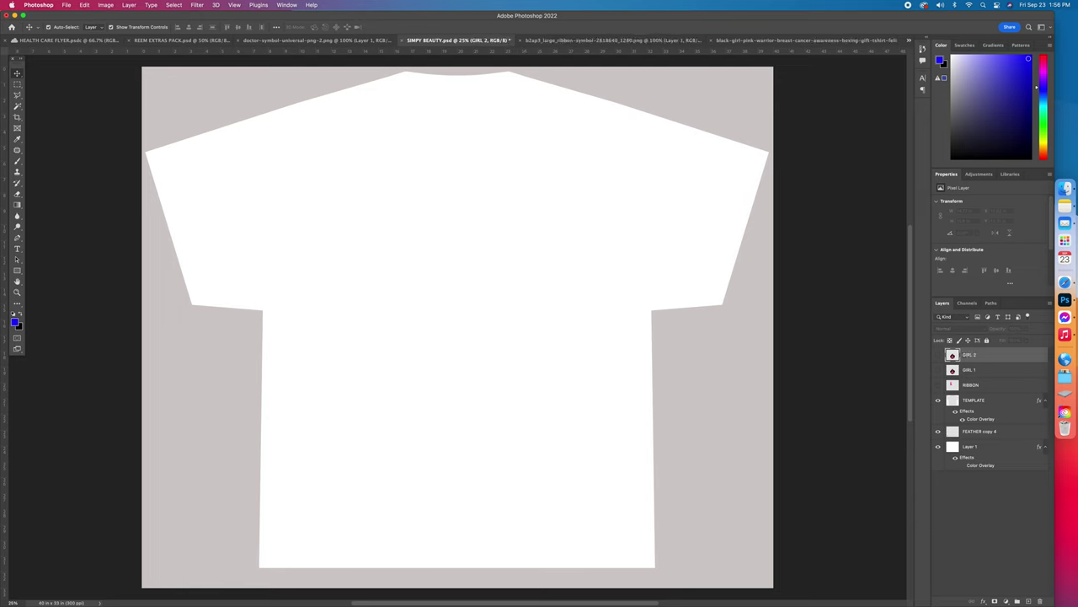
Step: Show GIRL 2, move it up the shirt and fade it to about 30% opacity
left_click(939, 355)
left_click_drag(462, 405, 463, 265)
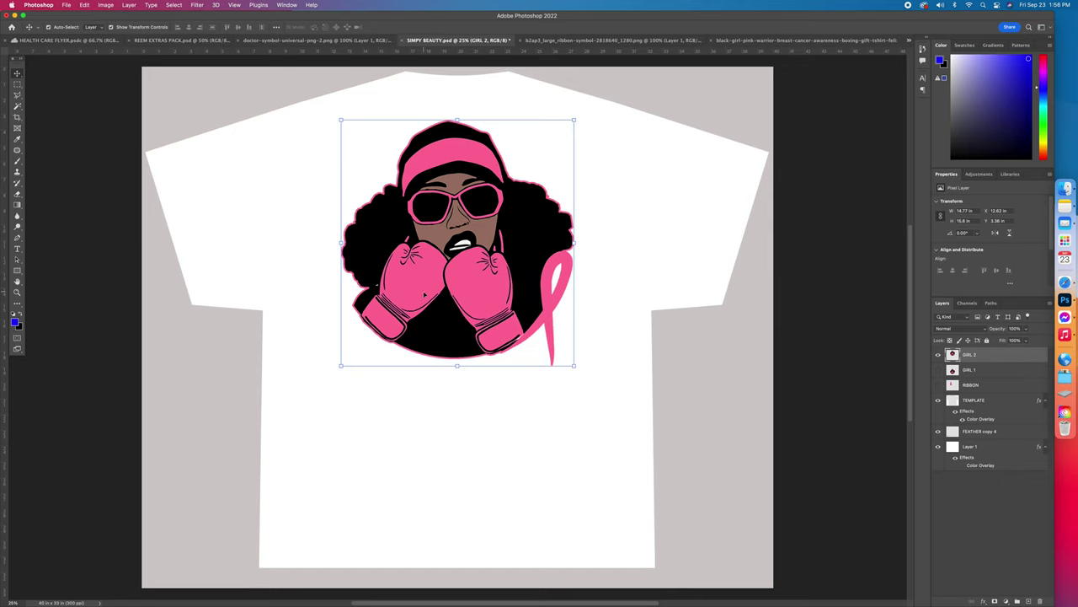
key("1")
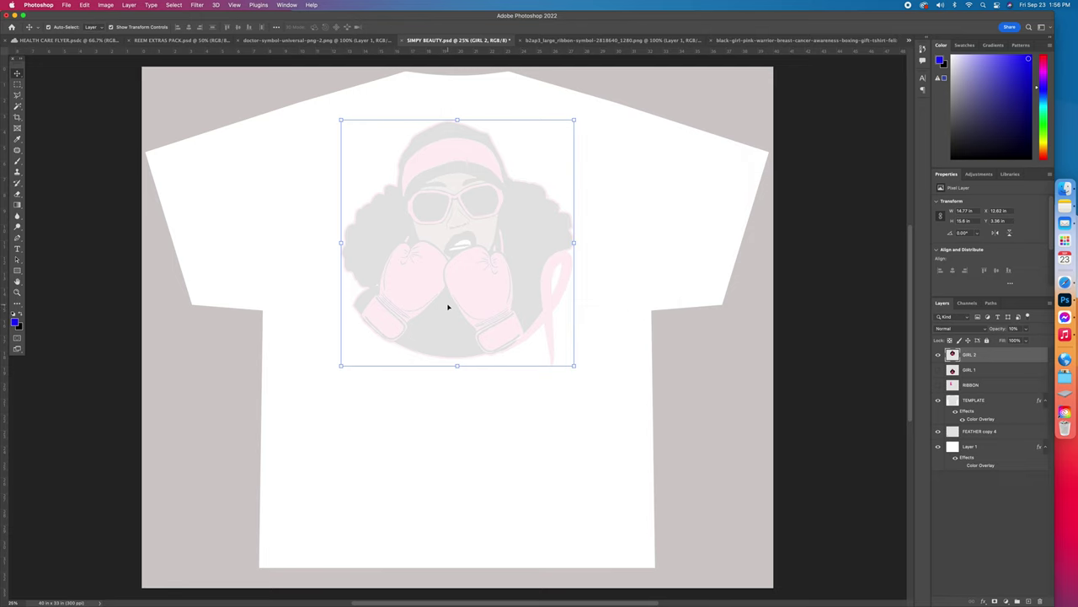
key("2")
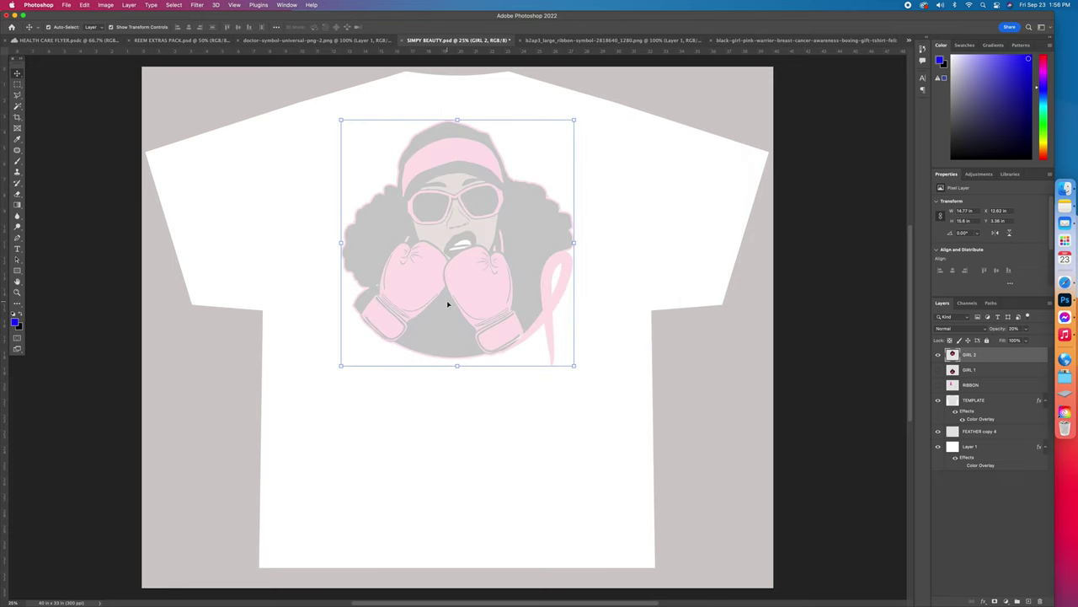
key("0")
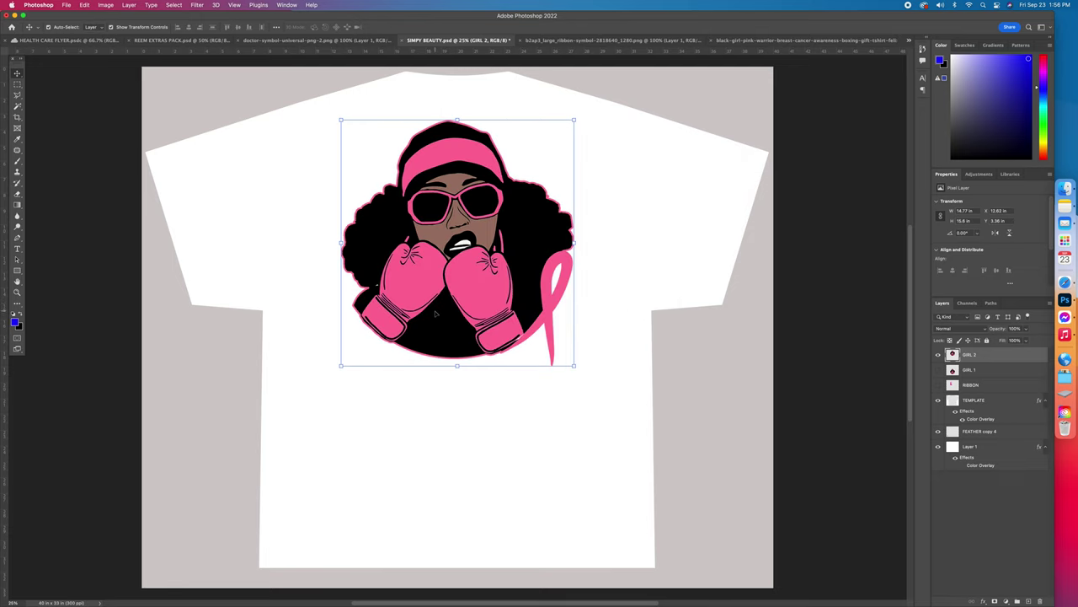
key("3")
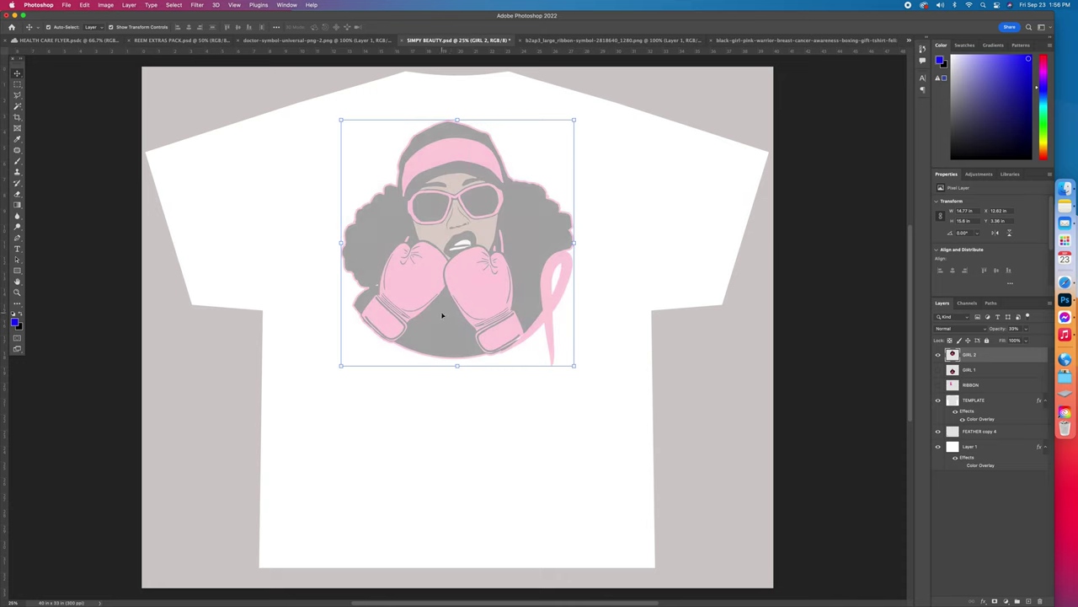
Step: Show GIRL 1 above GIRL 2 and enlarge the faded GIRL 2 behind it
left_click(938, 369)
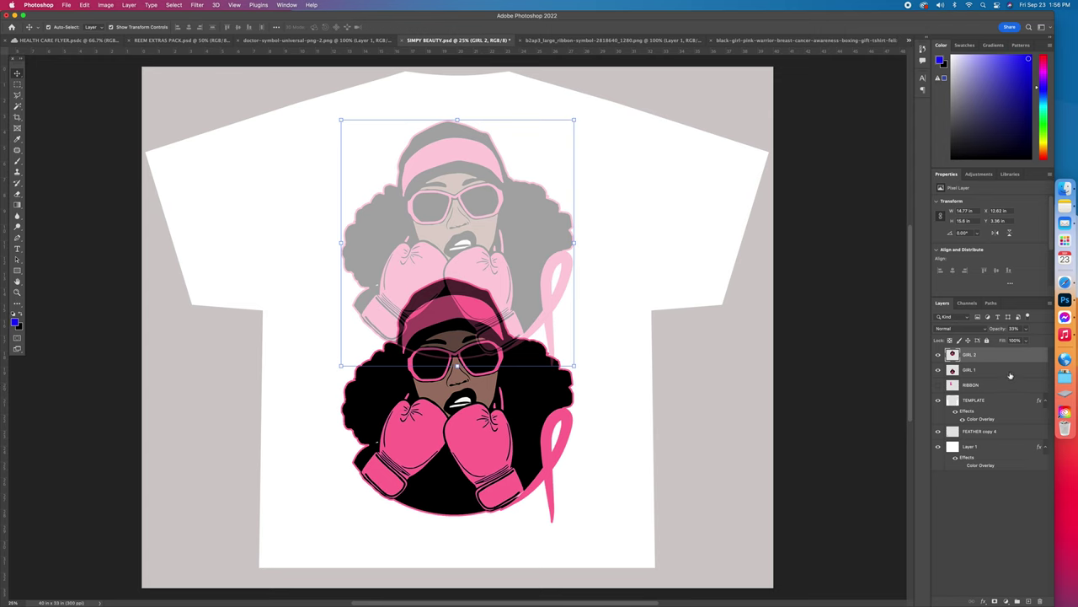
left_click(971, 371)
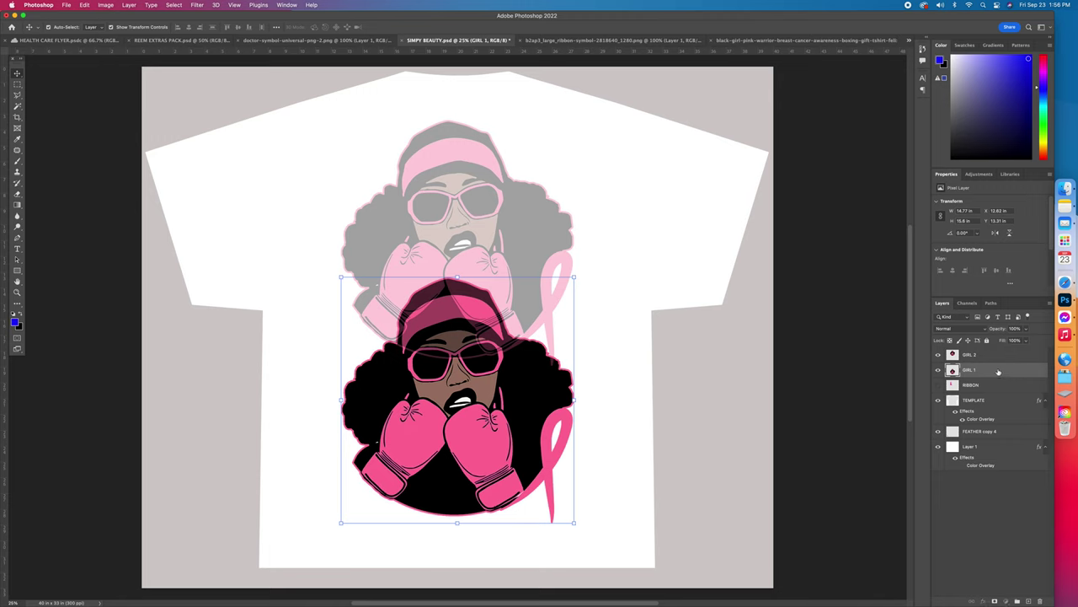
left_click_drag(999, 371, 992, 351)
left_click_drag(523, 401, 525, 352)
left_click(466, 151)
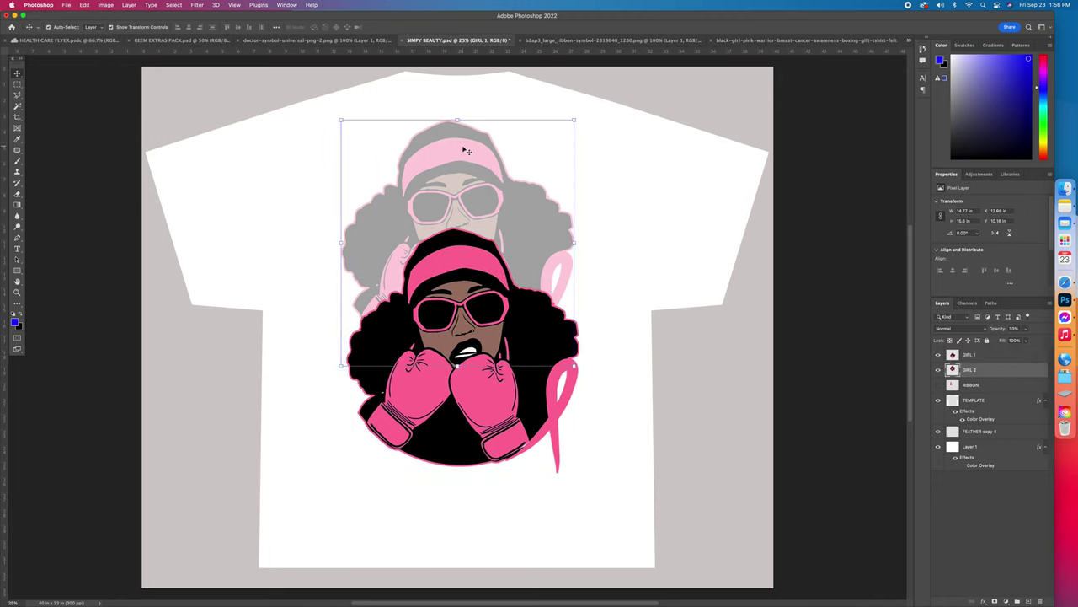
left_click_drag(456, 366, 453, 538)
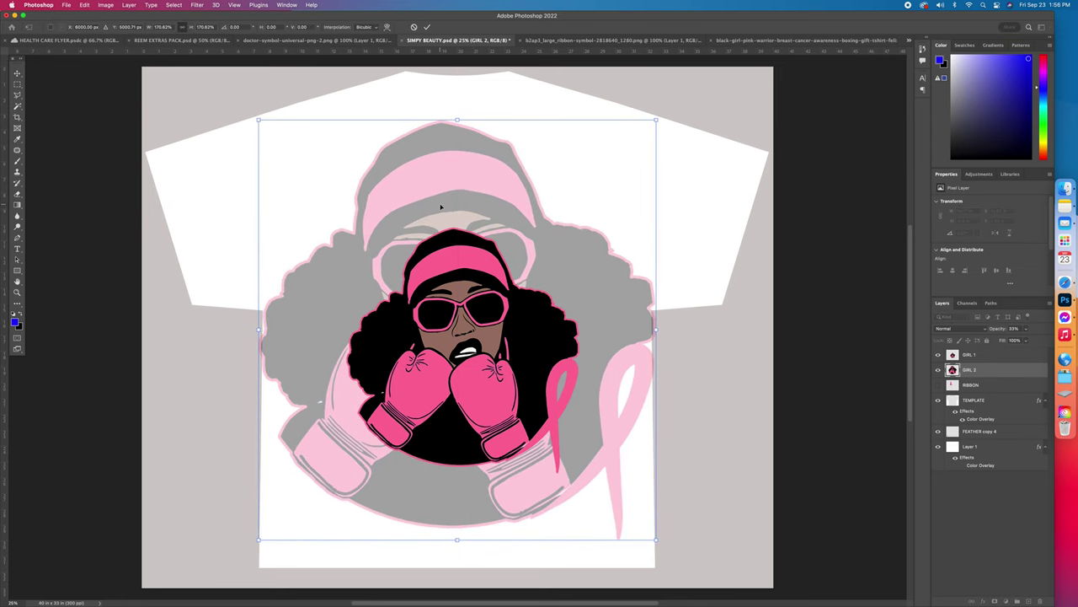
left_click_drag(455, 126, 455, 157)
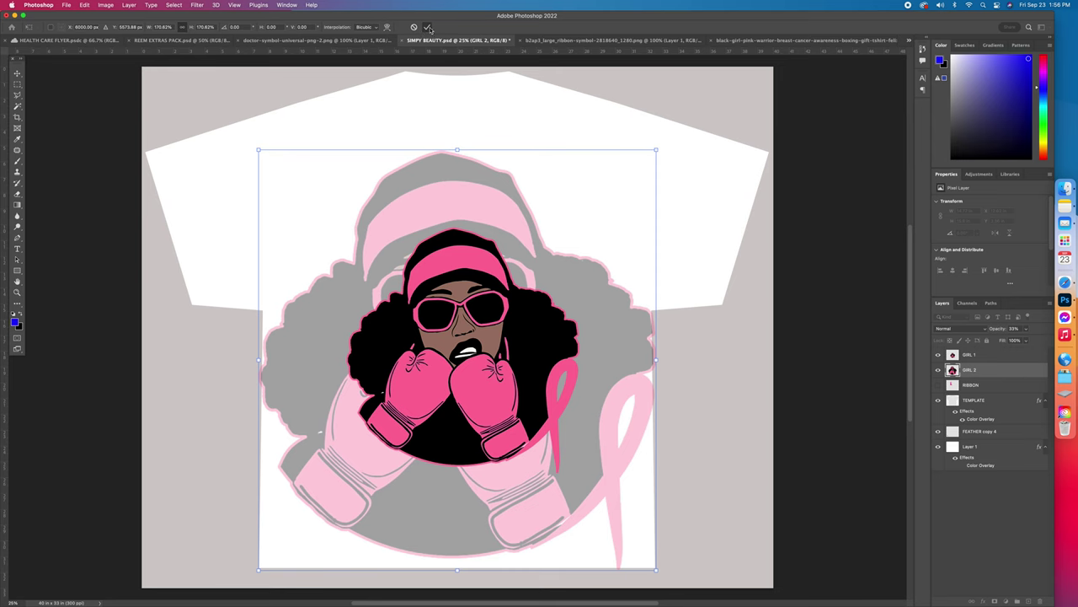
left_click(427, 27)
Step: Reposition both girl figures on the shirt front and check the layout
left_click(441, 264)
left_click_drag(442, 264, 441, 177)
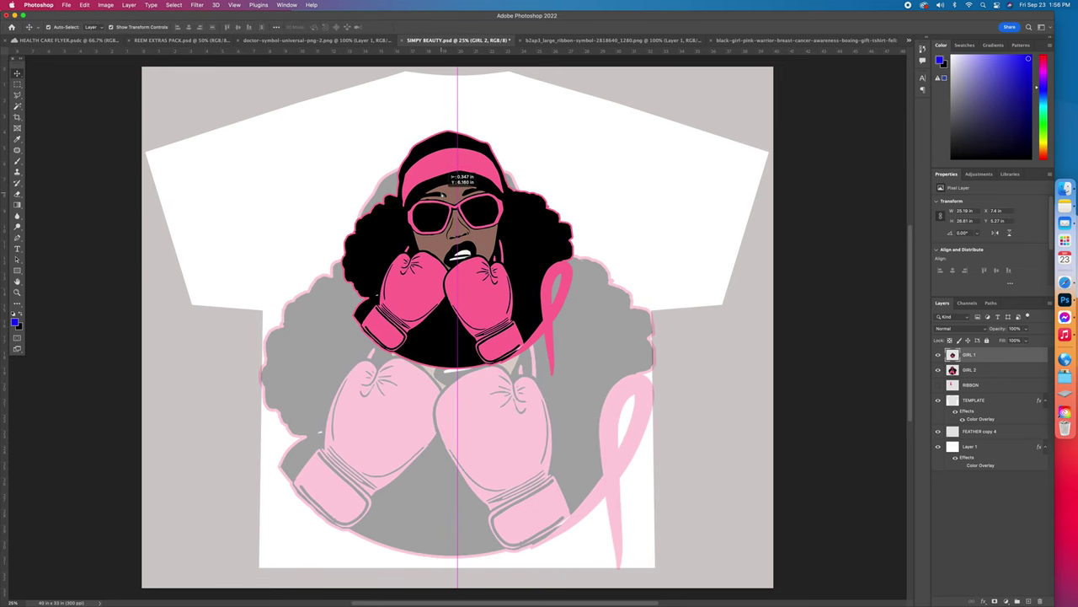
left_click_drag(593, 428, 595, 278)
left_click_drag(465, 209, 470, 262)
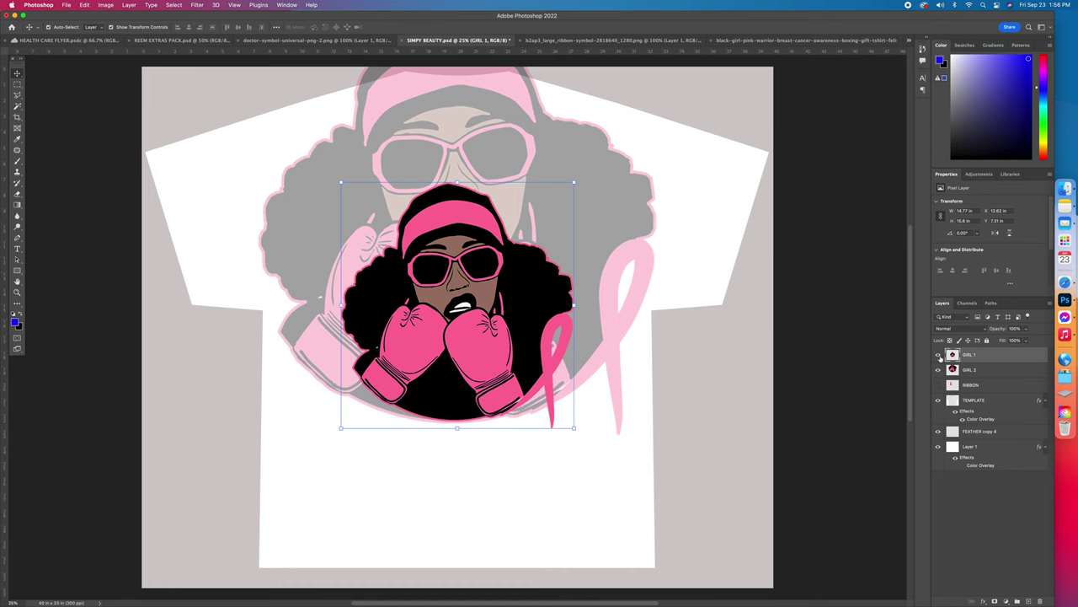
left_click(939, 355)
left_click(939, 355)
Step: Add a white Stroke layer style to GIRL 1
double_click(1005, 348)
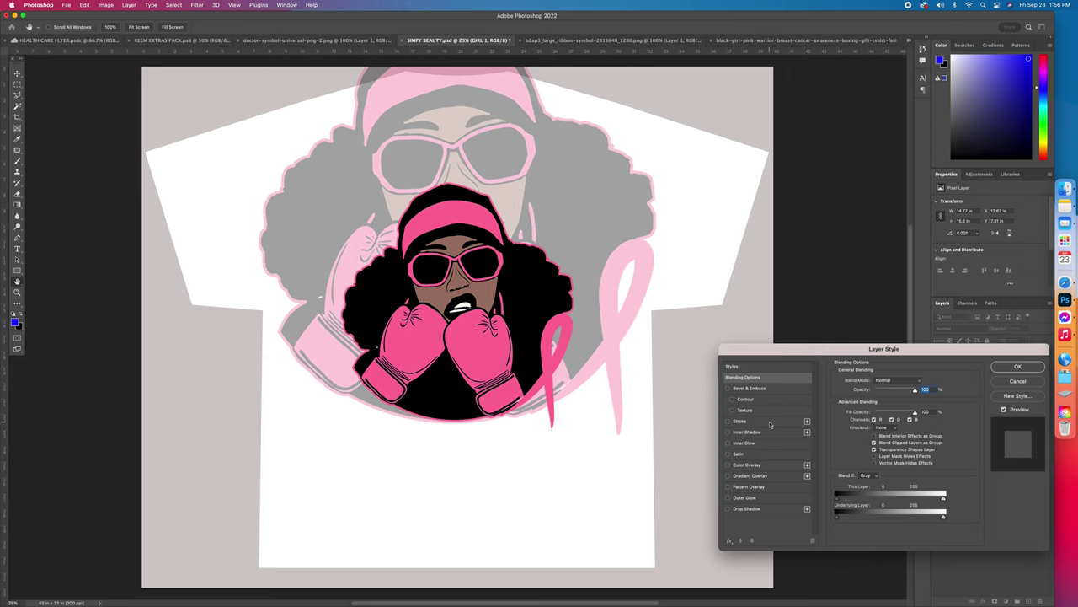
left_click(739, 420)
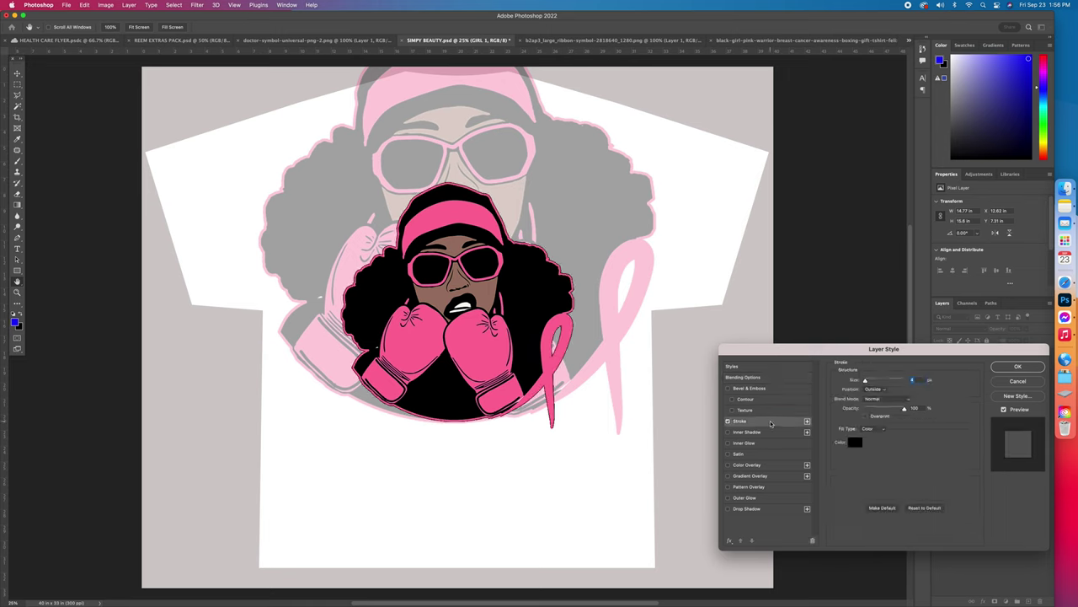
left_click(854, 443)
left_click(836, 425)
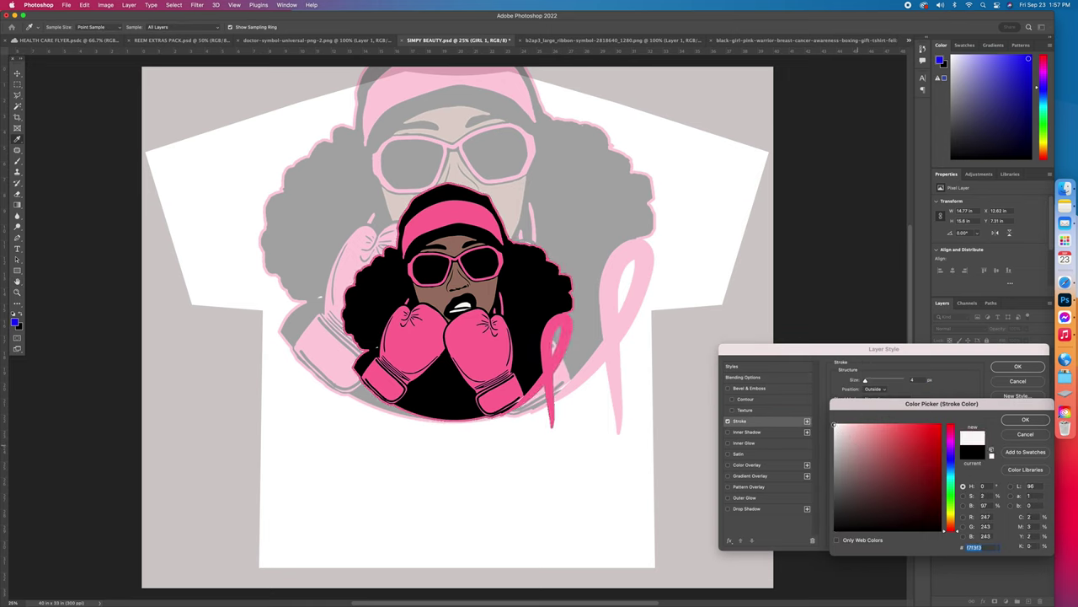
left_click(1022, 421)
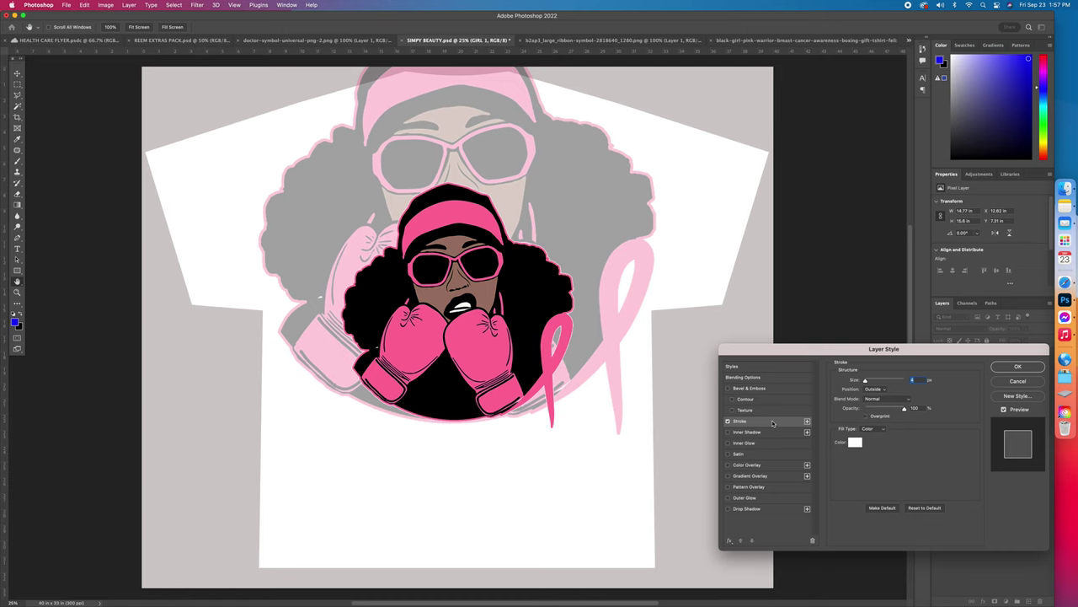
left_click(728, 421)
left_click(728, 421)
Step: Keep the outline colour white, thicken the stroke size, and apply the style
left_click(783, 424)
left_click(855, 442)
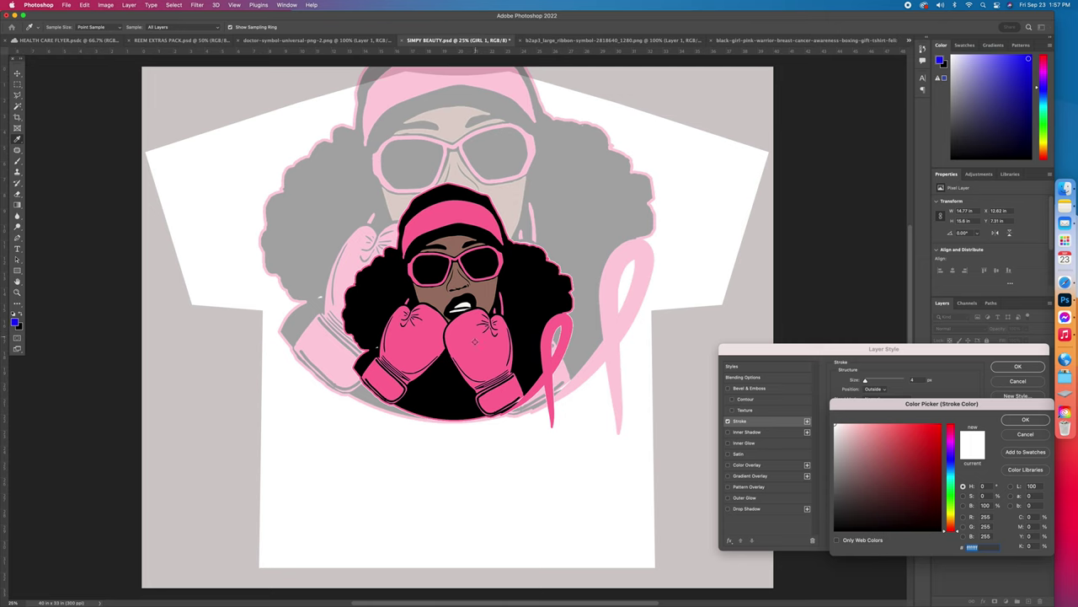
left_click(480, 341)
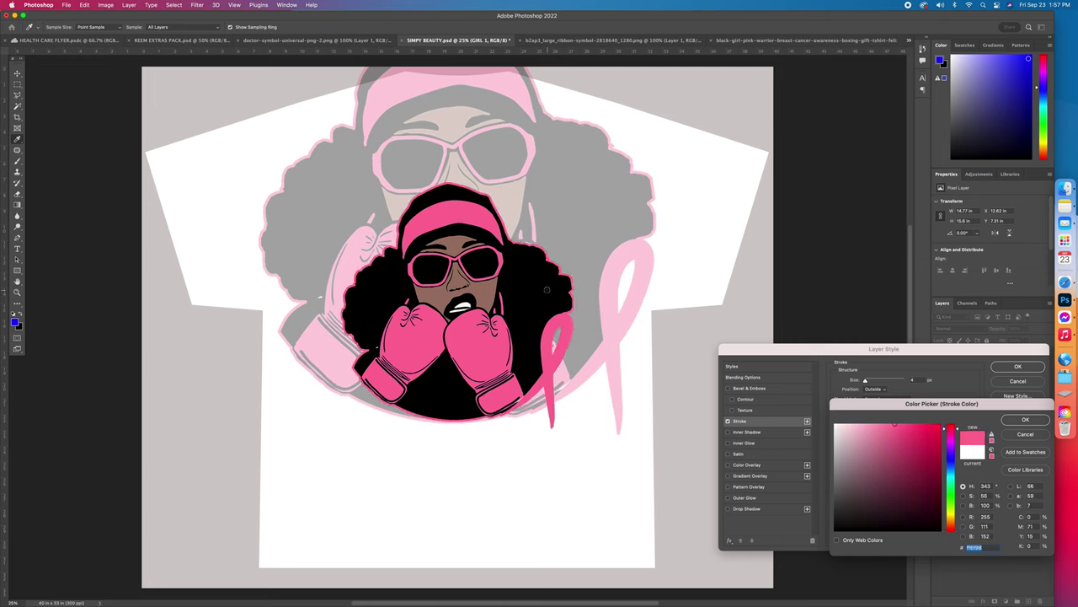
left_click(462, 300)
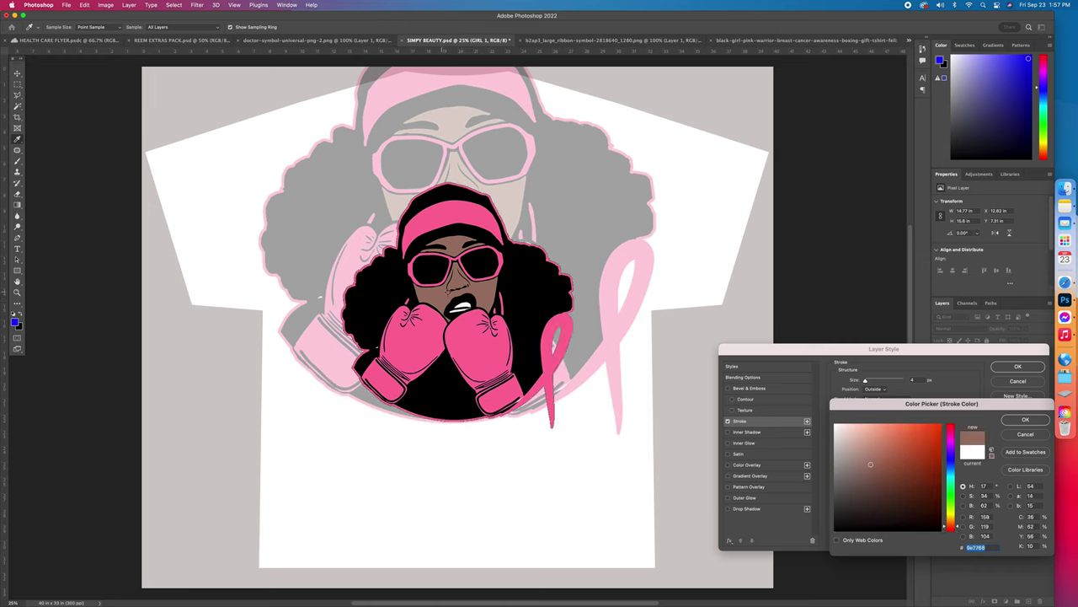
left_click(624, 454)
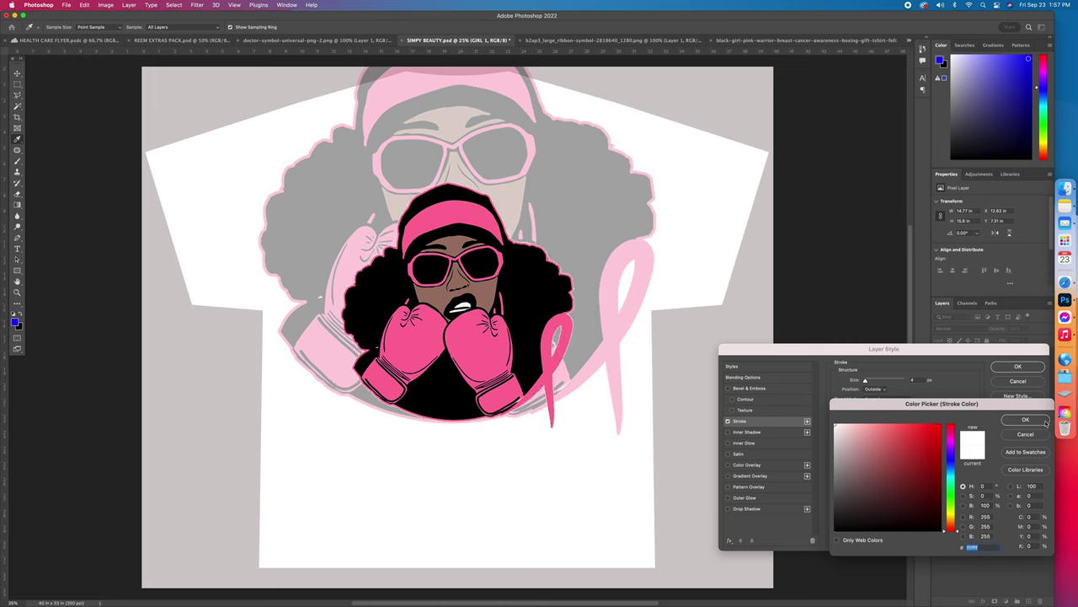
left_click(1026, 420)
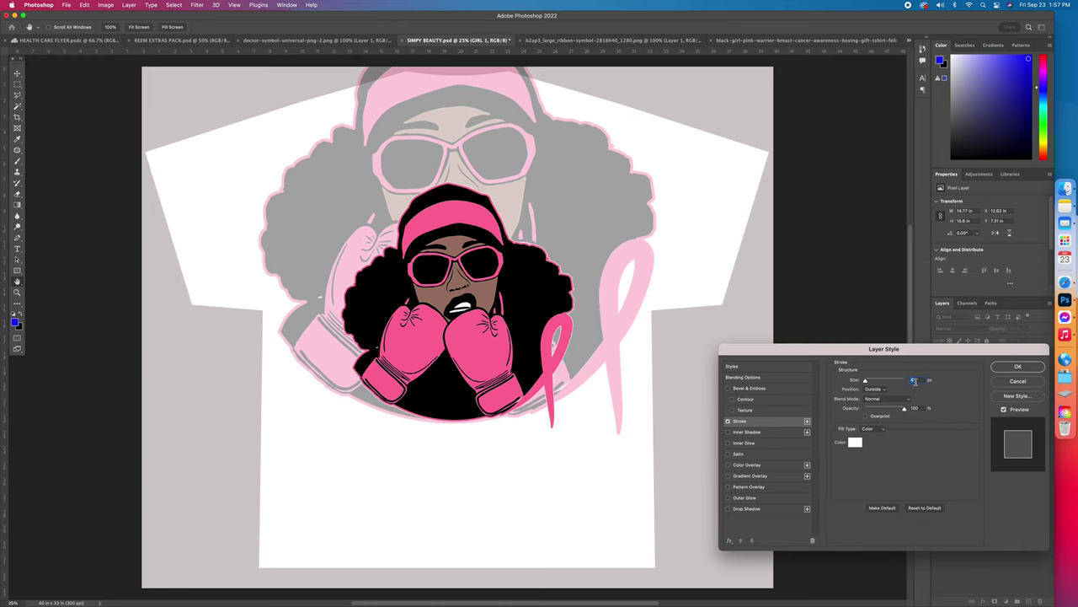
key("Up")
key("Up")
key("Up")
key("Up")
key("Up")
key("Up")
key("Up")
key("Up")
key("Up")
key("Up")
key("Up")
key("Up")
key("Up")
key("Up")
key("Up")
key("Up")
key("Up")
key("Up")
key("Up")
key("Up")
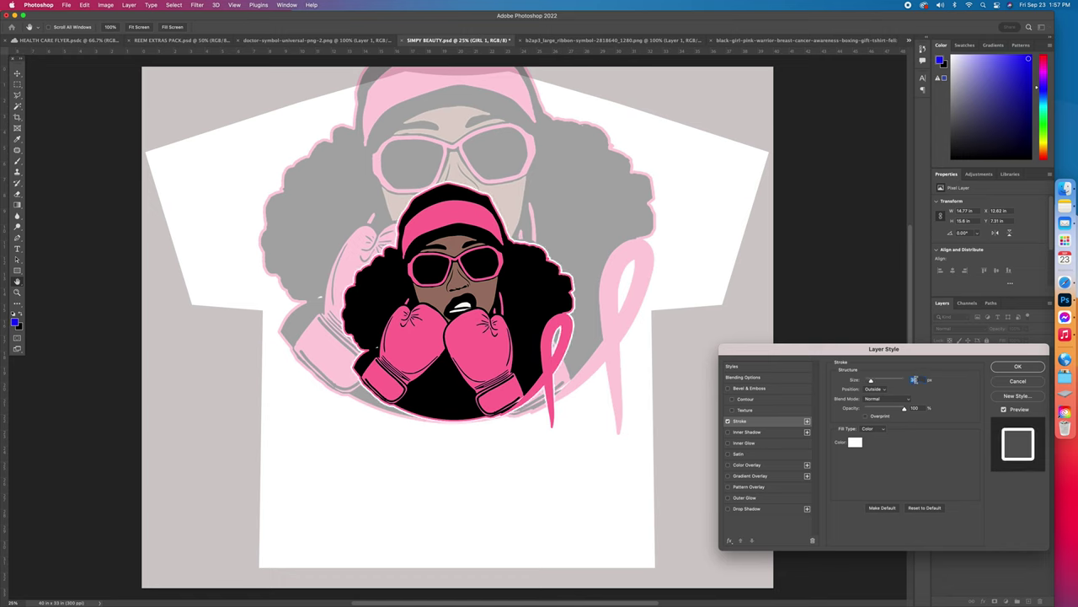
key("Up")
key("Up")
key("Up")
key("Up")
key("Up")
key("Up")
key("Up")
key("Up")
key("Up")
key("Up")
key("Up")
key("Up")
key("Up")
key("Up")
key("Up")
key("Up")
key("Up")
key("Up")
key("Up")
key("Up")
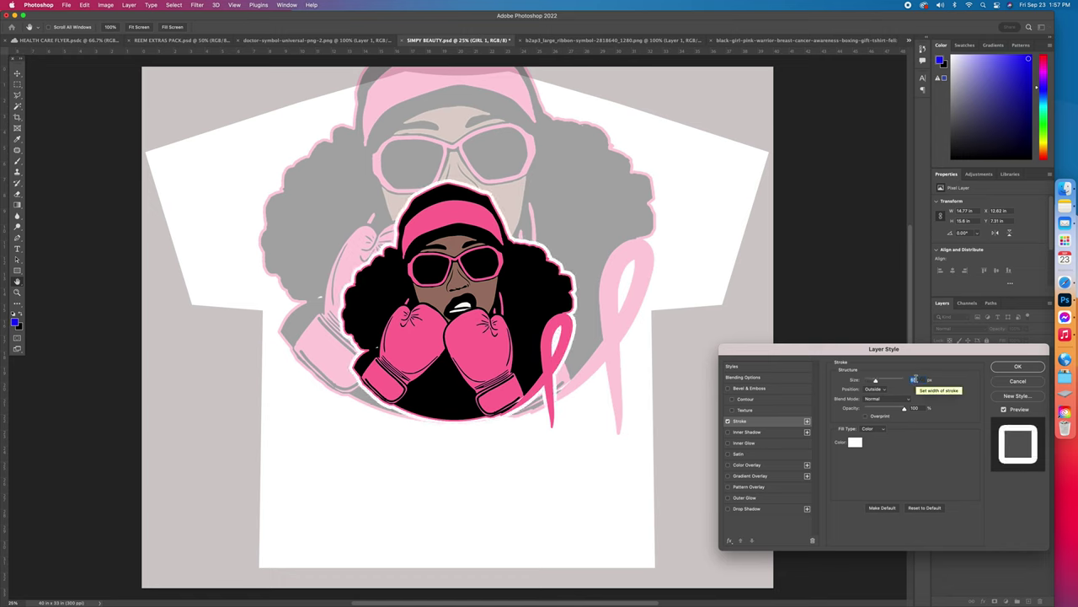
key("Up")
key("Up")
key("Up")
key("Up")
key("Up")
key("Up")
key("Down")
key("Down")
key("Down")
key("Down")
key("Down")
key("Down")
key("Down")
key("Down")
key("Down")
key("Down")
key("Down")
key("Down")
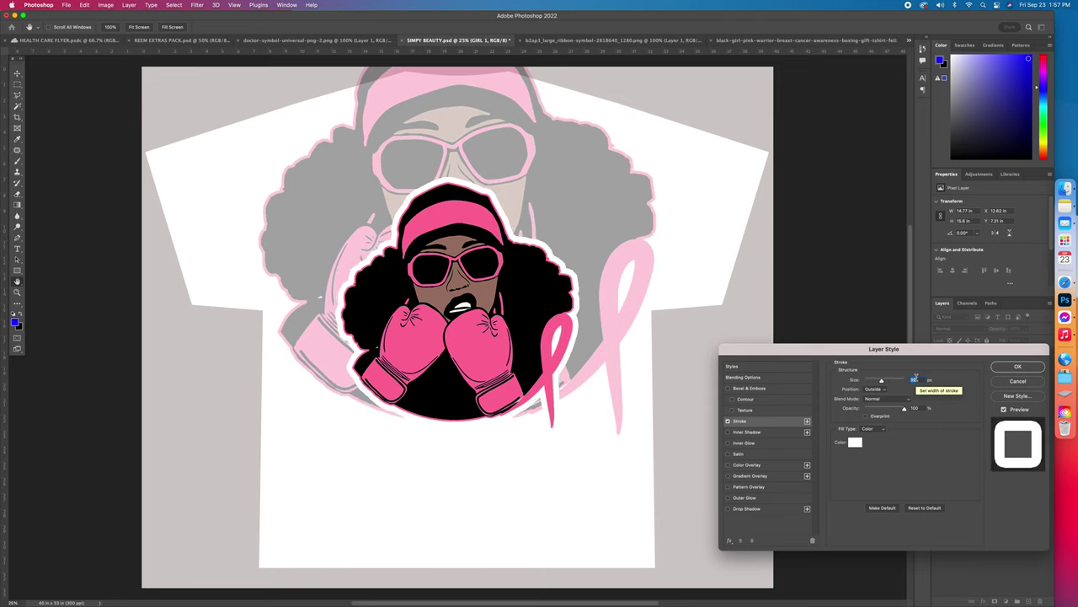
key("Down")
key("Down")
key("Down")
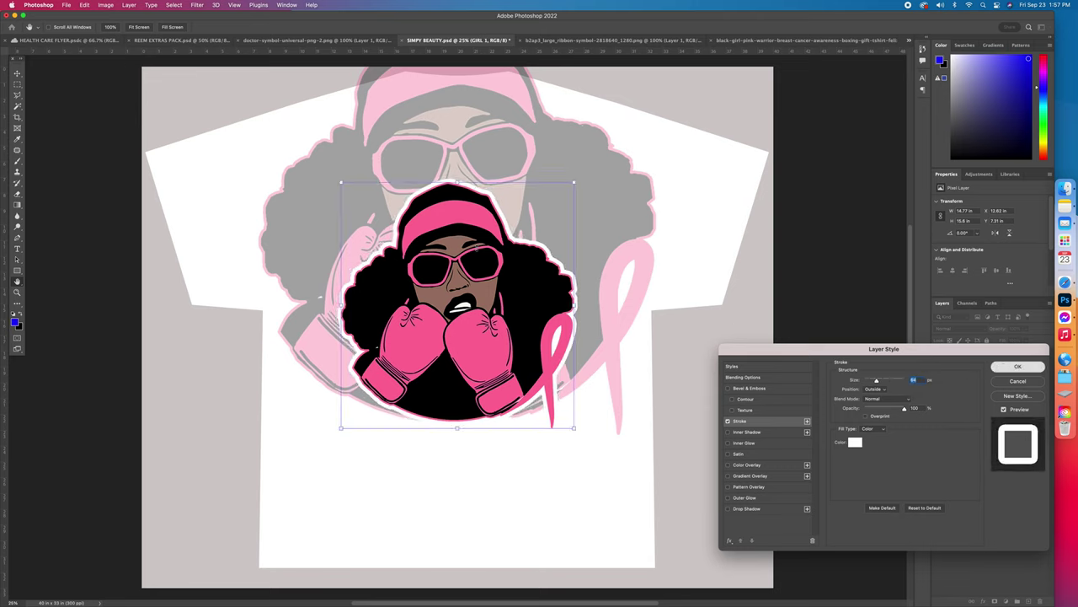
key("Return")
Step: Send GIRL 2 below the RIBBON and TEMPLATE layers
left_click(514, 130)
key("super+bracketleft")
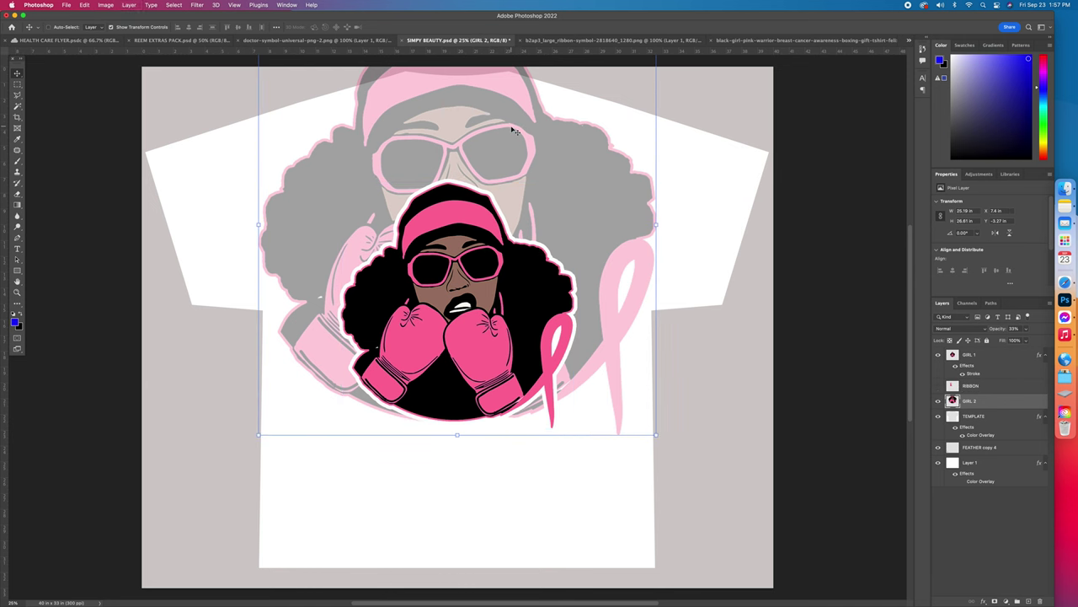
key("super+bracketleft")
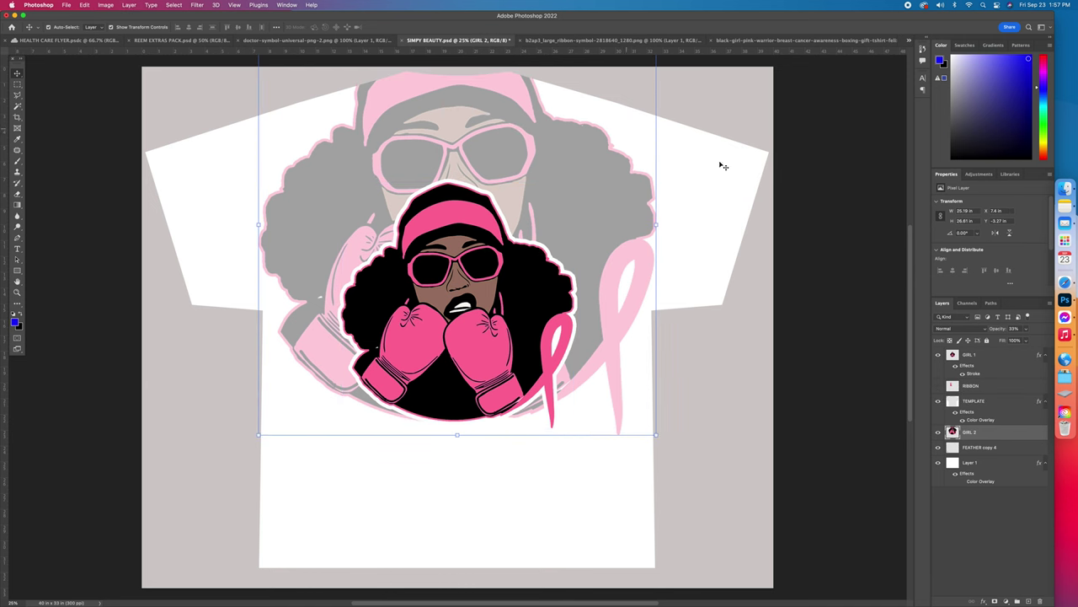
Step: Search Google for 'GRUNDGE PNG' and glance at the PNGEgg grunge page
left_click(1065, 282)
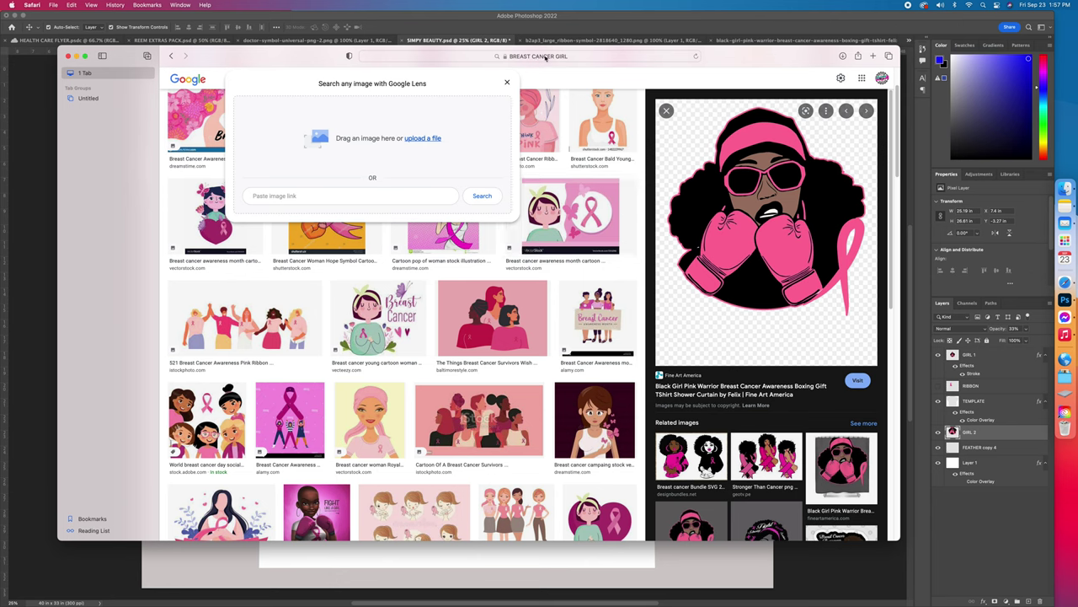
left_click(583, 56)
type("GRUN")
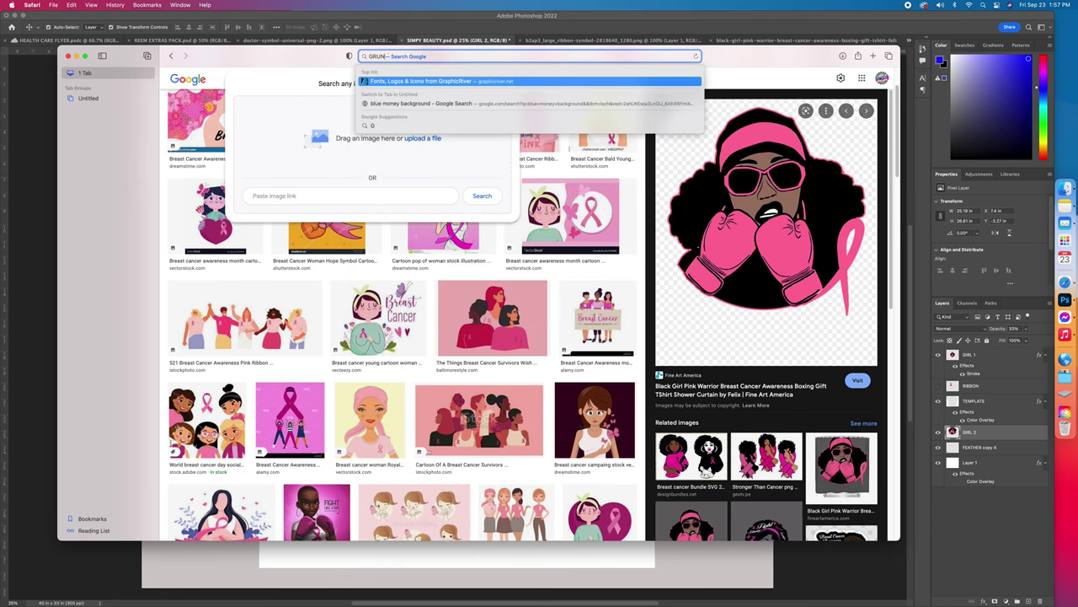
type("DGE PNG")
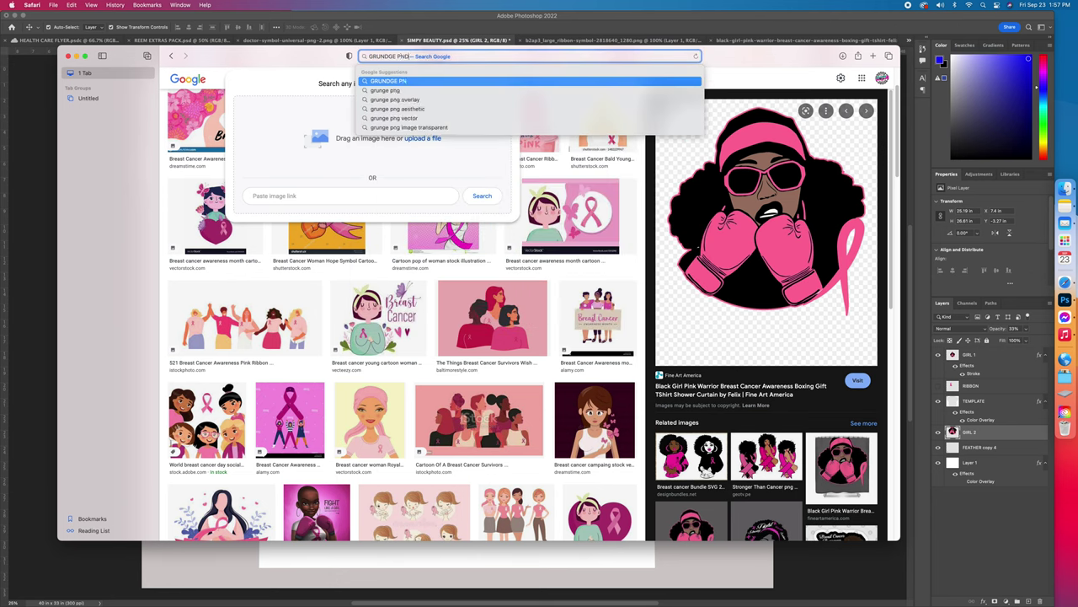
key("Return")
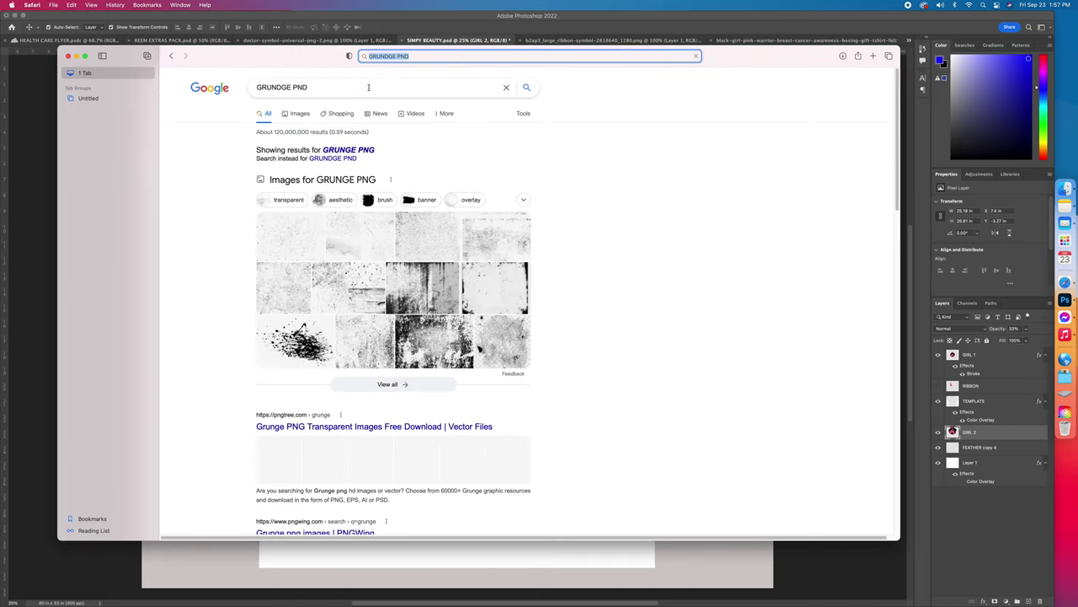
scroll(533, 366, "down", 10)
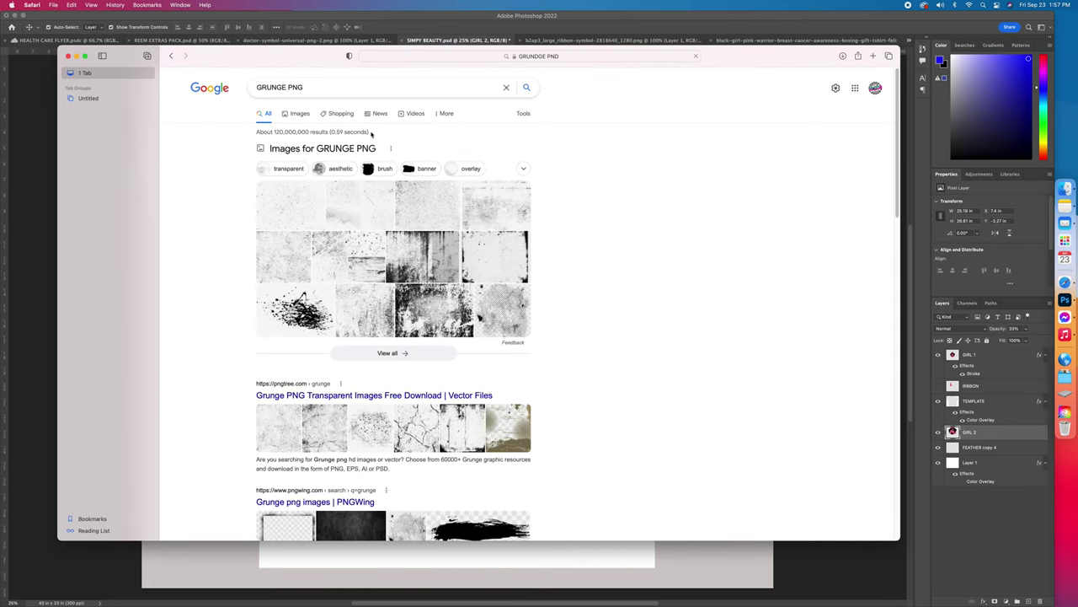
scroll(534, 358, "down", 1)
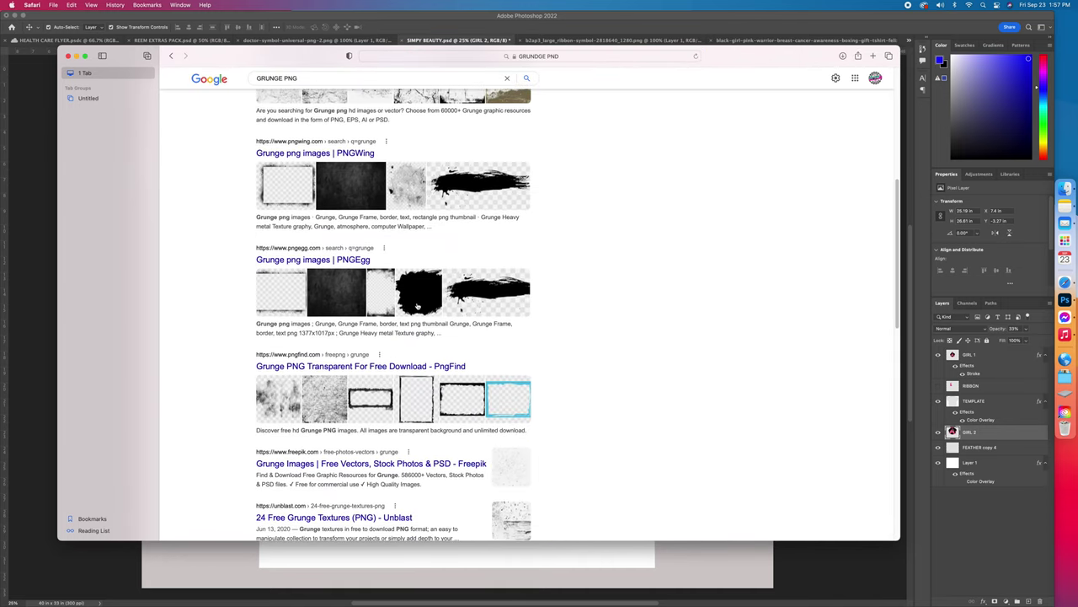
left_click(413, 301)
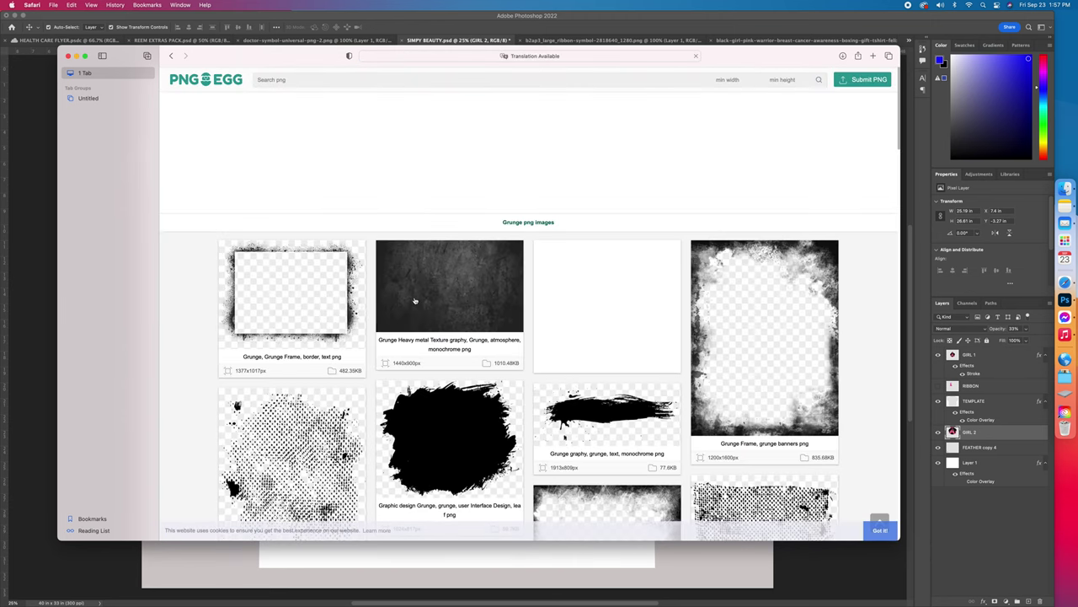
left_click(171, 55)
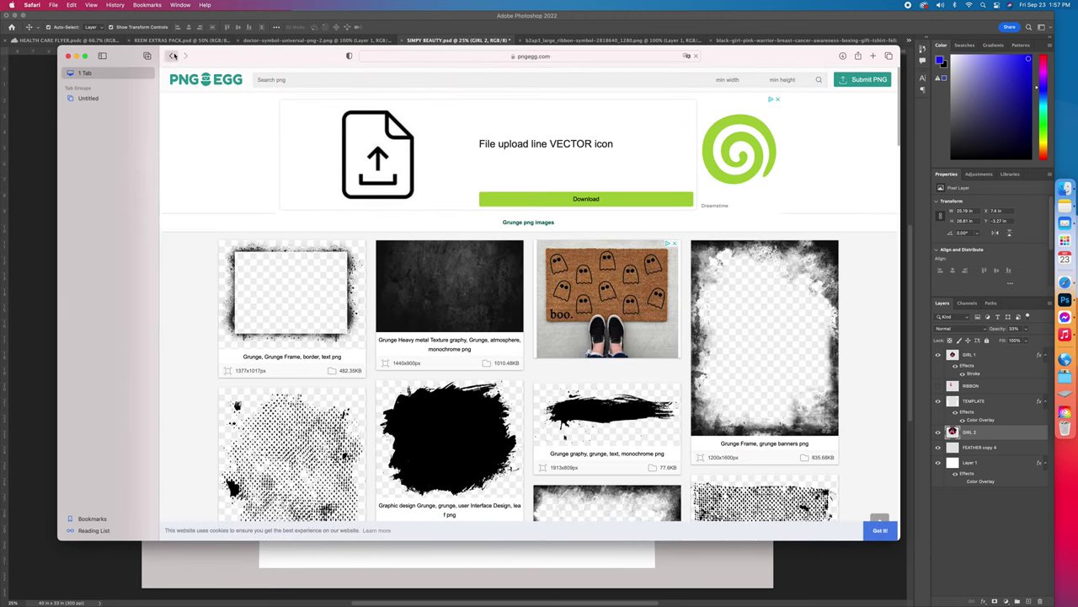
Step: Change the search to 'GRUNDGE SHAPES PNG'
scroll(320, 136, "down", 10)
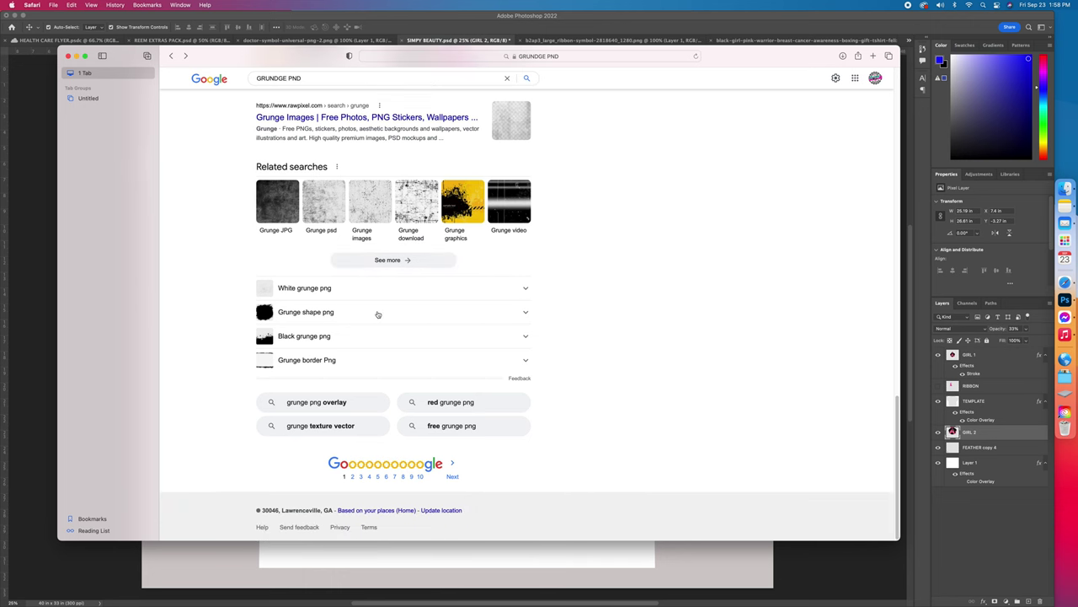
left_click(366, 314)
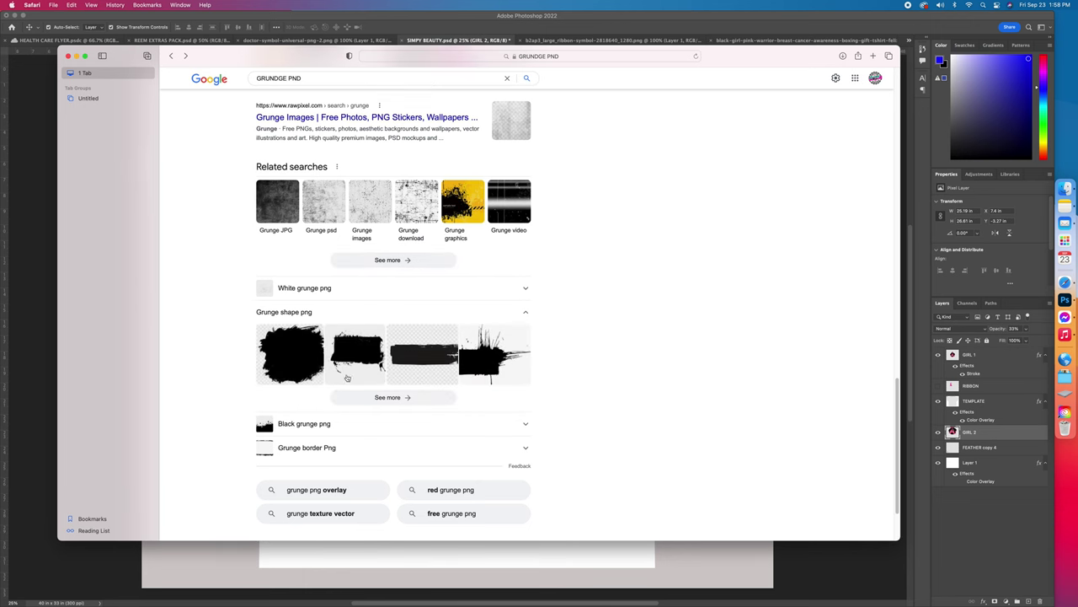
scroll(371, 373, "up", 10)
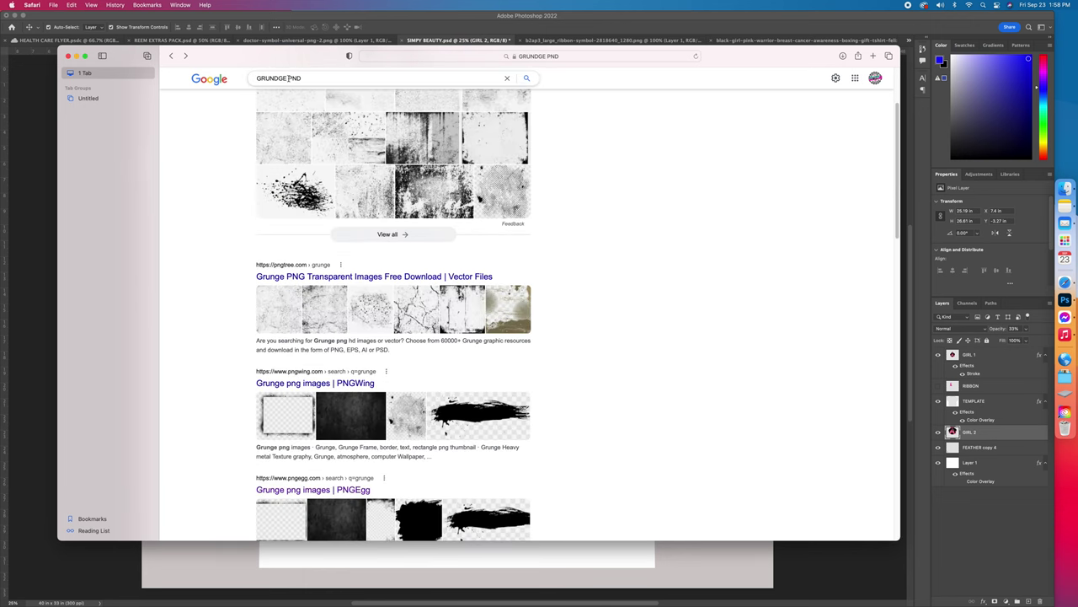
double_click(289, 77)
type("SHAPES")
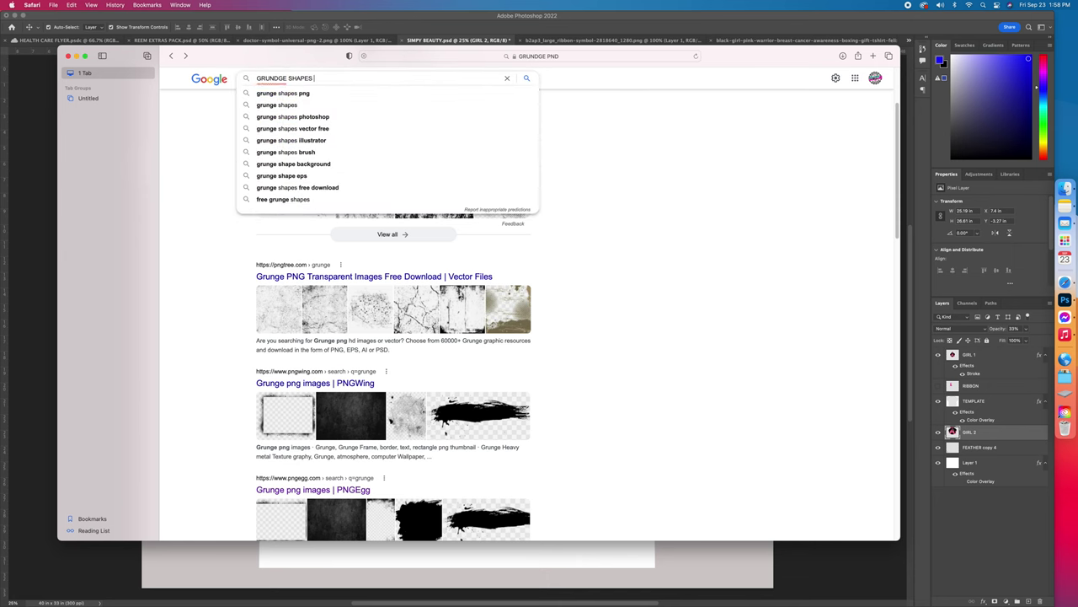
type(" PNG")
key("Return")
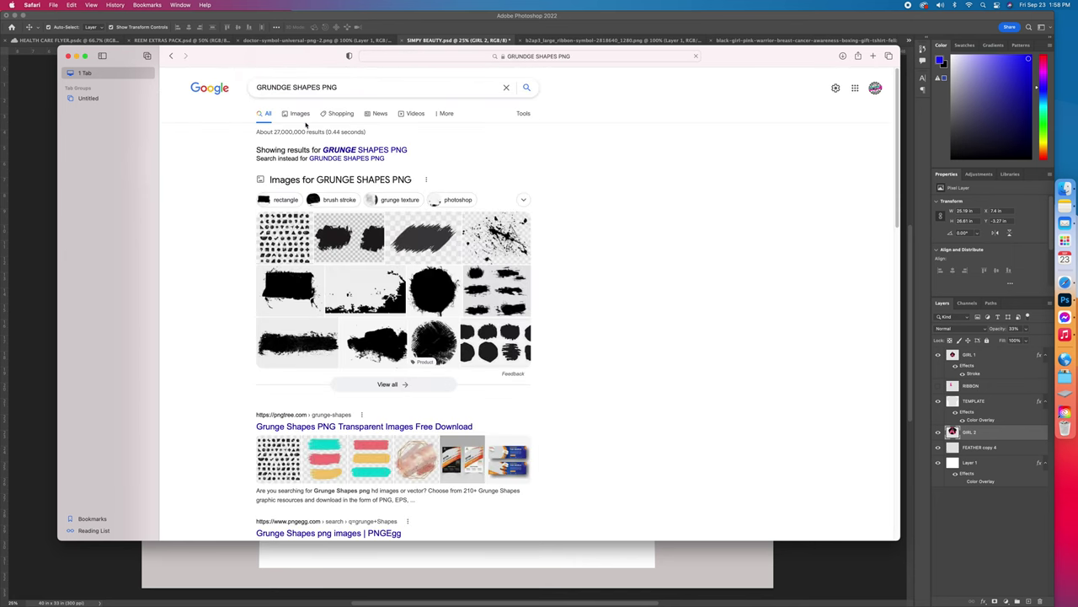
Step: Filter the grunge shapes image results to large images and browse through them
left_click(302, 113)
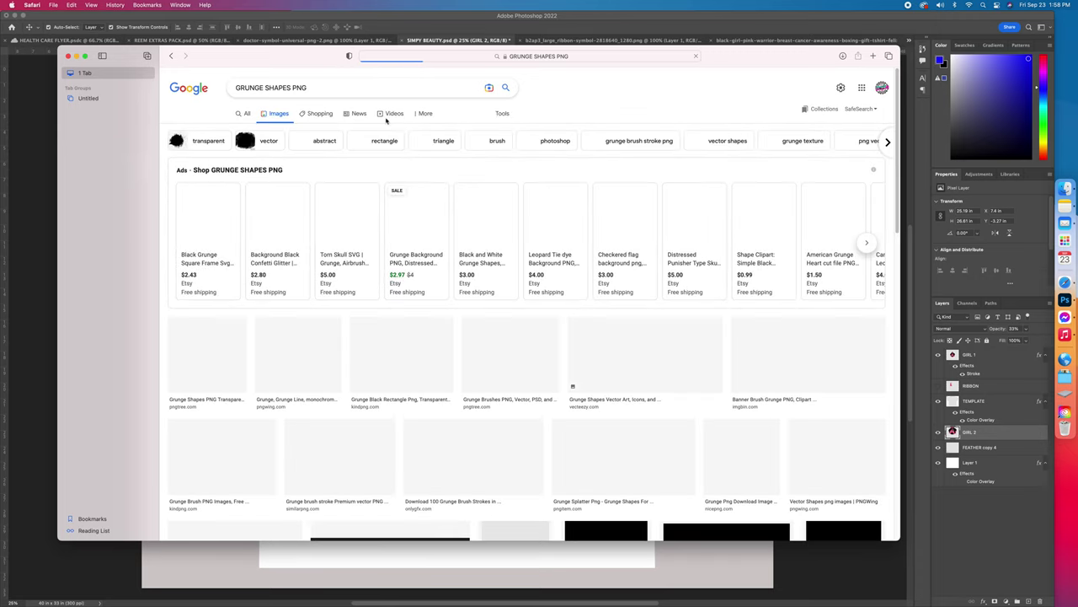
left_click(502, 118)
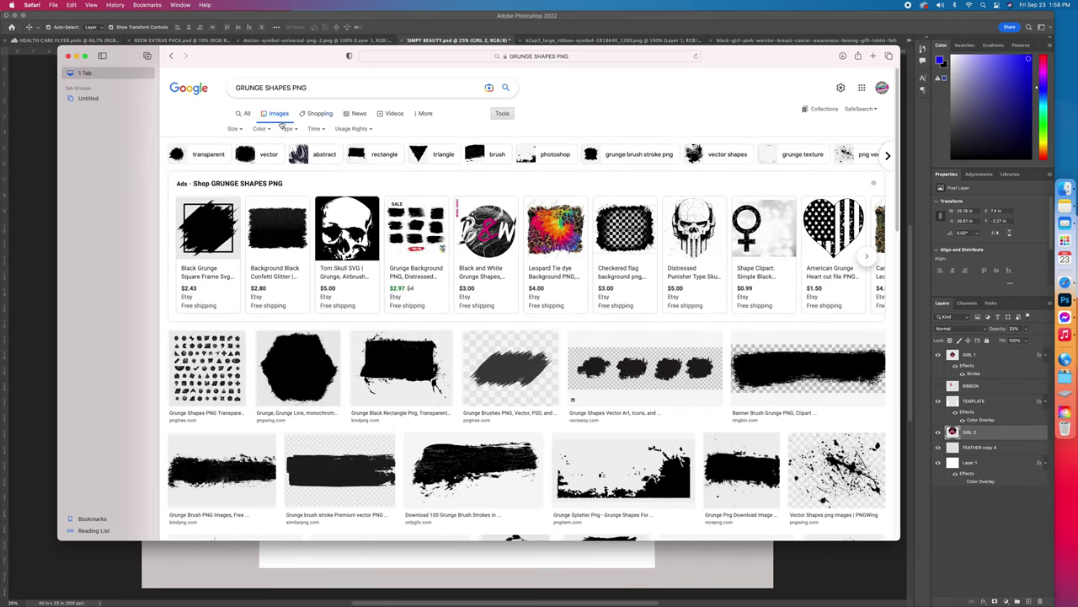
left_click(235, 129)
left_click(236, 158)
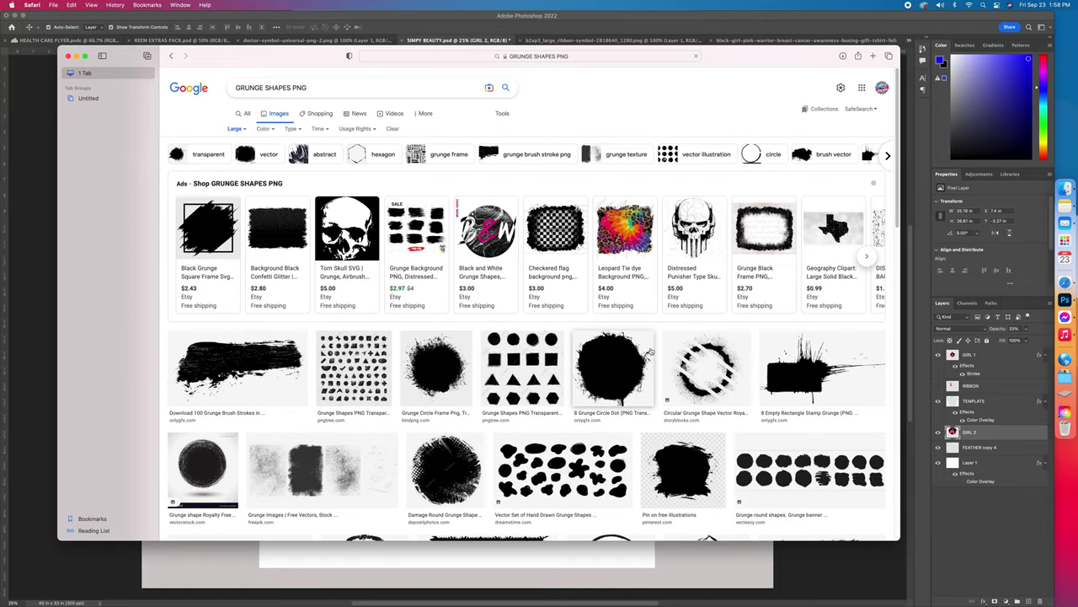
scroll(590, 338, "down", 5)
scroll(645, 354, "down", 6)
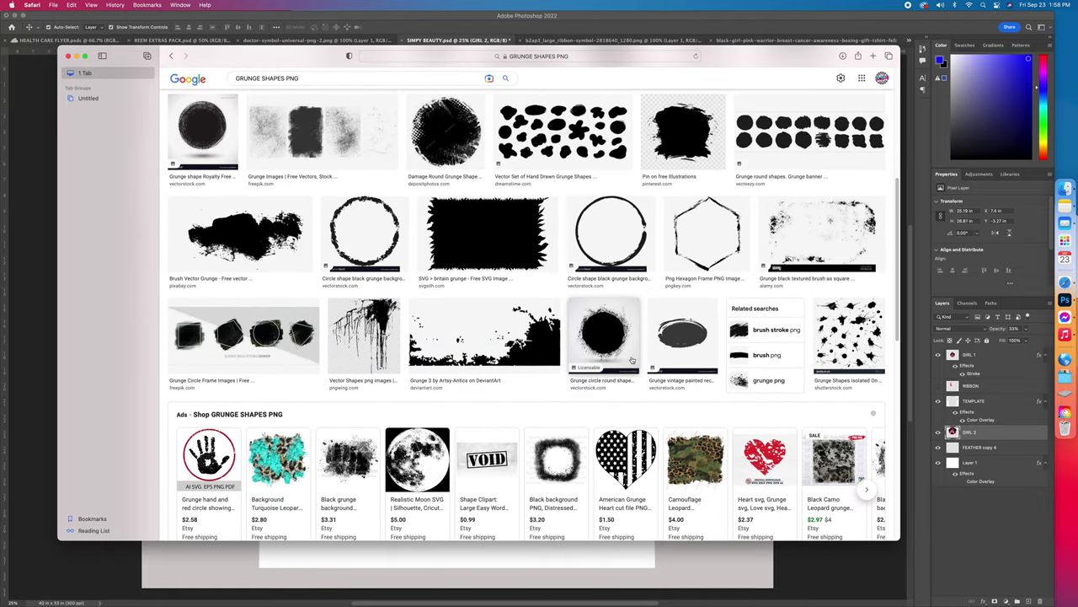
scroll(625, 354, "down", 9)
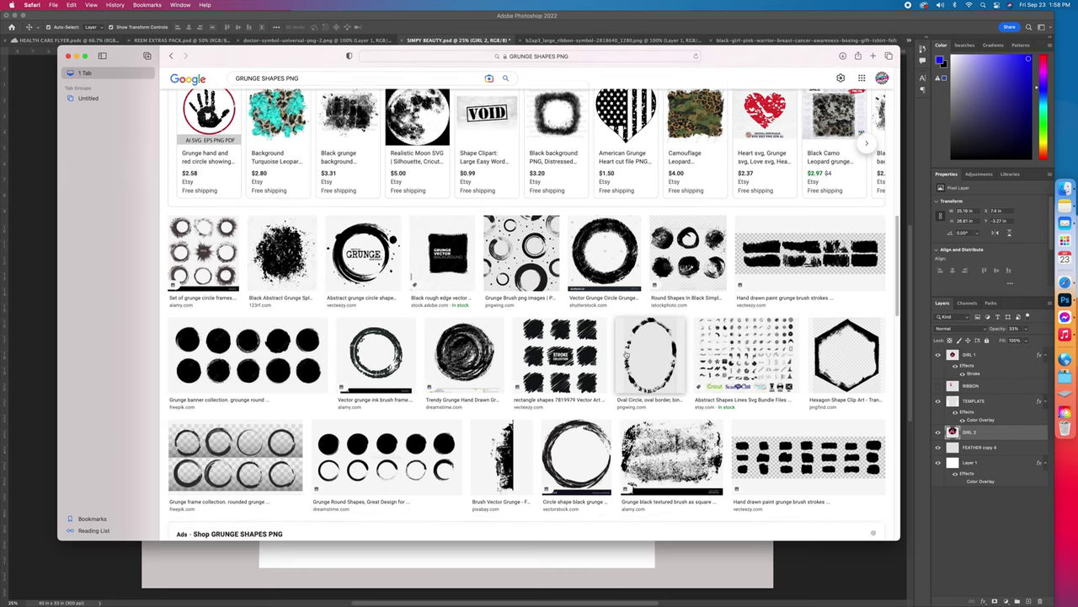
scroll(629, 350, "down", 8)
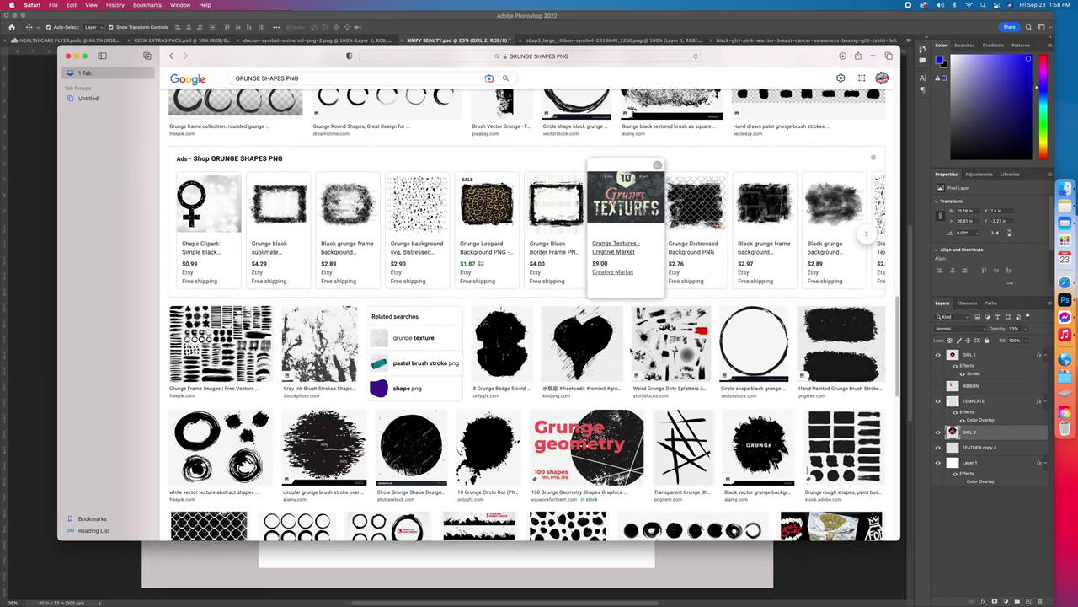
scroll(629, 350, "down", 4)
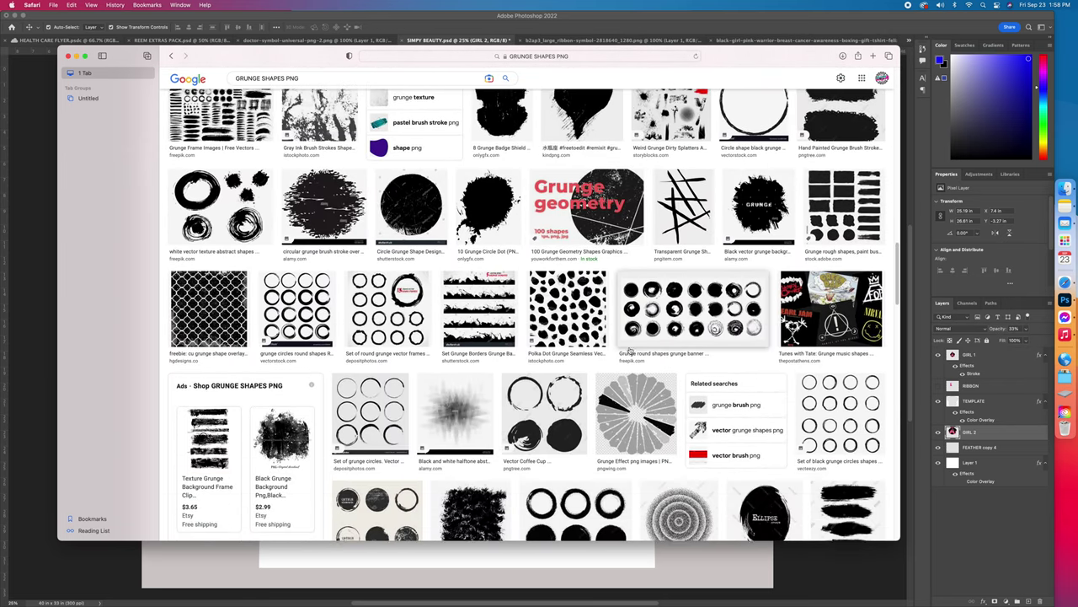
scroll(628, 351, "down", 11)
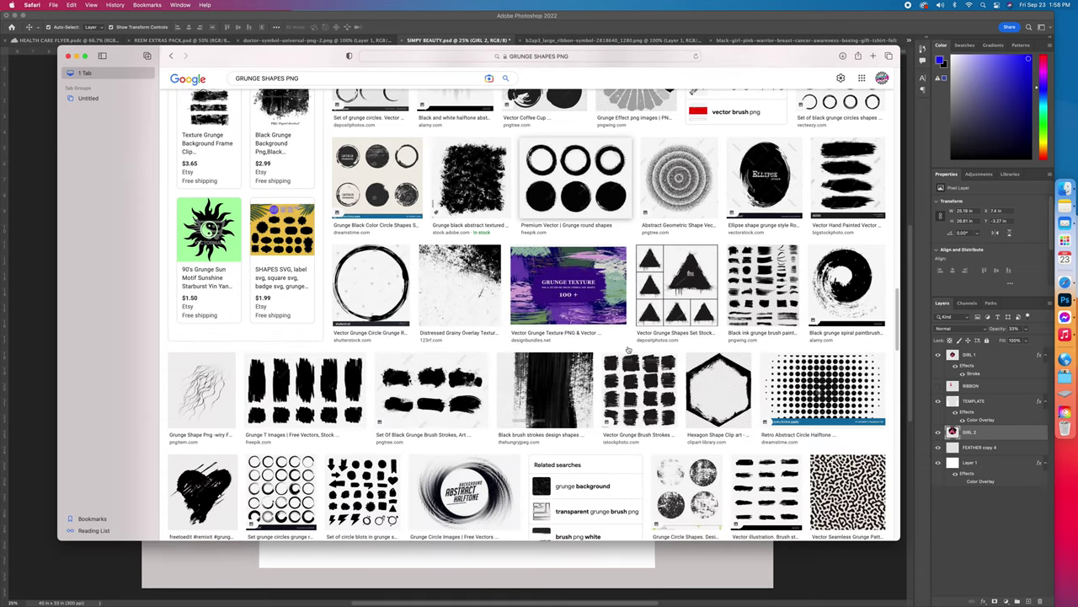
scroll(628, 350, "down", 12)
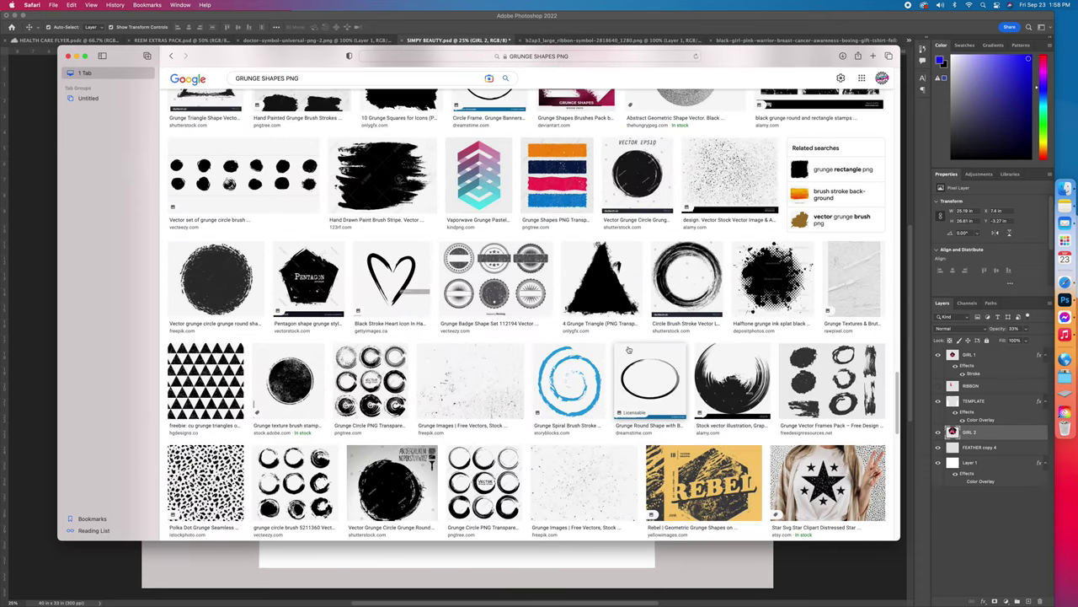
scroll(629, 350, "down", 10)
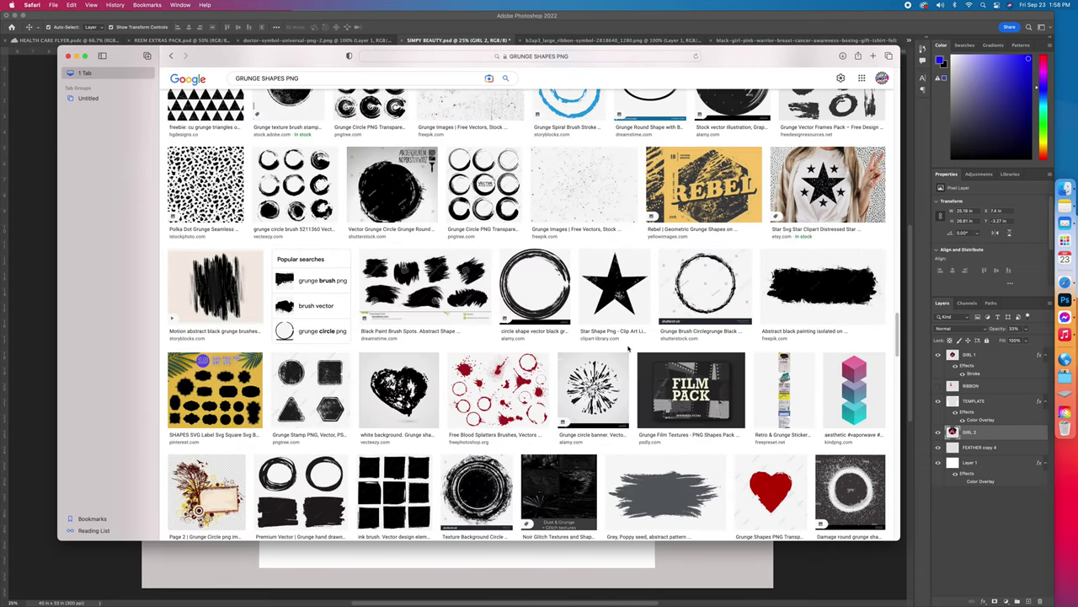
scroll(593, 324, "up", 20)
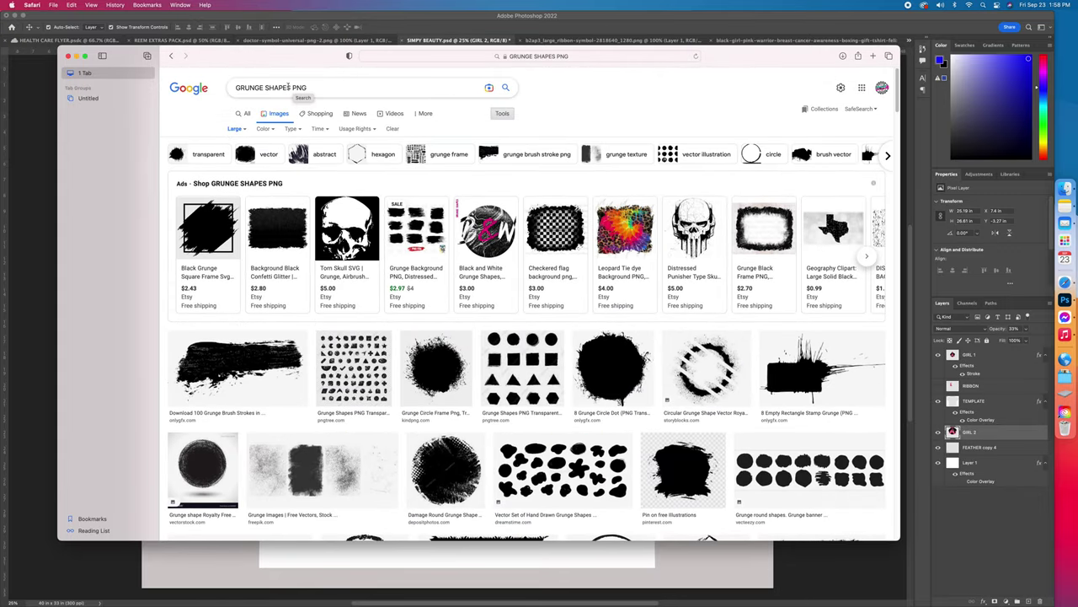
Step: Change the query to 'GRUNGE BREAST CANCER LOGO' and run the search
left_click_drag(267, 87, 376, 71)
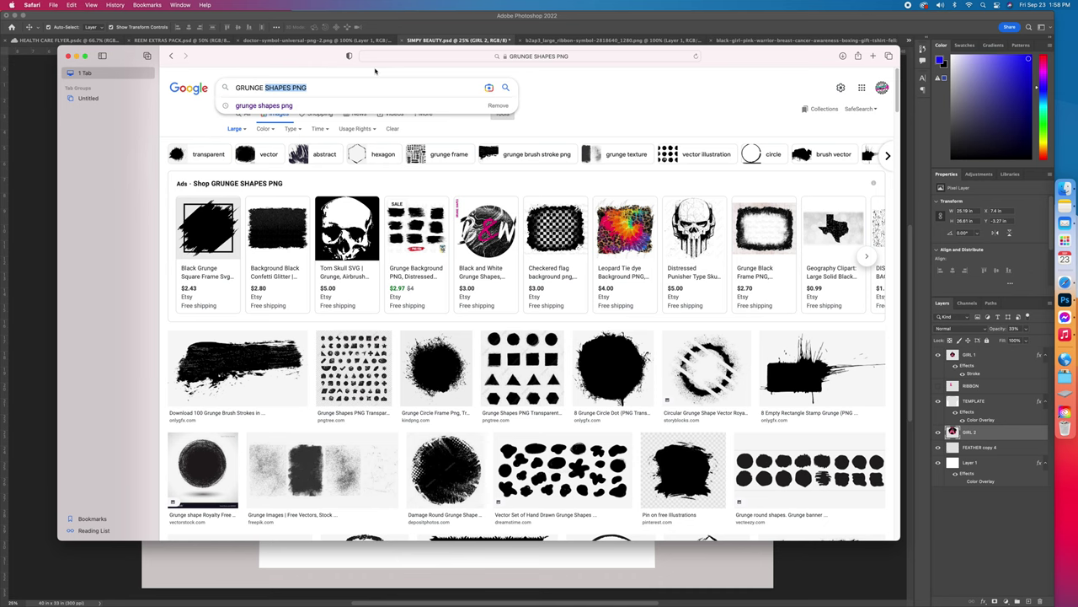
type("BRES")
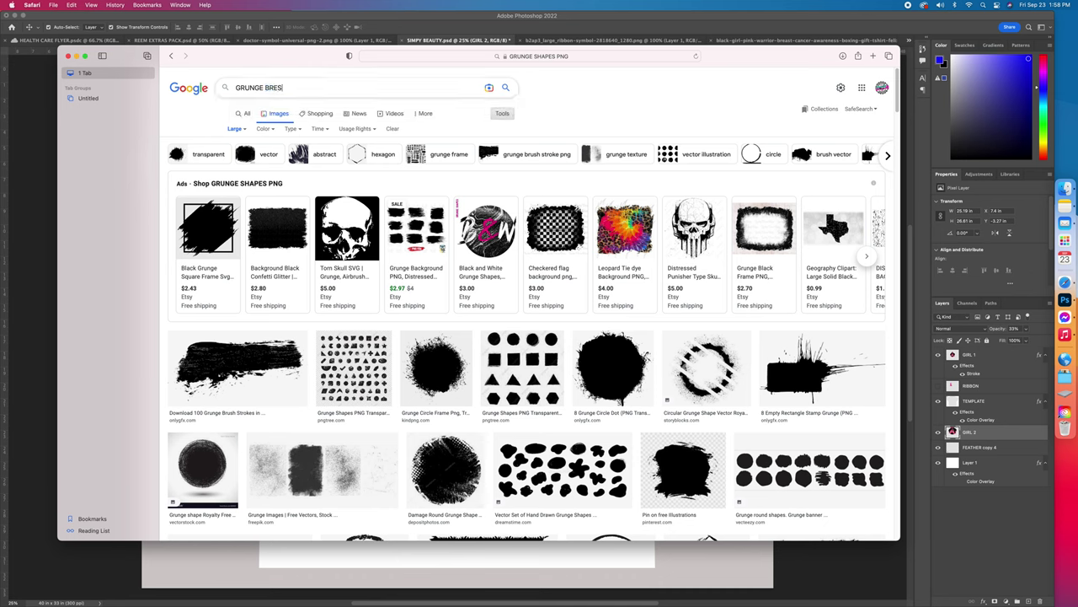
key("BackSpace")
type("AST CANCER LOGO")
key("Return")
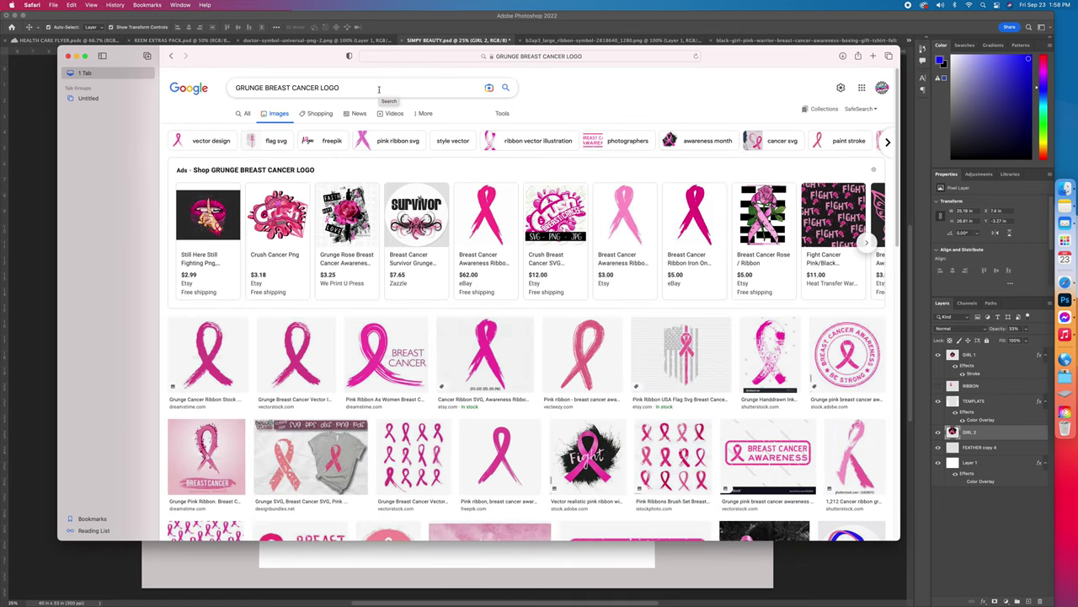
Step: Back in the grunge shapes results, send the Pixabay 'Brush Vector Grunge' preview to Photoshop
left_click(173, 55)
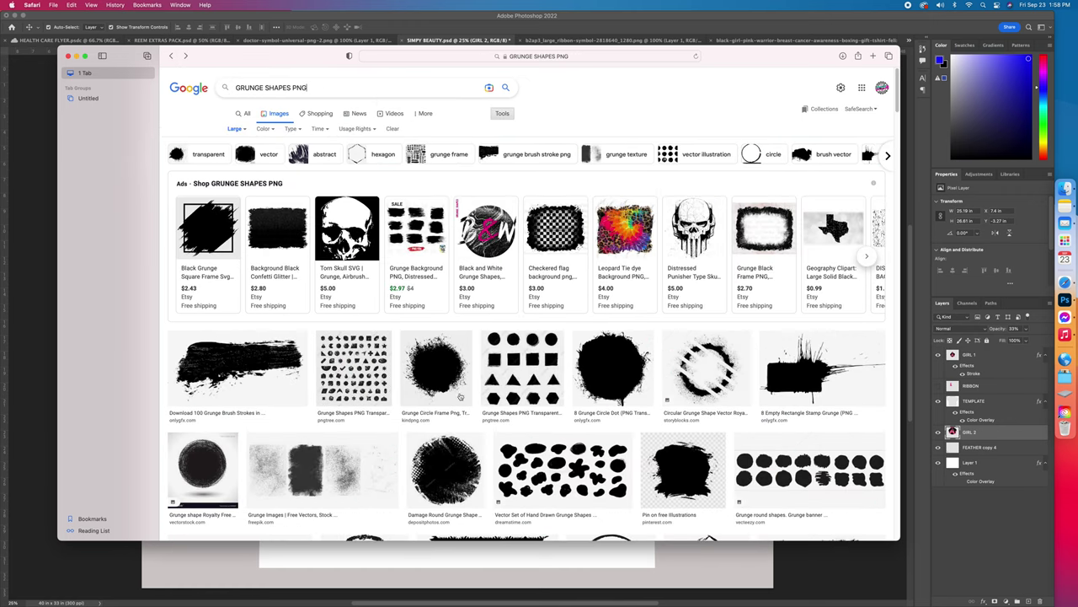
scroll(536, 402, "down", 1)
scroll(536, 401, "down", 5)
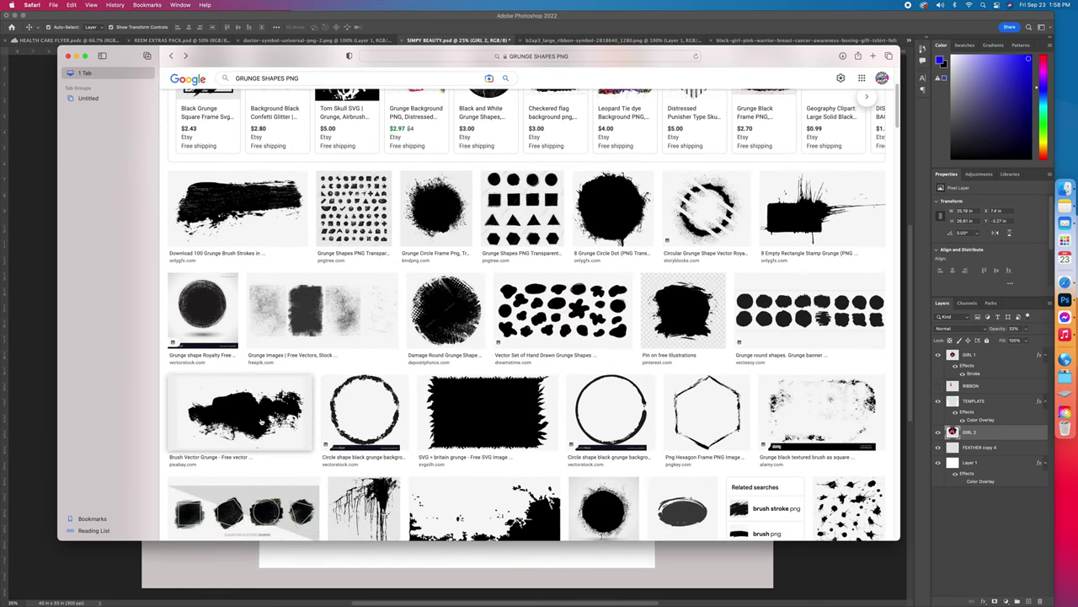
left_click(296, 405)
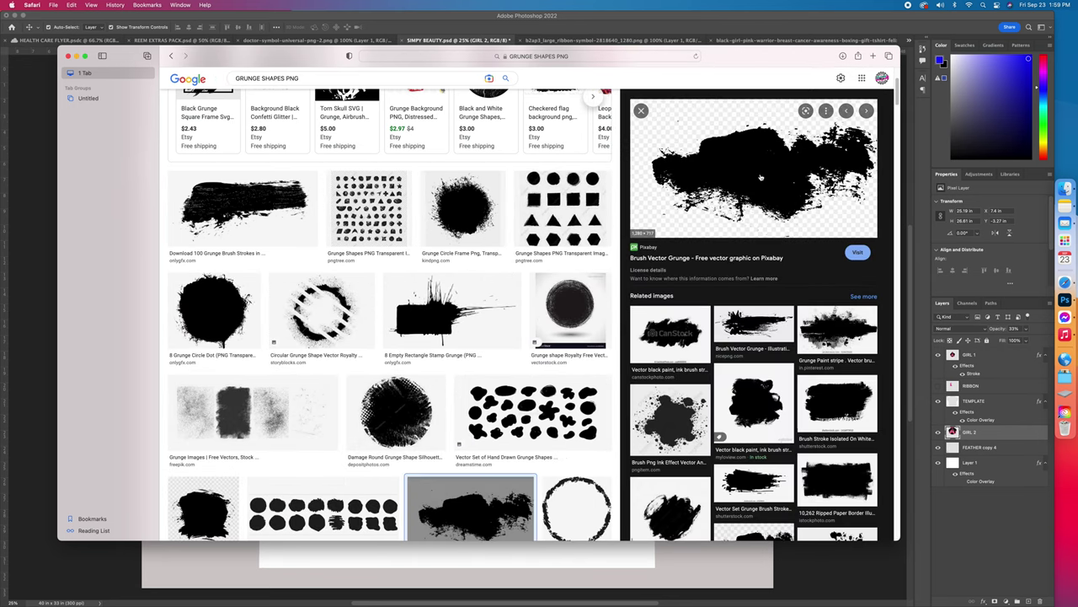
left_click_drag(761, 177, 1054, 243)
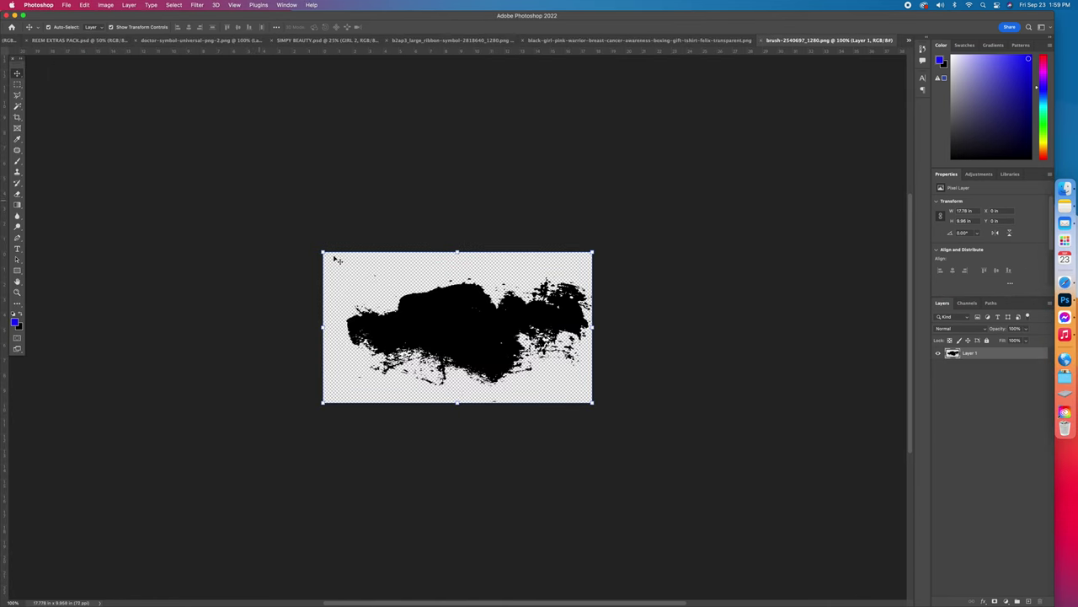
Step: Place the brush stroke on the SIMPY BEAUTY shirt's lower left and copy it to the left sleeve
mouse_move(466, 327)
left_mouse_down()
mouse_move(429, 109)
mouse_move(325, 34)
mouse_move(426, 435)
mouse_move(481, 189)
mouse_move(469, 398)
mouse_move(479, 413)
mouse_move(255, 416)
left_mouse_up()
left_click(426, 27)
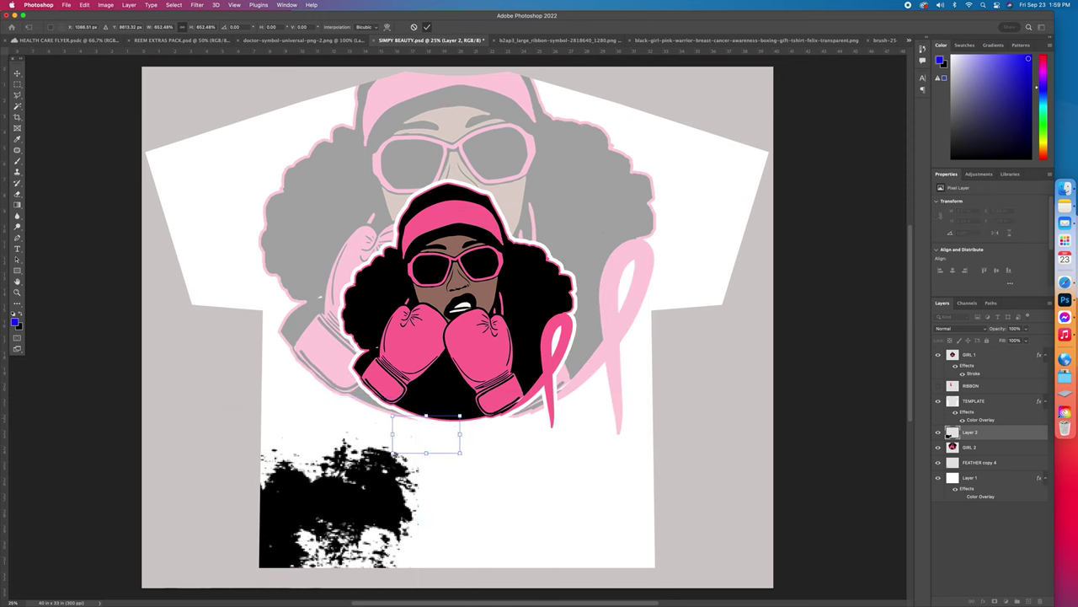
left_click_drag(345, 488, 765, 179)
Step: Copy the splatter onto the right sleeve and toggle its visibility to compare
left_click_drag(562, 212, 769, 205)
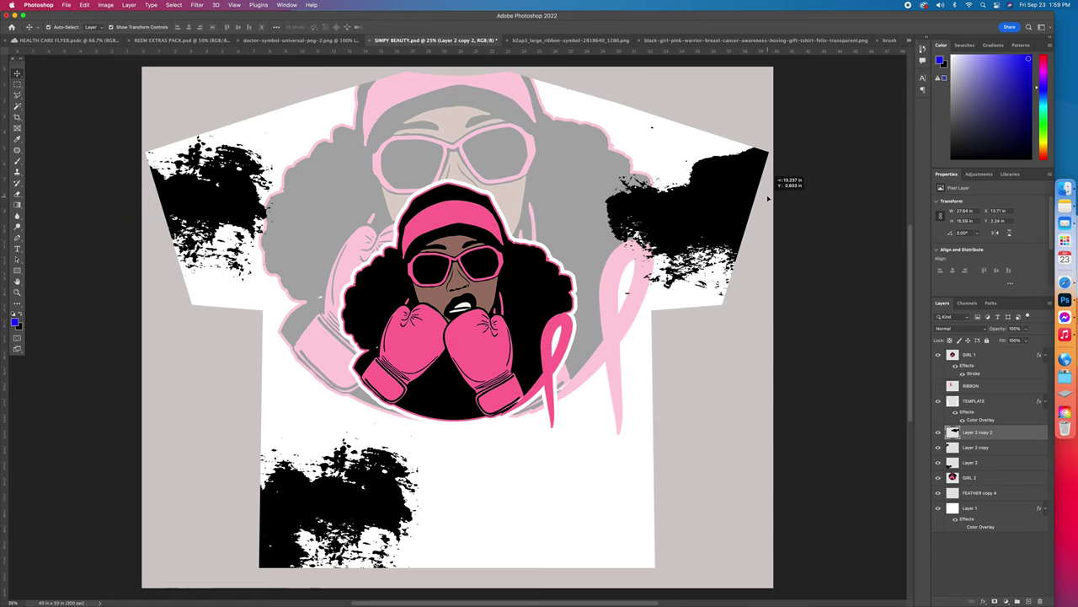
left_click_drag(768, 198, 763, 202)
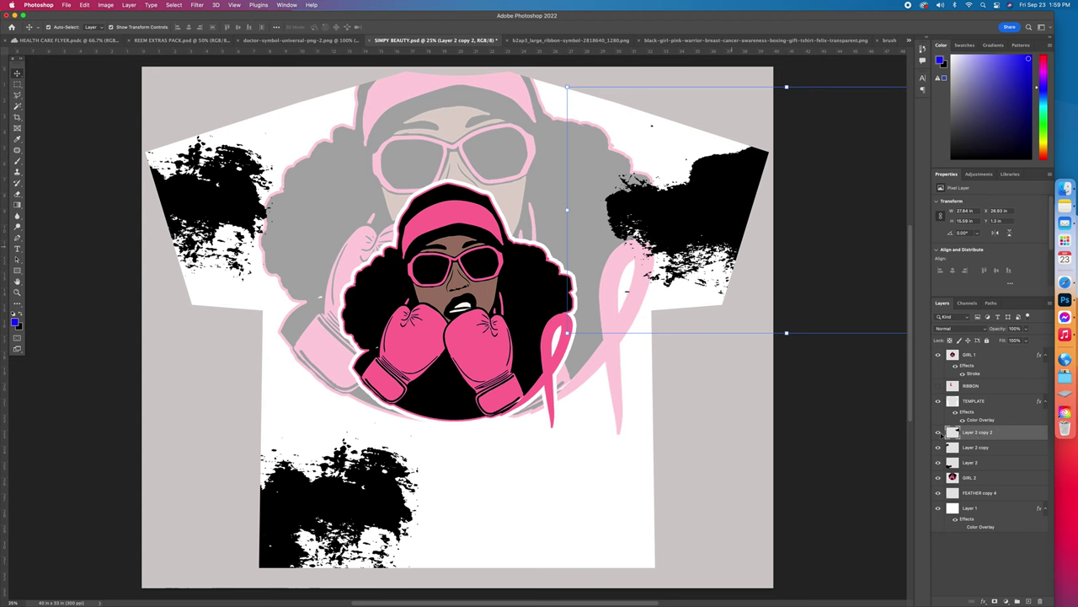
left_click(939, 433)
left_click(938, 432)
Step: Duplicate the right-sleeve splatter layer, move the copy to the lower right, and open its layer style
right_click(1012, 434)
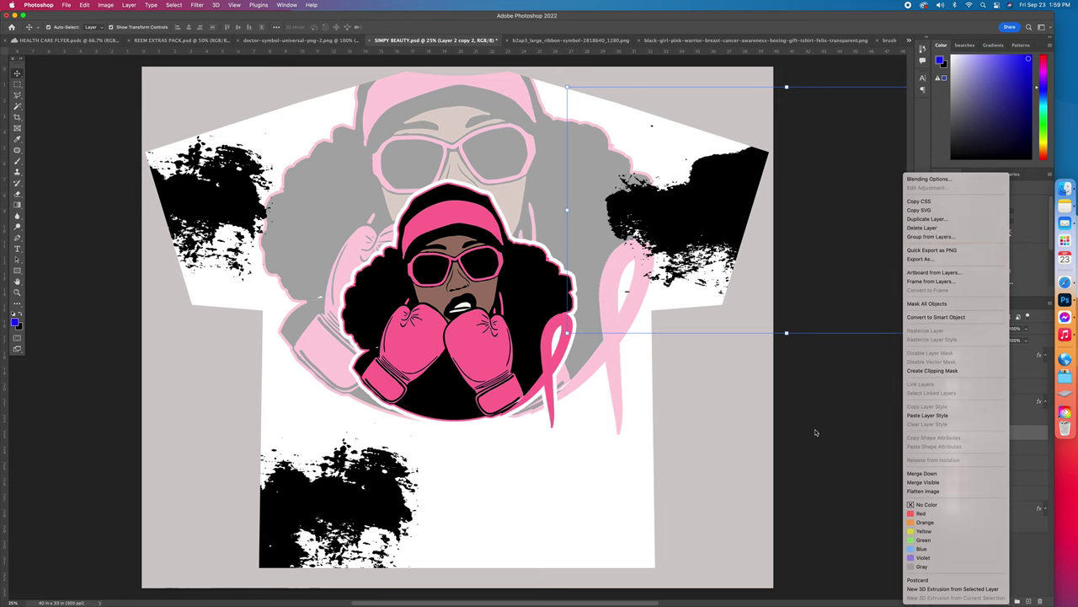
left_click(815, 432)
right_click(1019, 436)
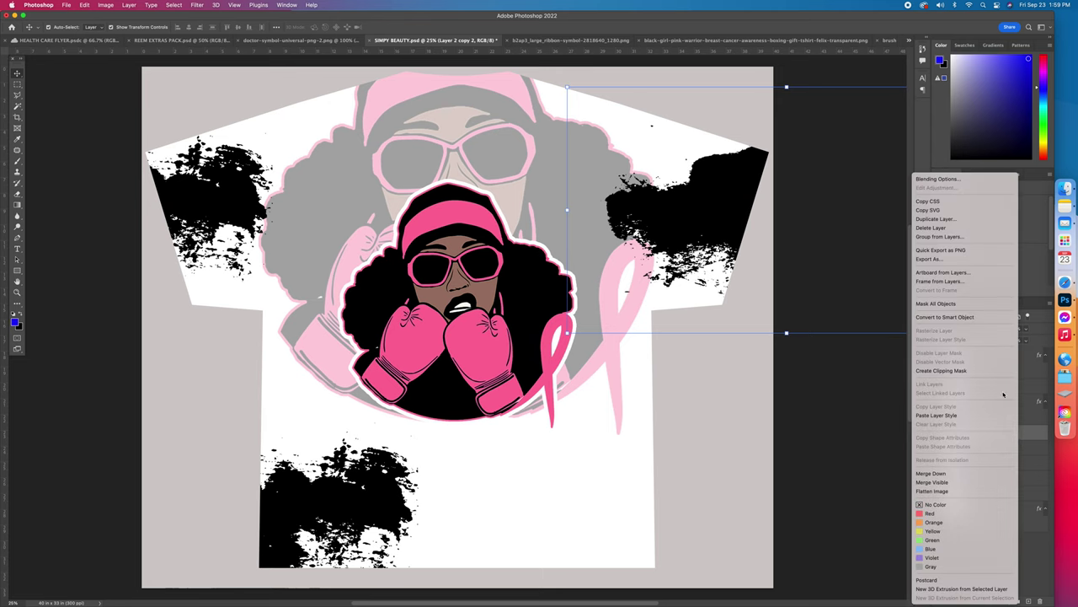
left_click(934, 216)
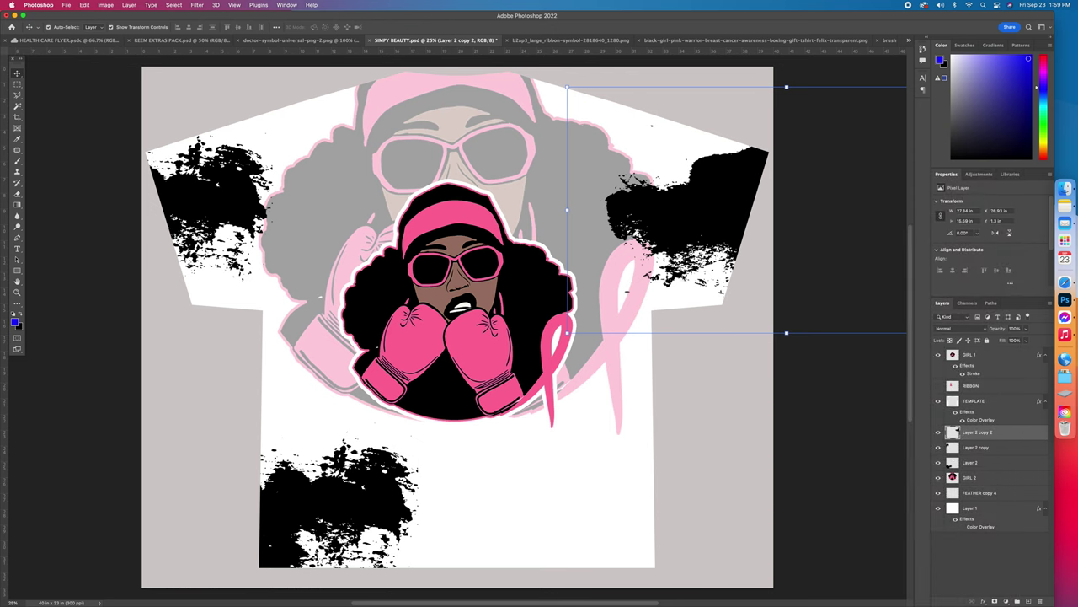
left_click(604, 280)
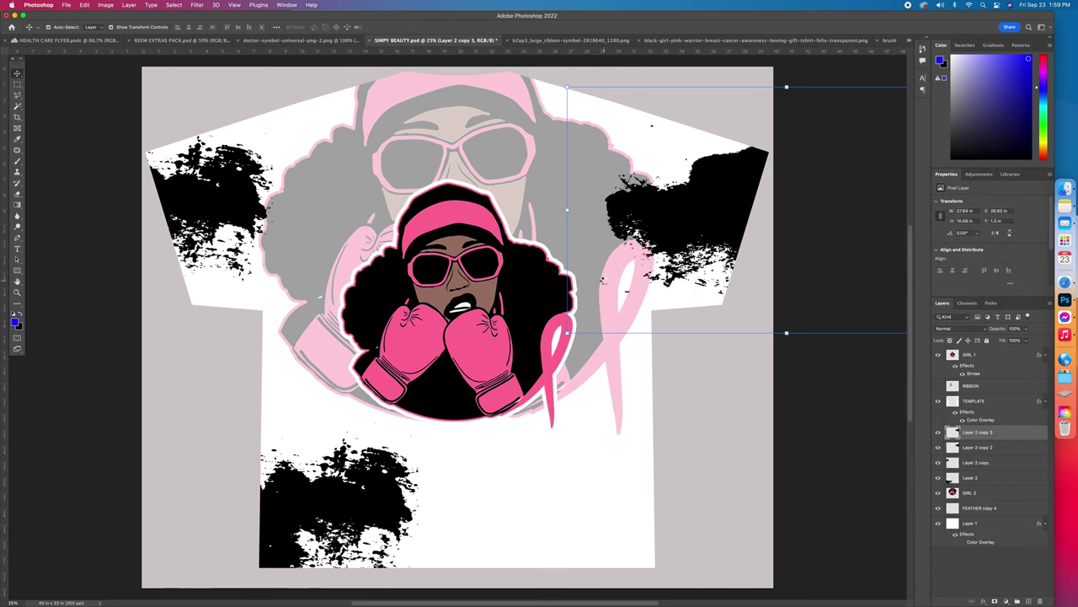
left_click_drag(706, 202, 605, 449)
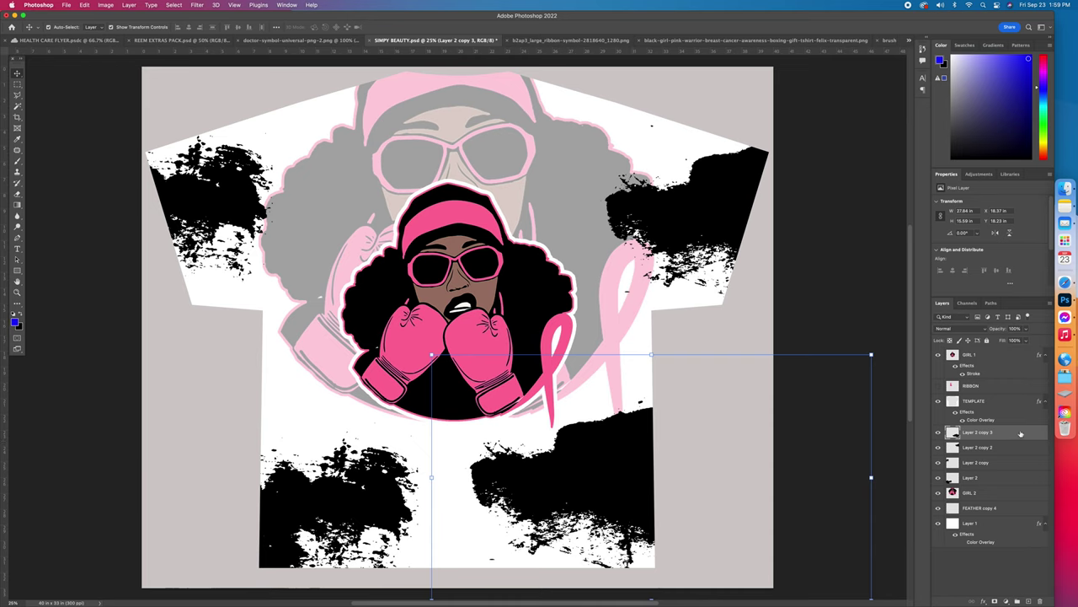
double_click(1020, 433)
Step: Give the splatter copy a glove-pink ff6f98 Color Overlay and reposition it over a black splatter
left_click(747, 464)
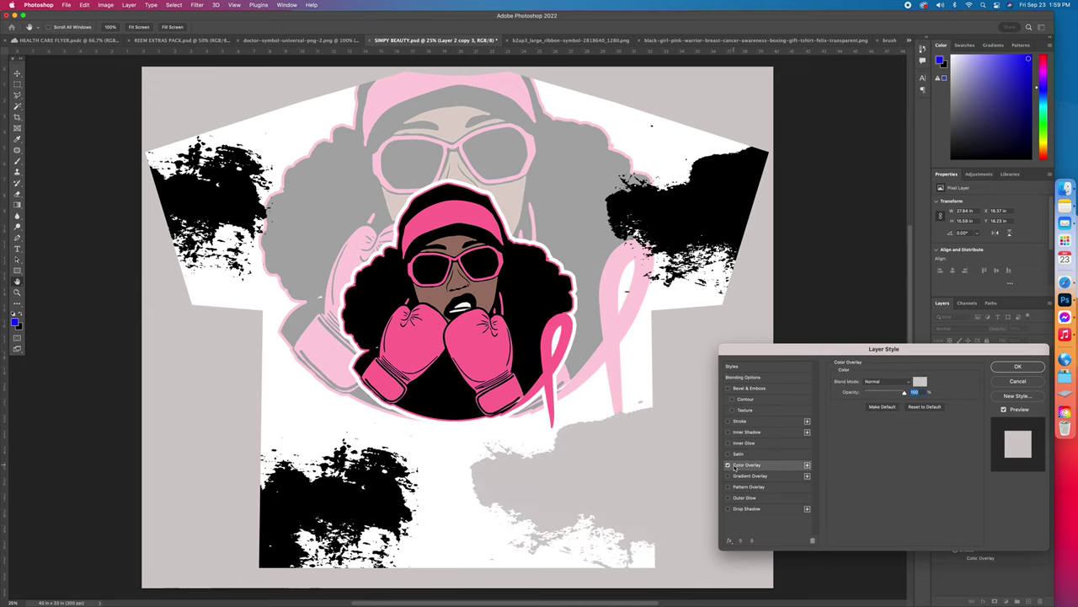
left_click(919, 383)
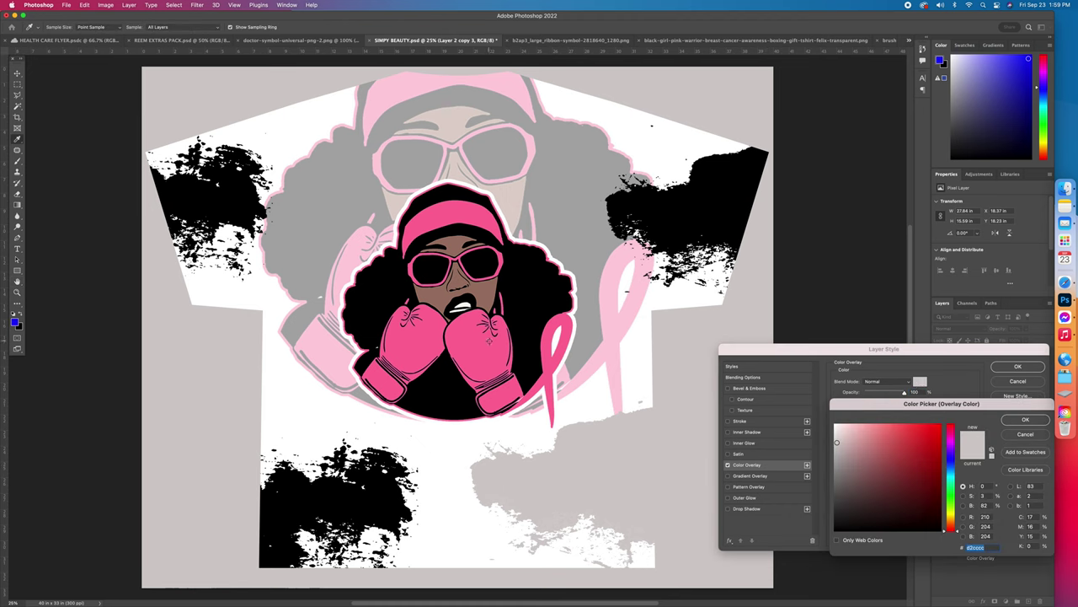
left_click(497, 344)
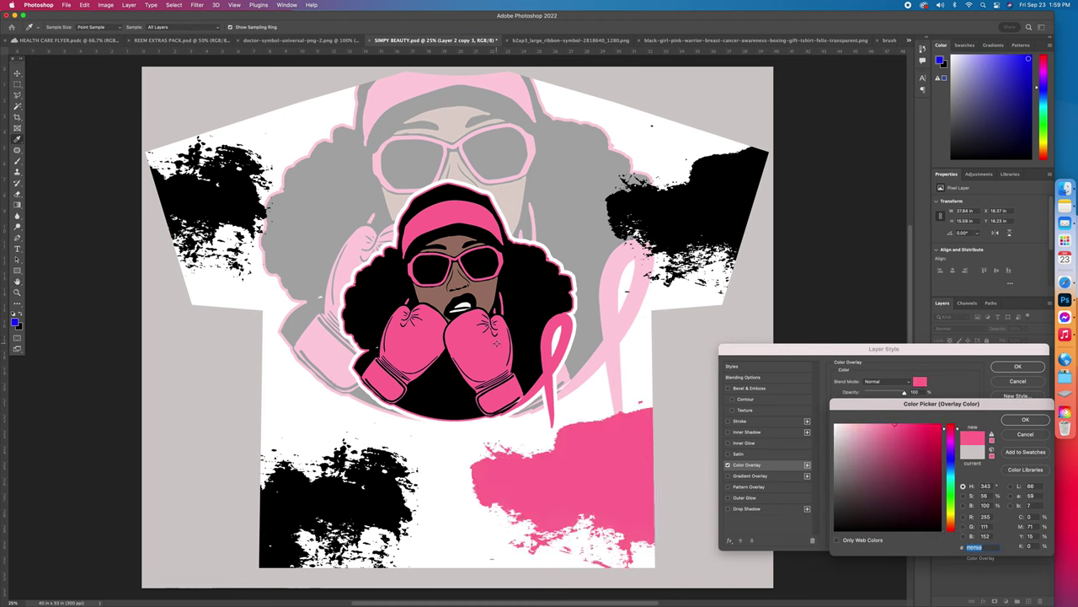
left_click(1026, 420)
left_click(1017, 367)
mouse_move(568, 471)
left_mouse_down()
mouse_move(582, 496)
mouse_move(609, 496)
mouse_move(91, 481)
mouse_move(236, 445)
mouse_move(152, 353)
mouse_move(237, 195)
mouse_move(226, 217)
mouse_move(253, 236)
mouse_move(308, 240)
mouse_move(834, 203)
mouse_move(647, 215)
mouse_move(793, 193)
mouse_move(792, 215)
left_mouse_up()
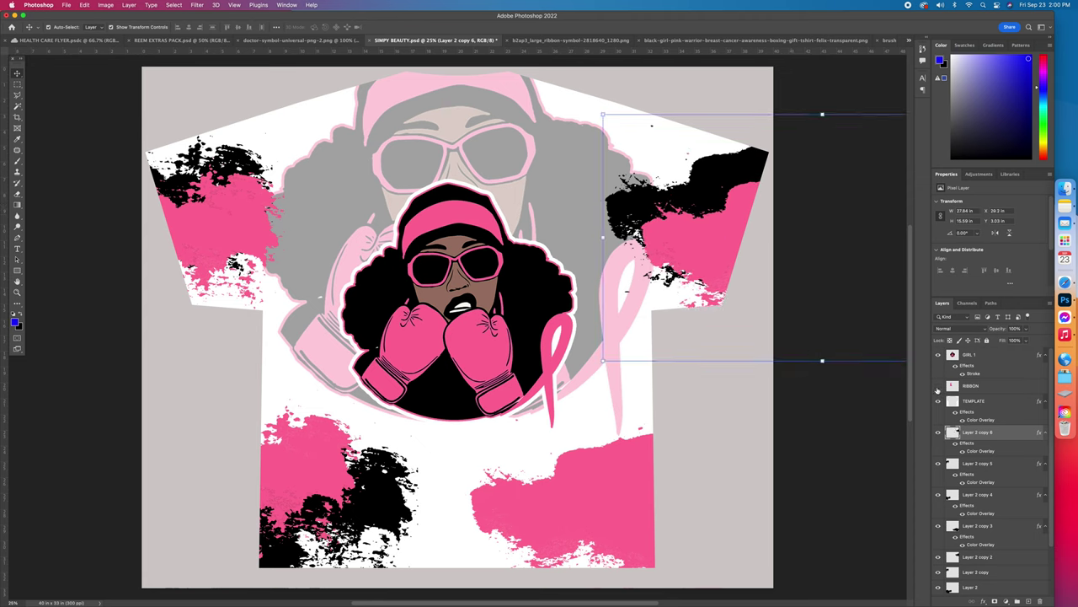
Step: Show the RIBBON layer, then move and enlarge it onto the lower-left splatter
left_click(937, 386)
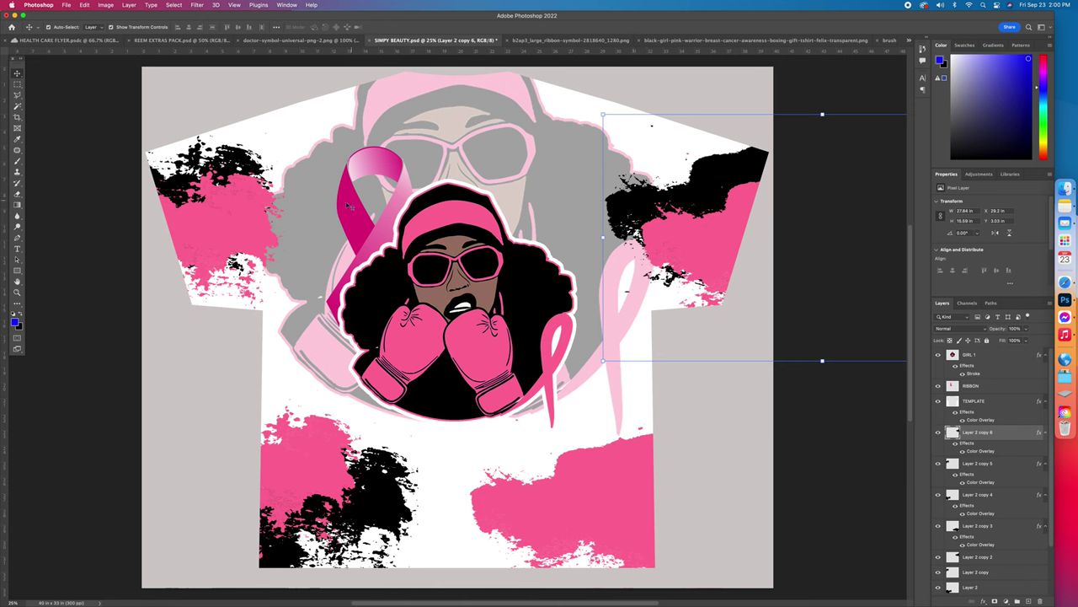
left_click_drag(348, 204, 370, 406)
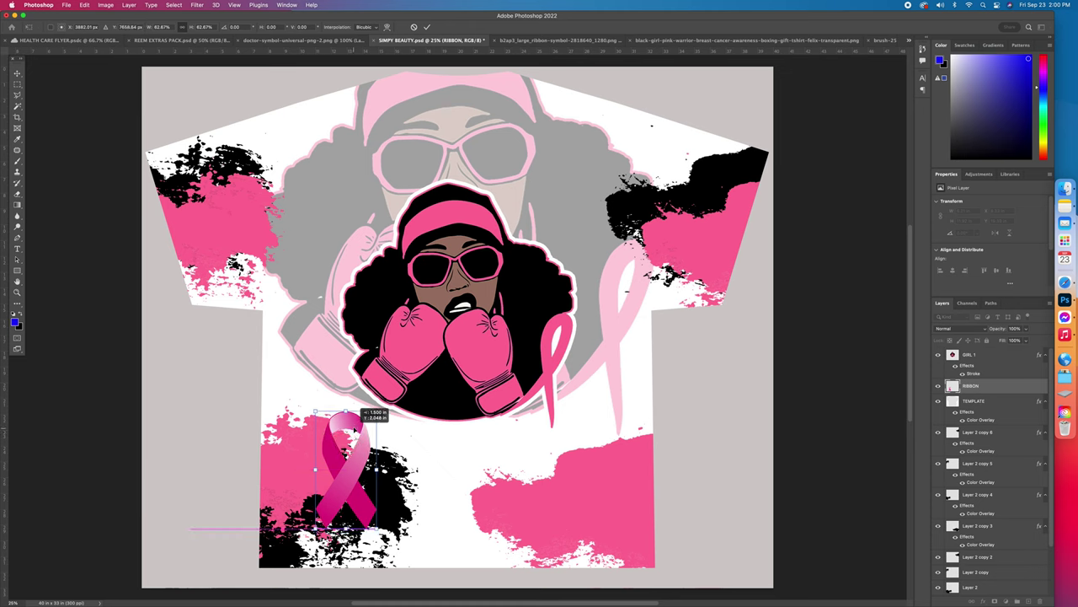
left_click(426, 27)
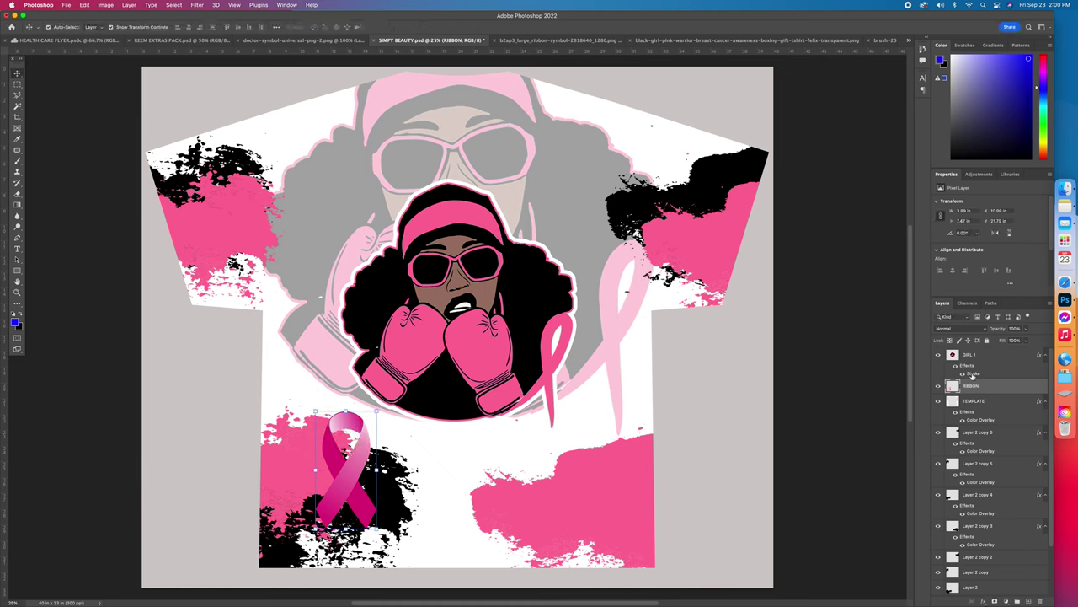
left_click(938, 386)
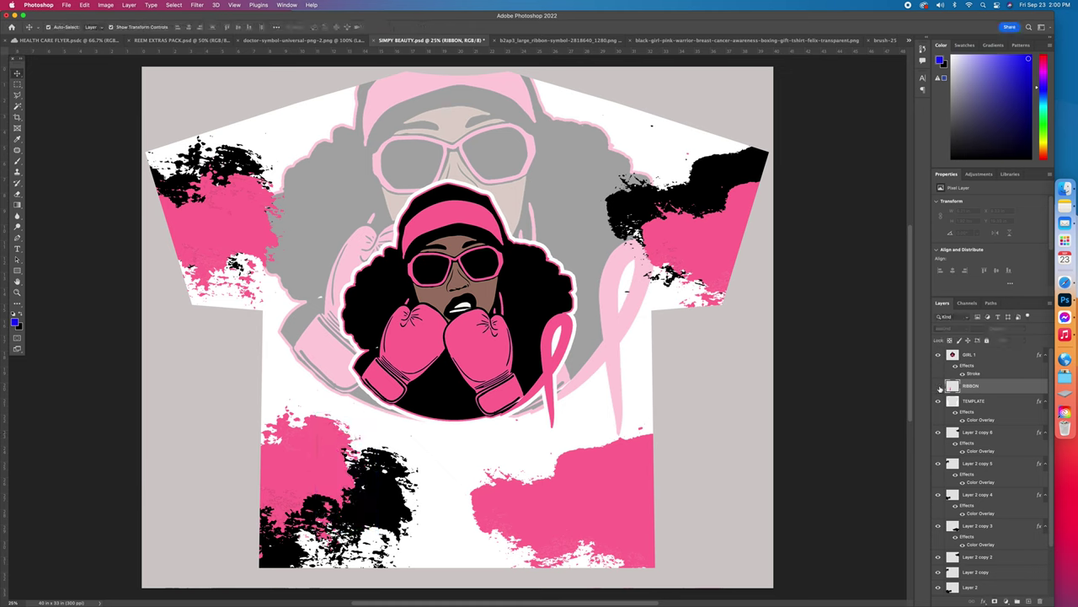
left_click(939, 386)
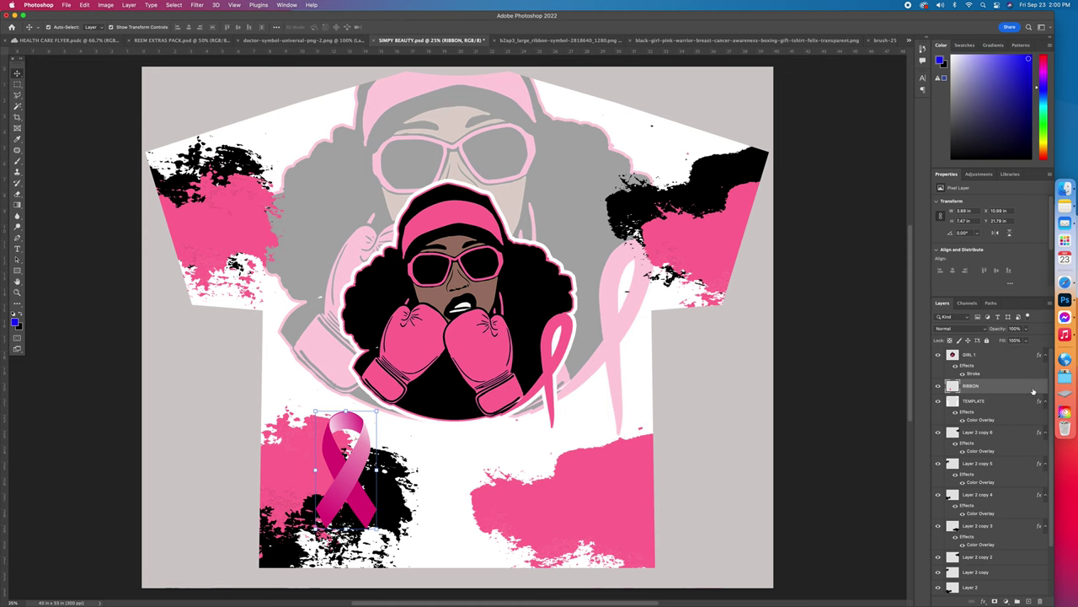
Step: Add a white Outer Glow with higher opacity and size to the ribbon and nudge it lower
double_click(1032, 390)
left_click(746, 497)
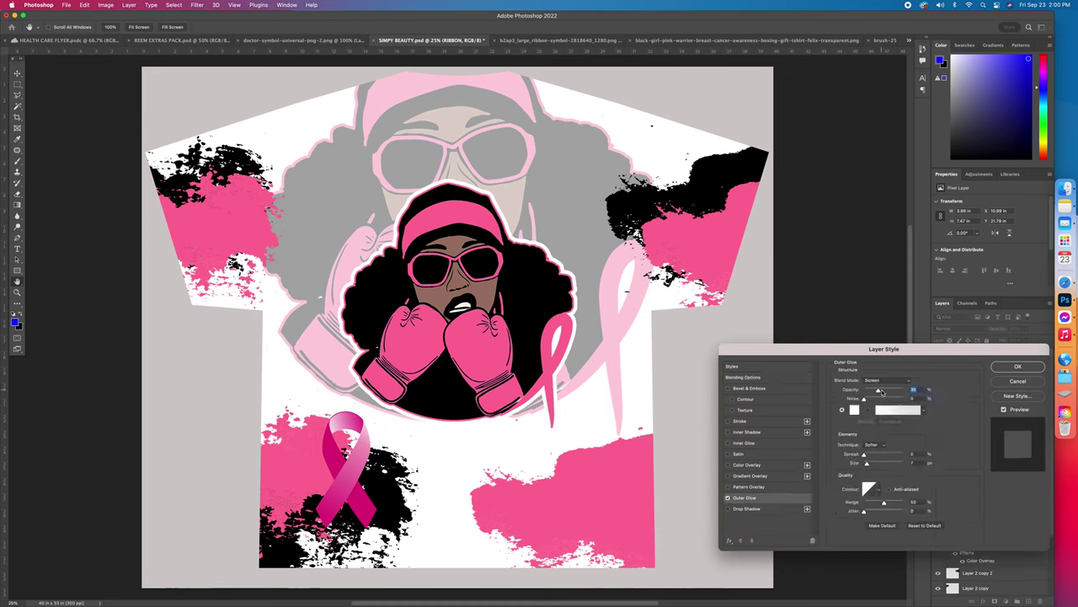
left_click_drag(882, 392, 904, 392)
left_click_drag(874, 457, 891, 464)
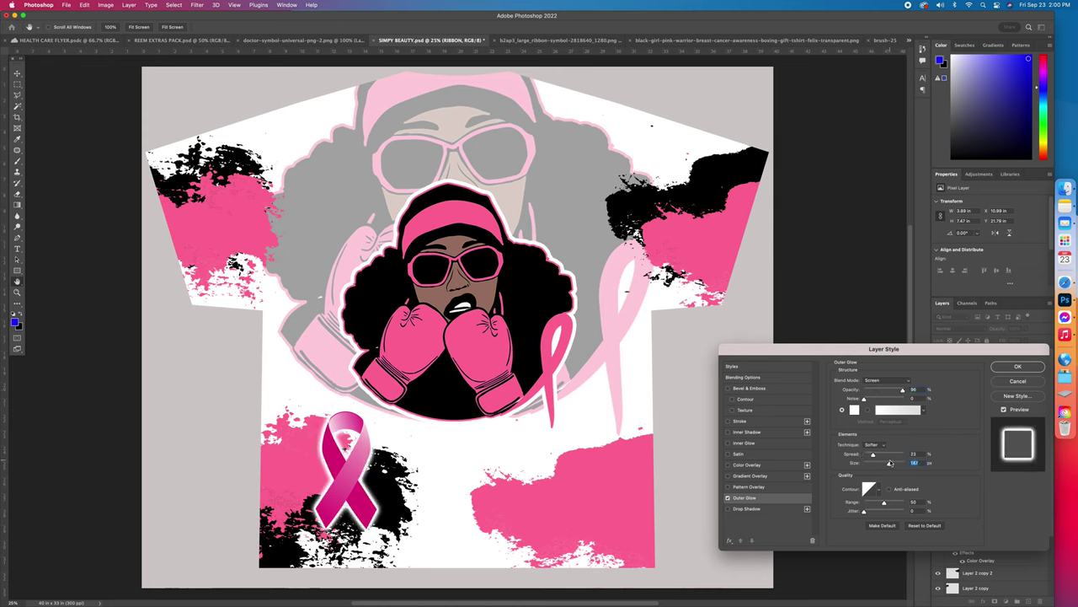
left_click(1017, 366)
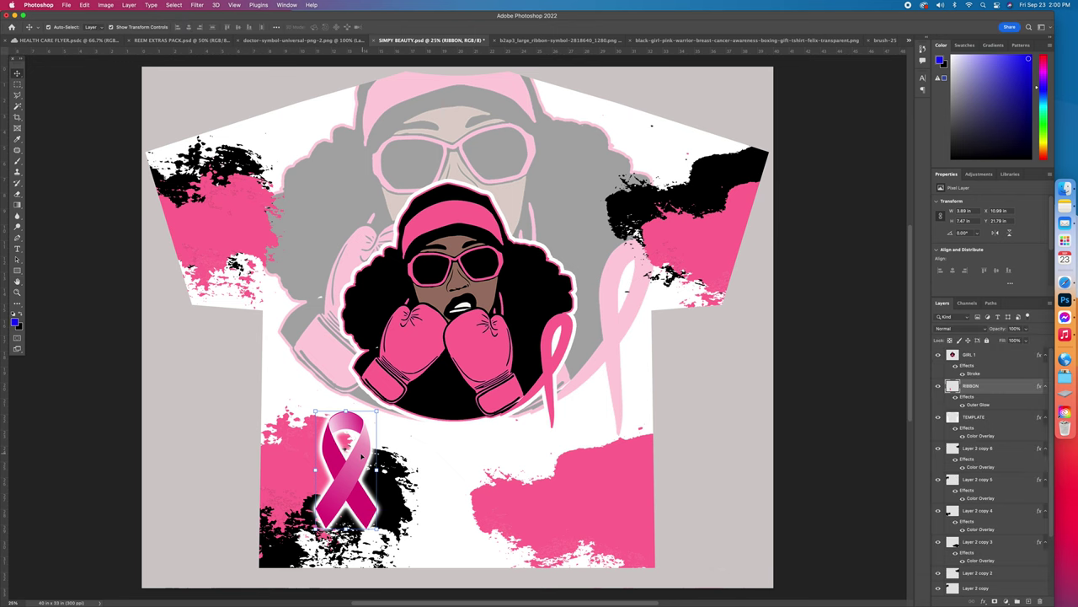
left_click_drag(371, 434, 378, 455)
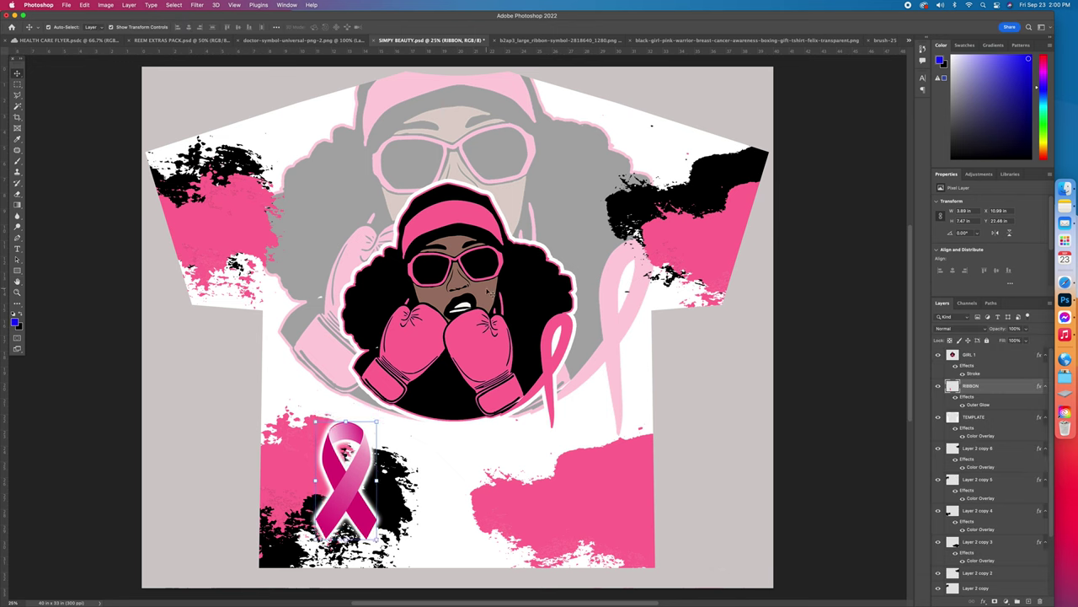
left_click(531, 299)
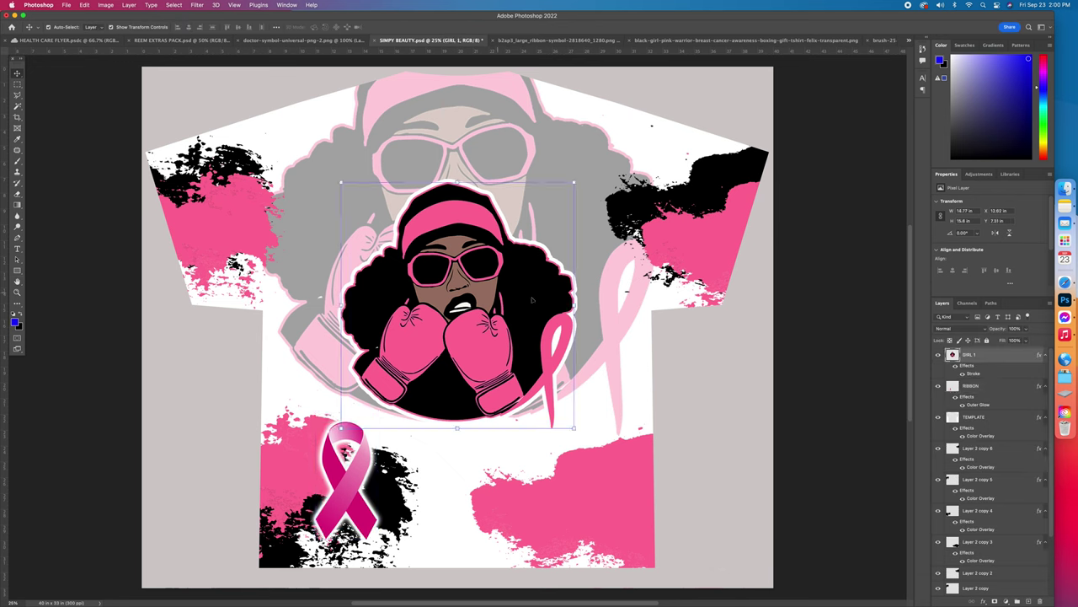
Step: Back in Safari, search the web for 'breast cancer survivor'
left_click(1047, 274)
left_click(430, 55)
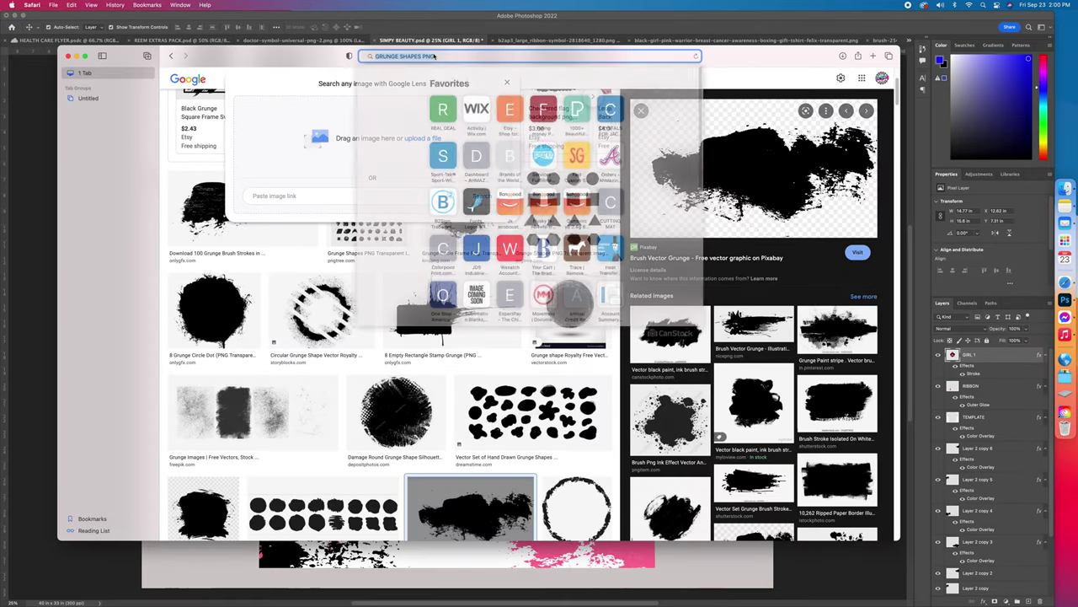
type("BREST CANCER")
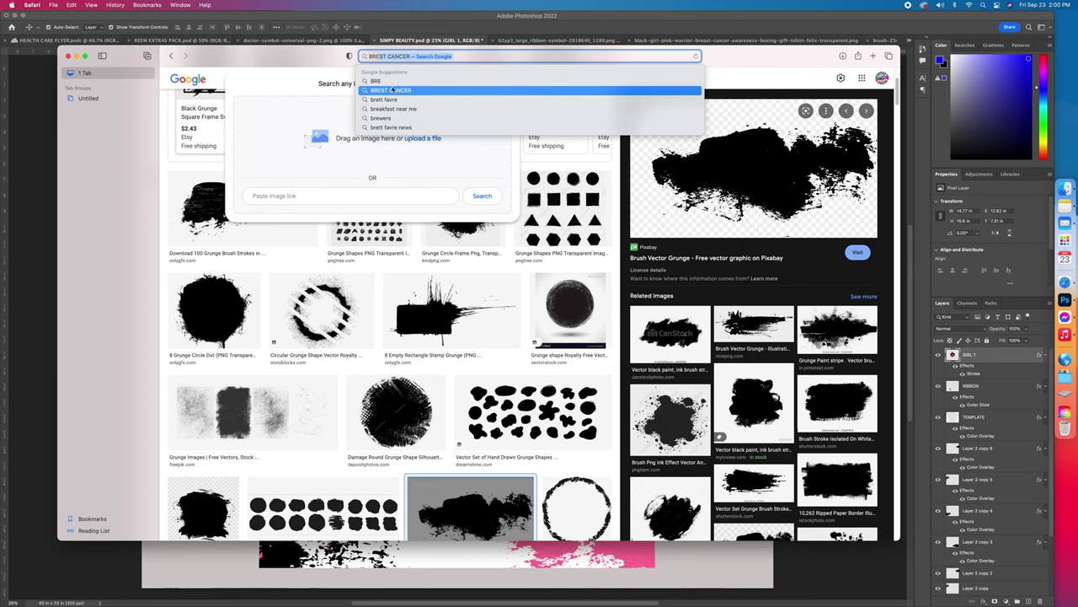
key("Down")
key("Return")
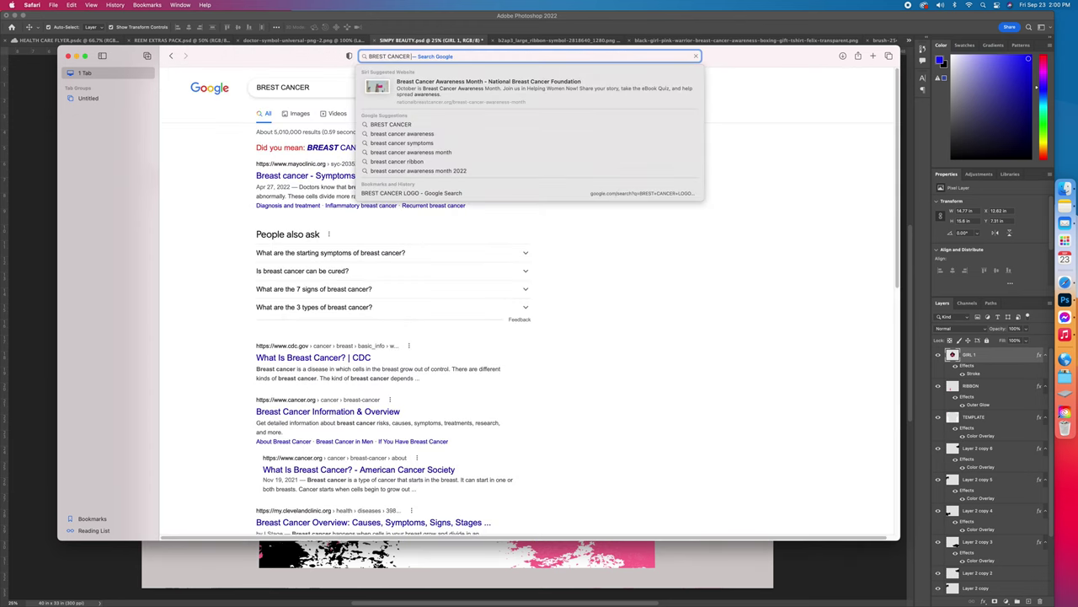
type("SUR")
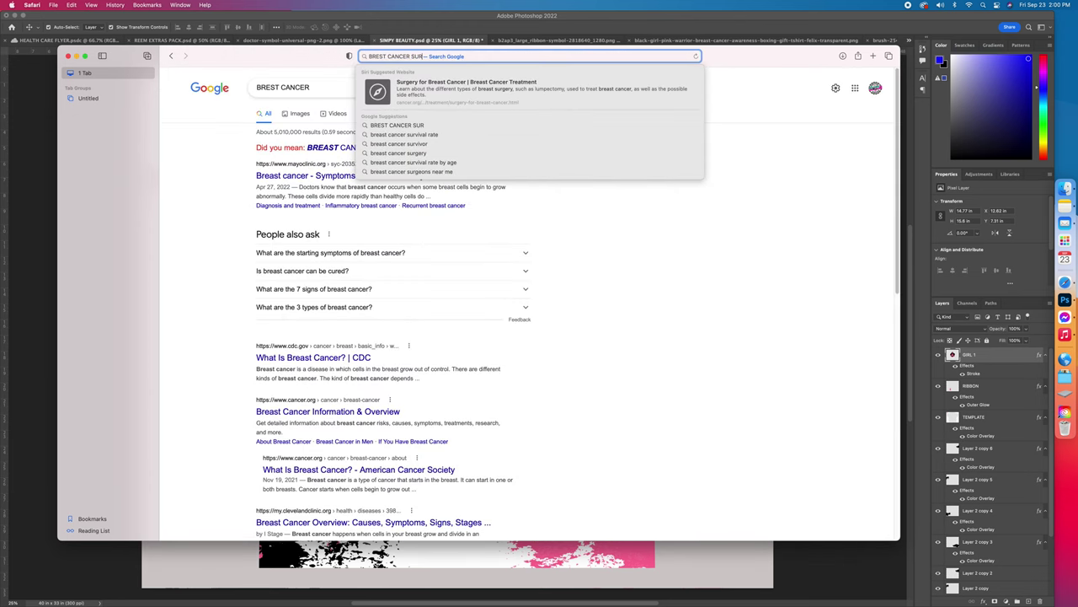
left_click(422, 143)
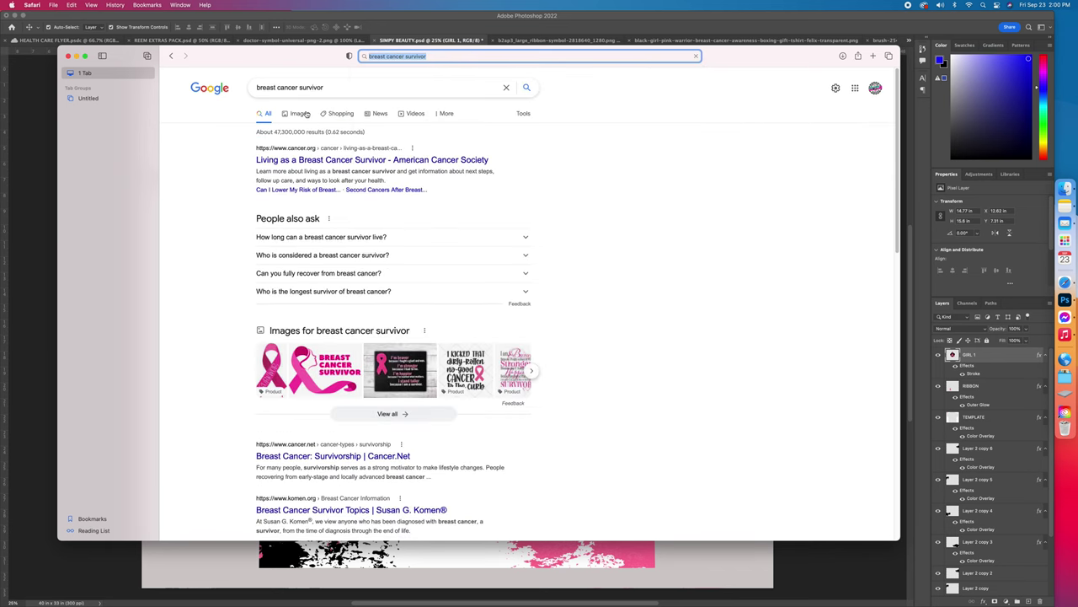
Step: Browse the 'breast cancer survivor' image results
left_click(300, 113)
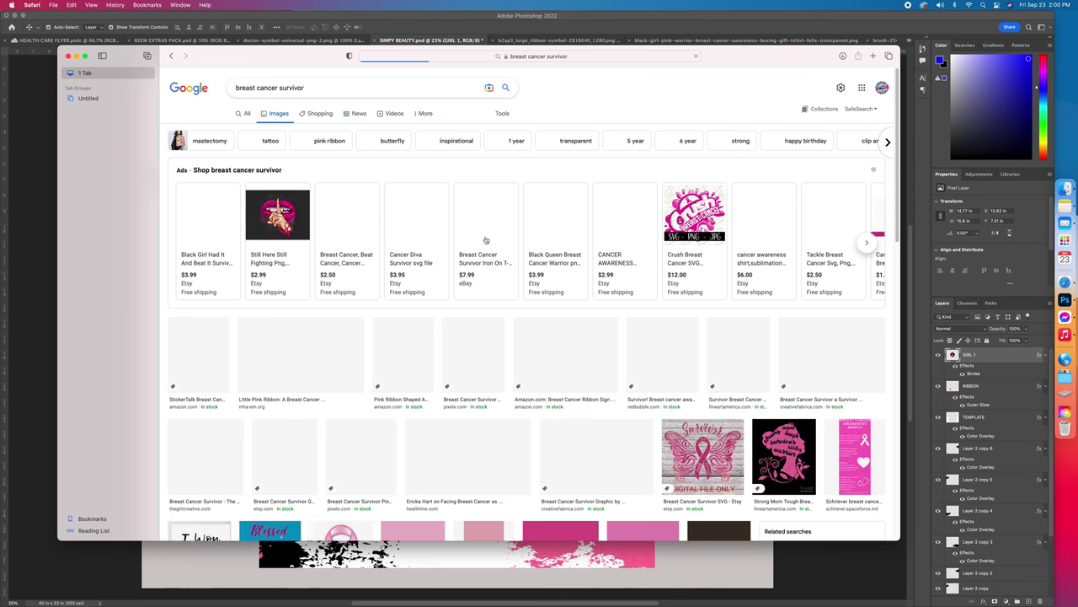
scroll(609, 313, "down", 10)
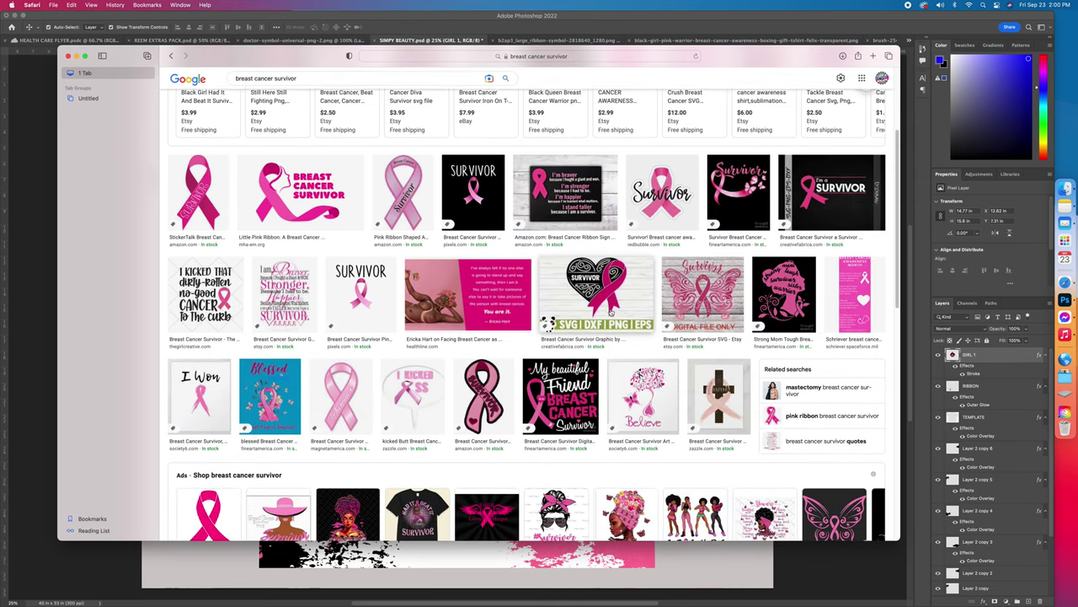
scroll(612, 310, "down", 3)
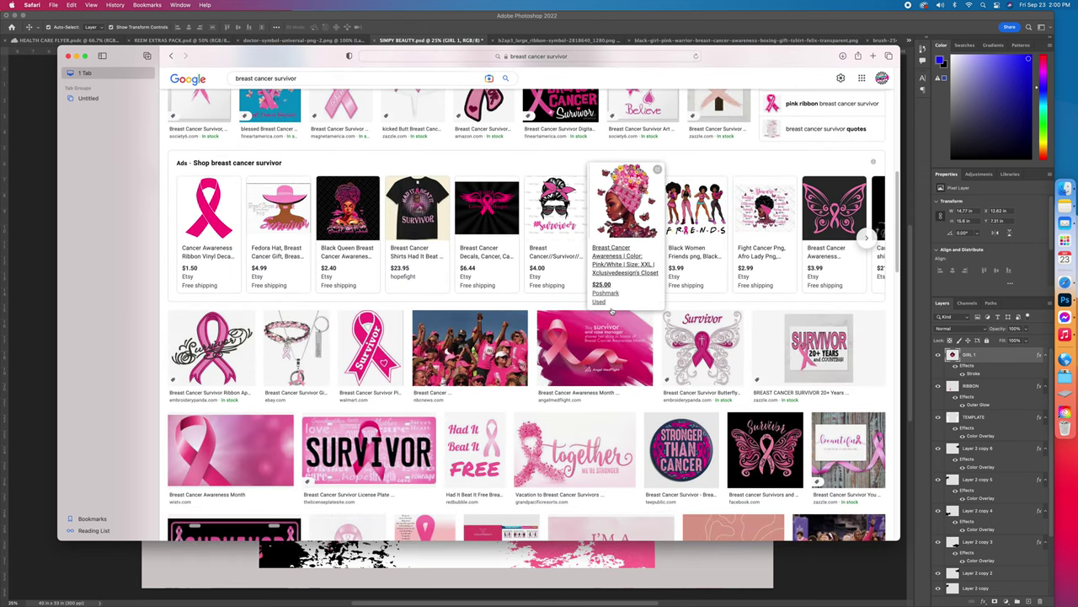
scroll(612, 311, "down", 10)
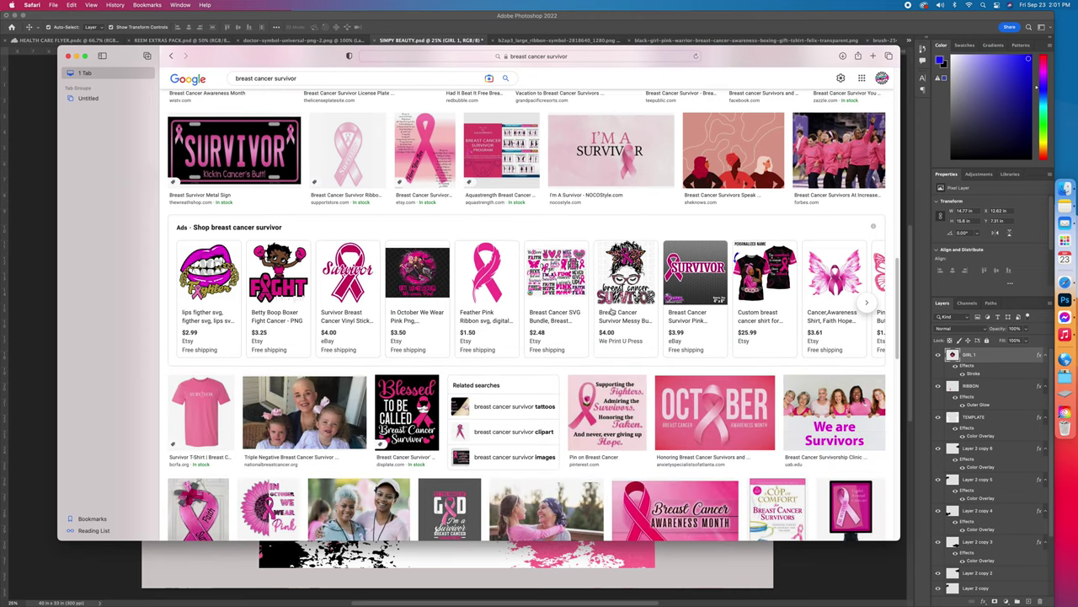
scroll(612, 311, "down", 15)
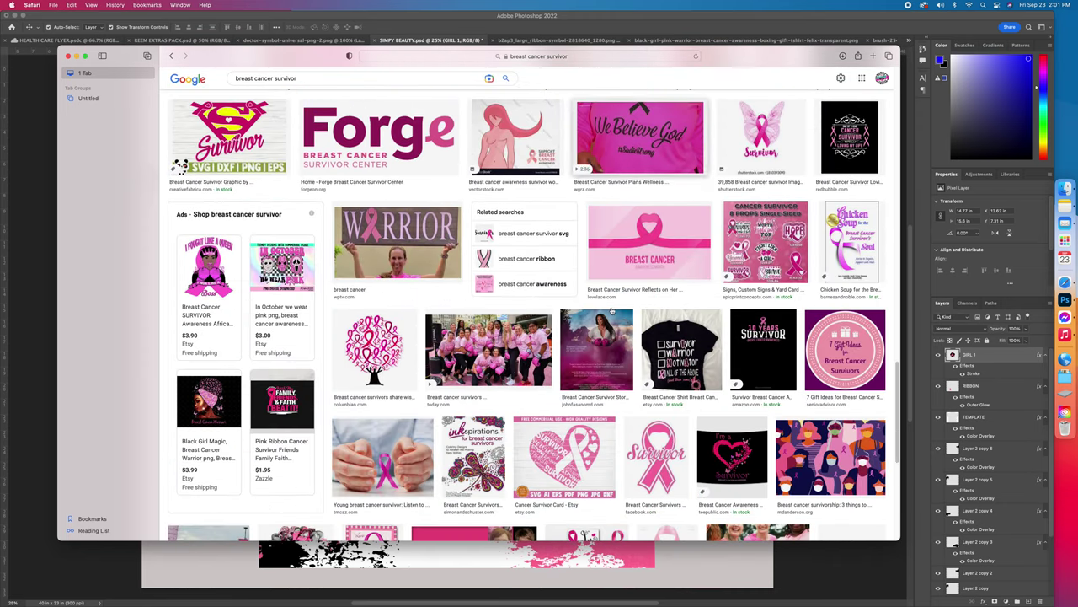
scroll(612, 311, "down", 8)
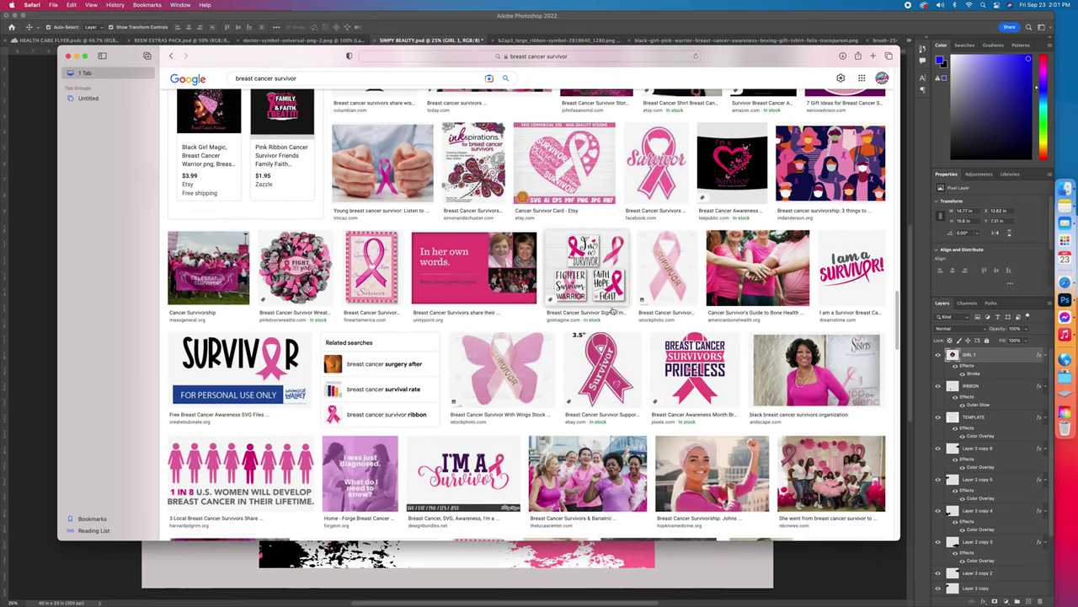
scroll(613, 311, "down", 8)
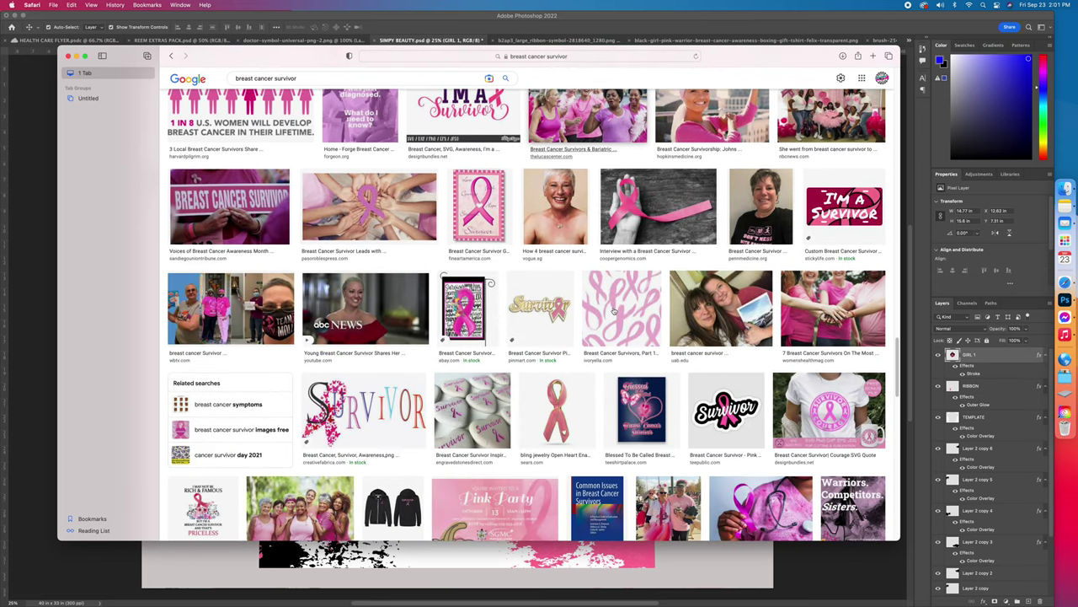
scroll(612, 311, "down", 10)
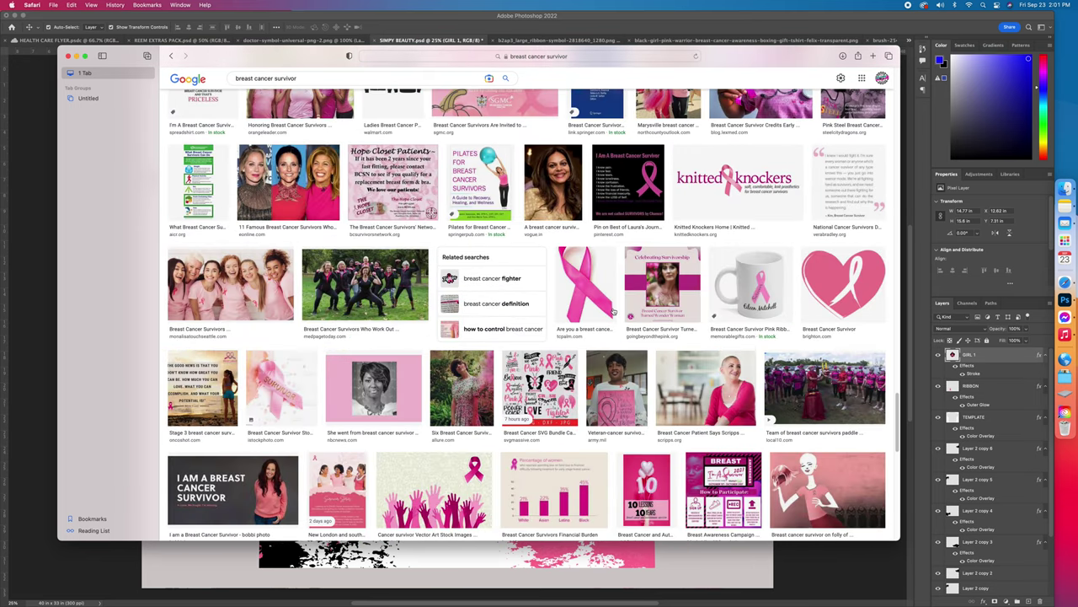
scroll(613, 310, "down", 5)
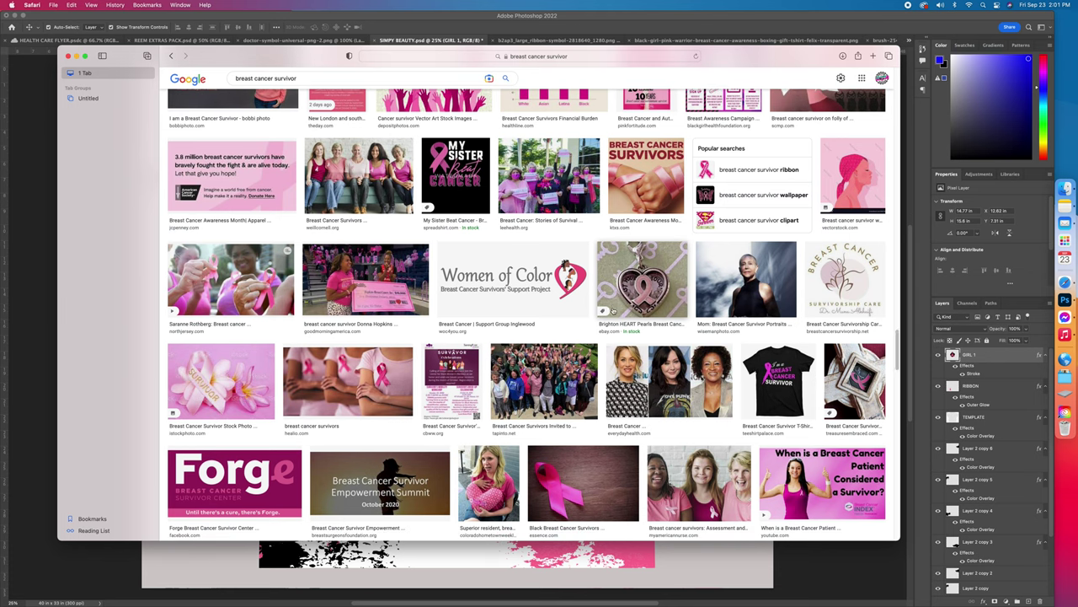
scroll(362, 173, "up", 20)
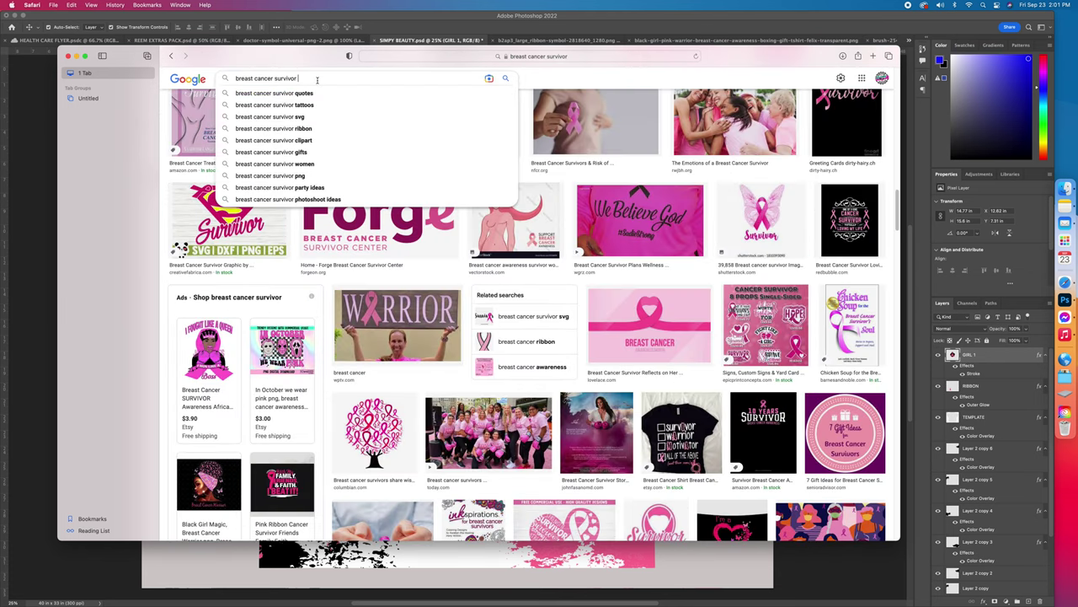
Step: Run the 'breast cancer survivor LOGO' search and preview the winged pink ribbon logo
type("OGO")
key("Return")
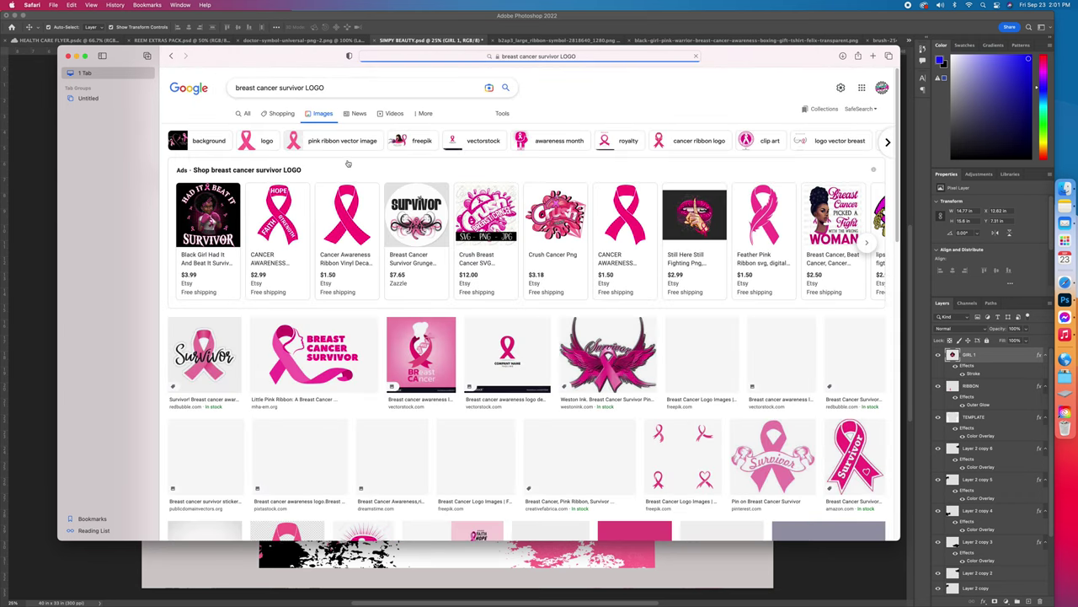
scroll(511, 214, "down", 2)
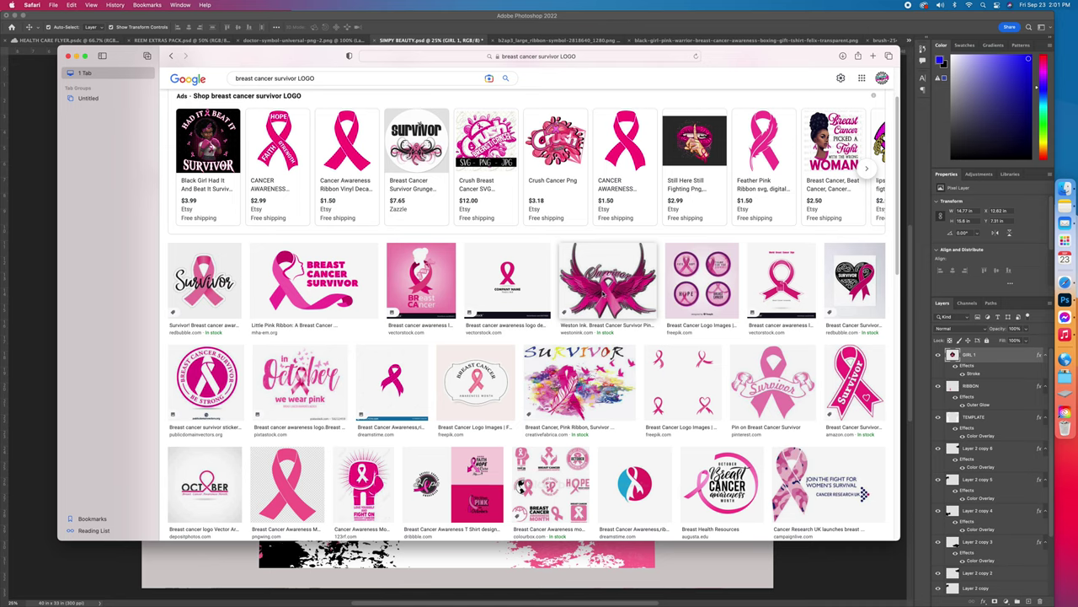
left_click(608, 282)
Step: Scroll further and open the Superman-style SURVIVOR logo in Photoshop as survivor.jpg
scroll(655, 321, "down", 3)
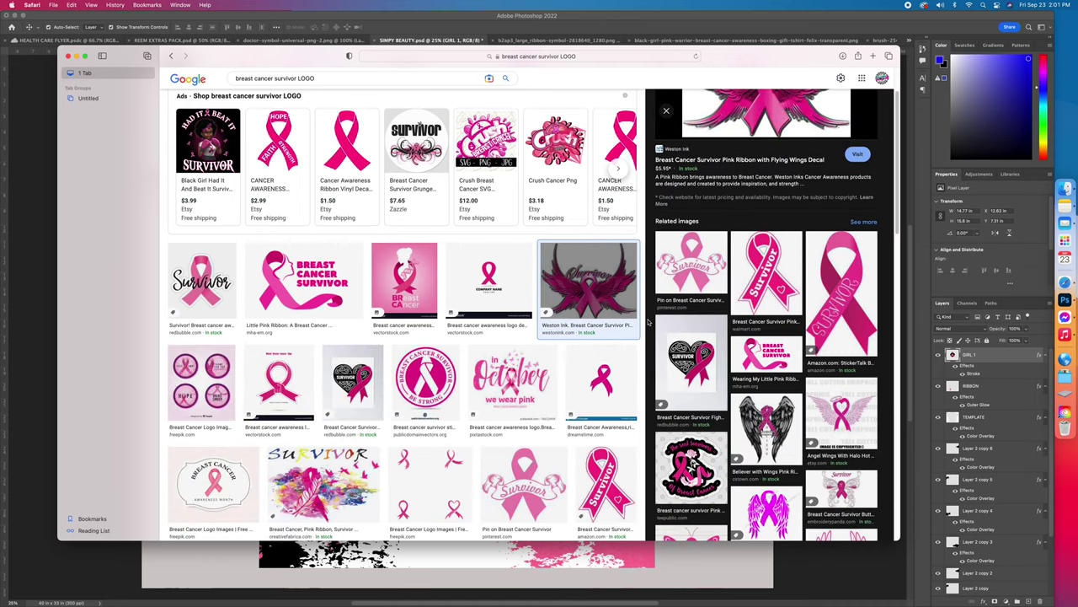
scroll(569, 314, "down", 3)
scroll(569, 314, "down", 5)
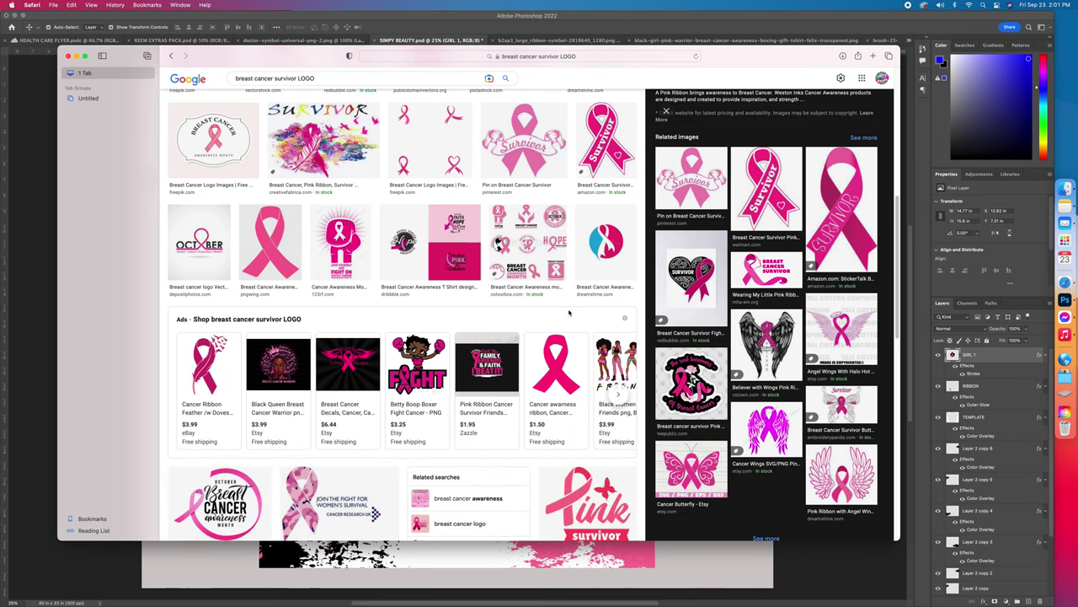
scroll(570, 314, "down", 2)
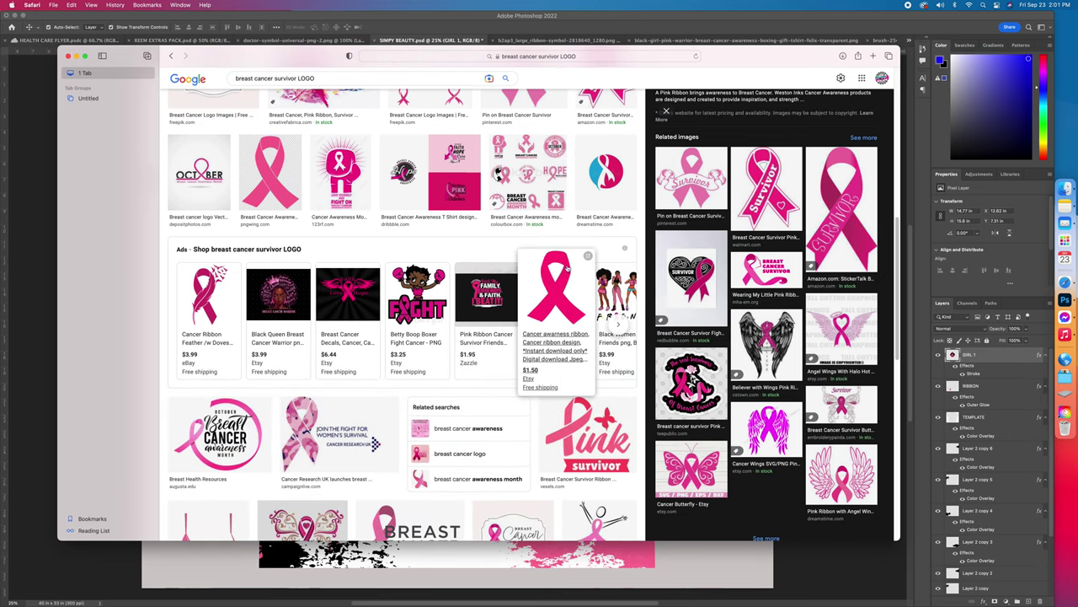
left_click_drag(332, 59, 344, 109)
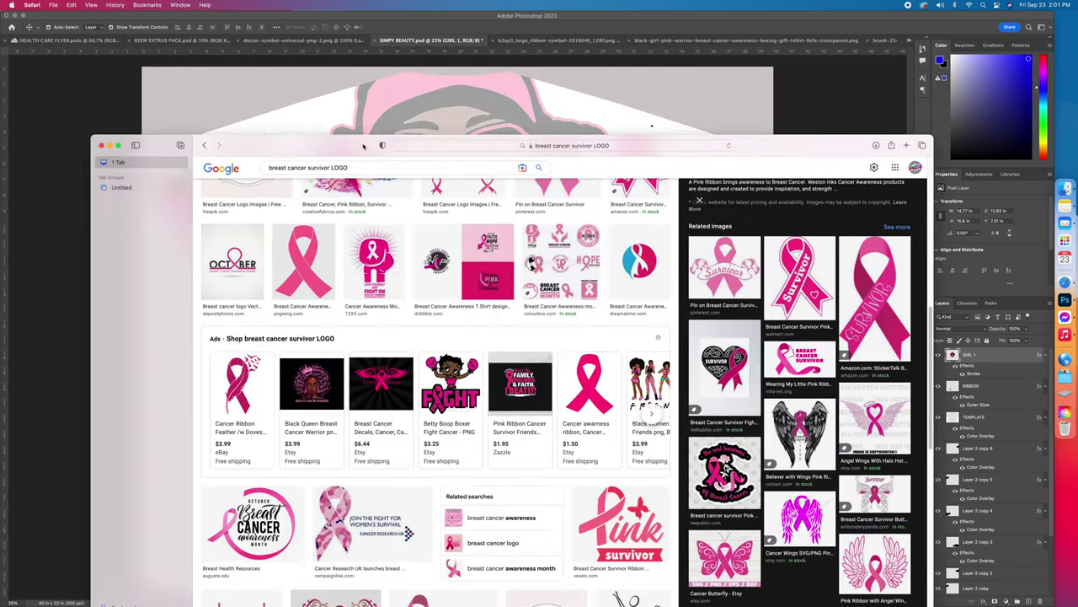
left_click_drag(364, 146, 353, 23)
scroll(410, 292, "down", 8)
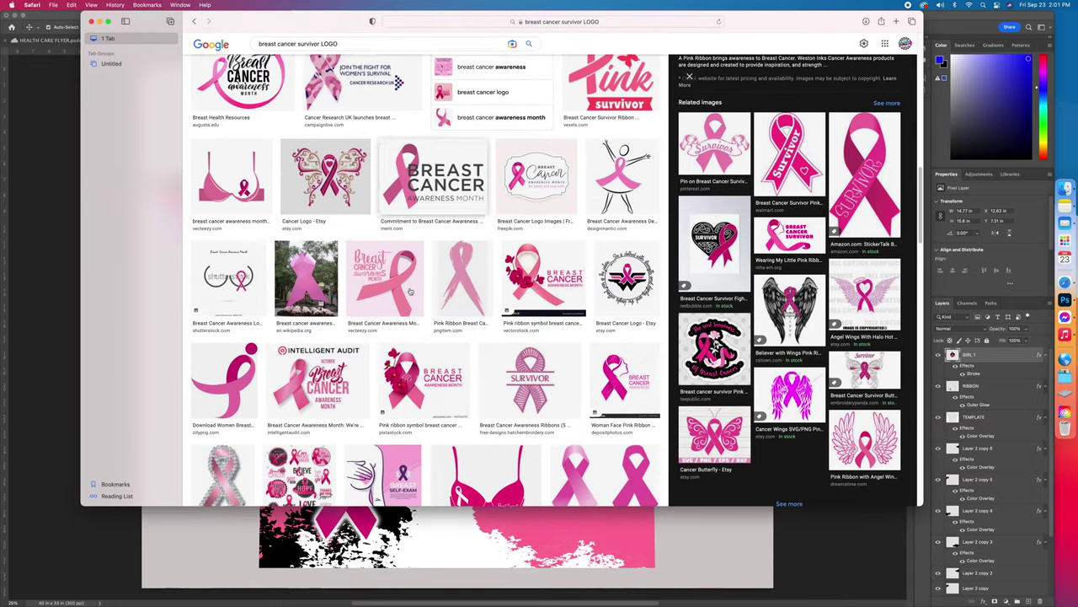
scroll(410, 291, "down", 3)
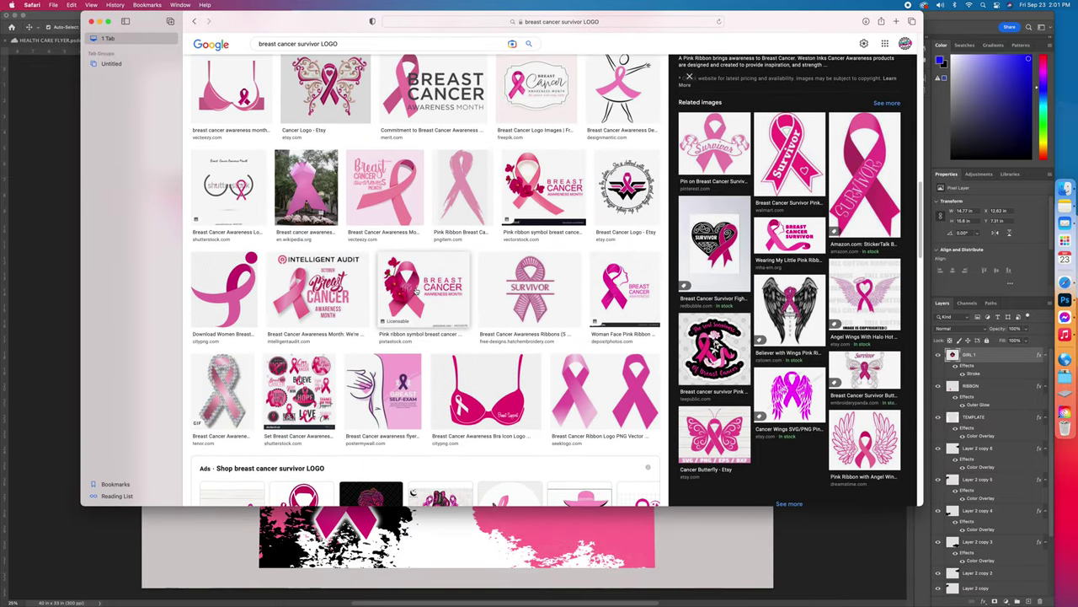
scroll(415, 291, "down", 8)
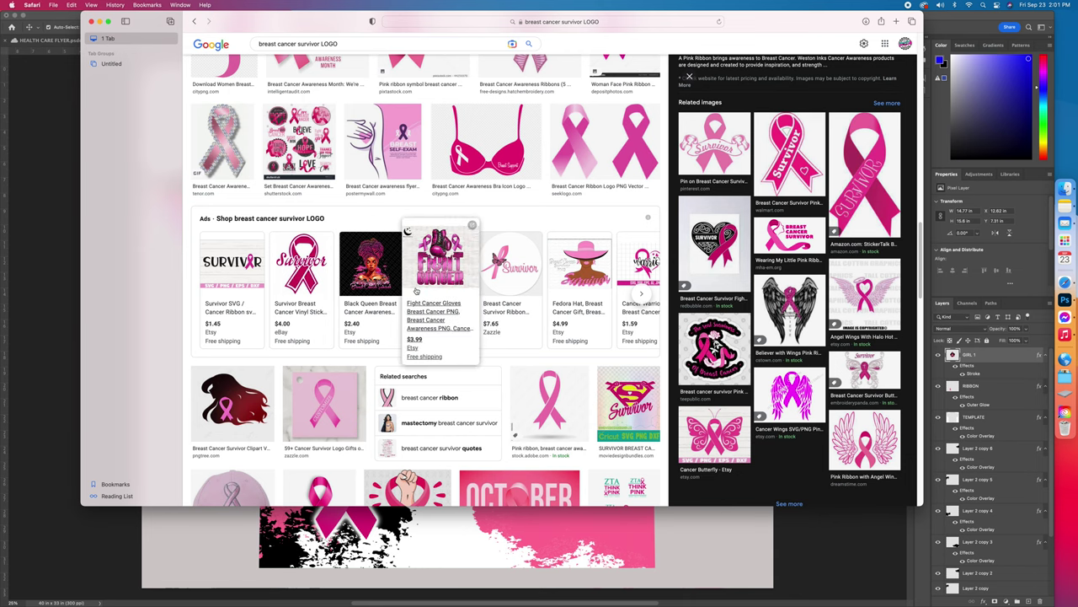
scroll(455, 320, "down", 10)
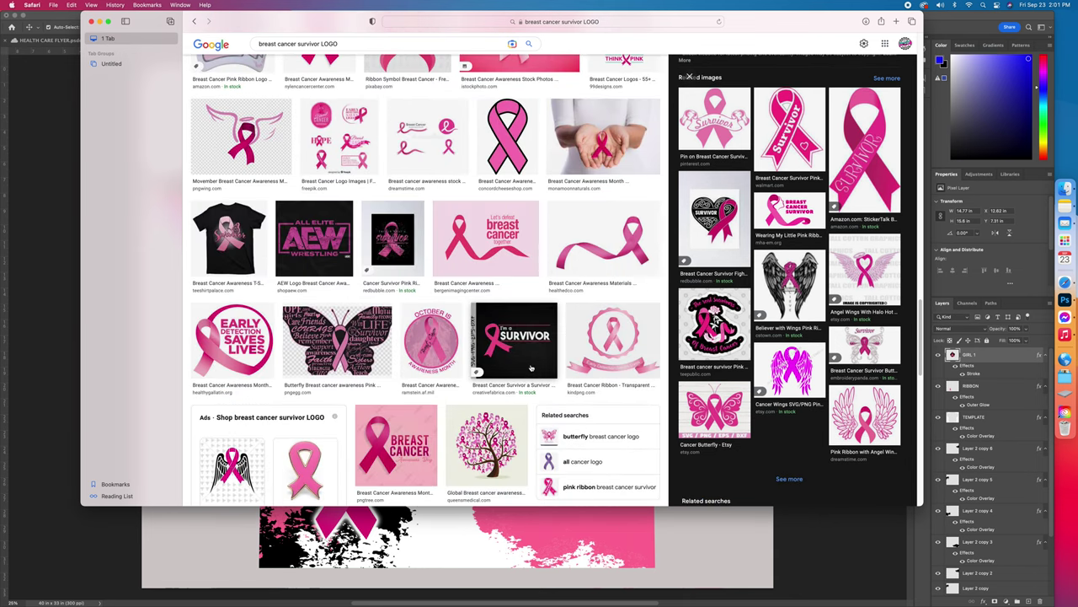
scroll(531, 367, "down", 15)
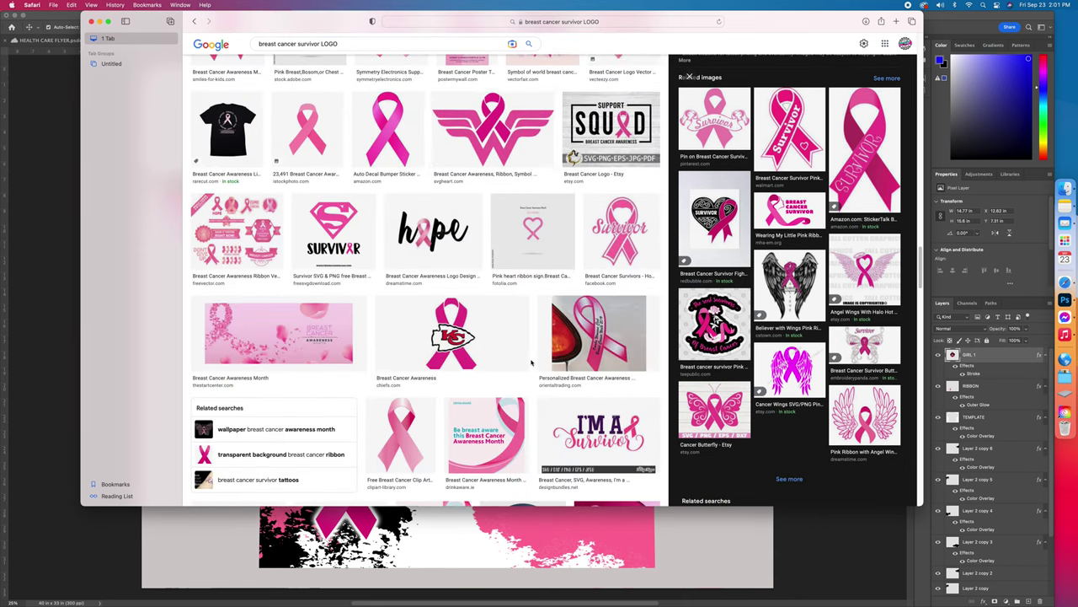
left_click(337, 226)
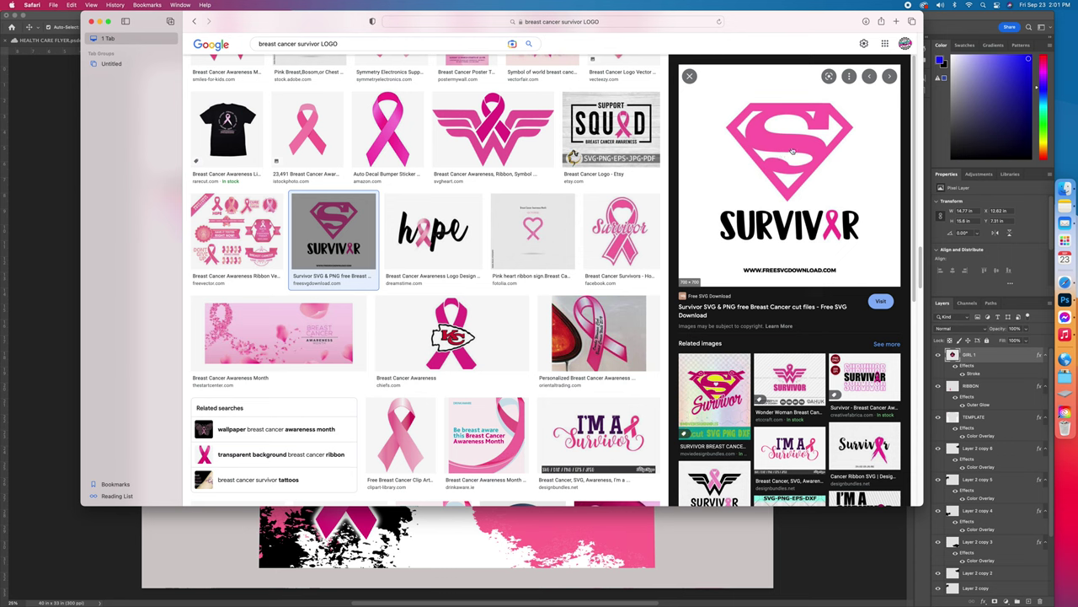
left_click_drag(773, 145, 1060, 302)
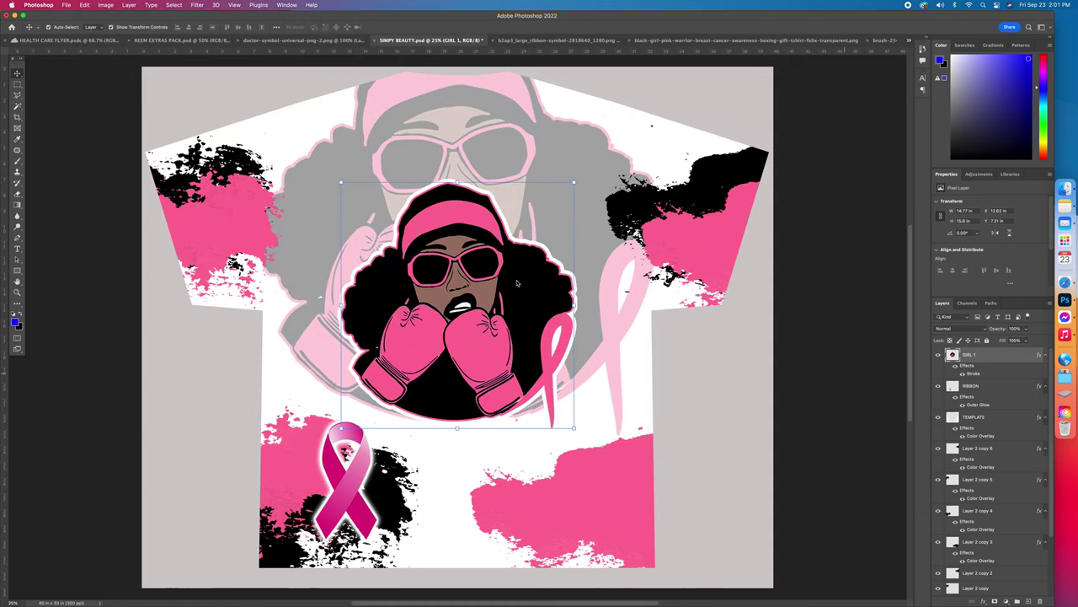
Step: Open the stacked SURVIVOR awareness graphic in Photoshop as another document
left_click(1065, 282)
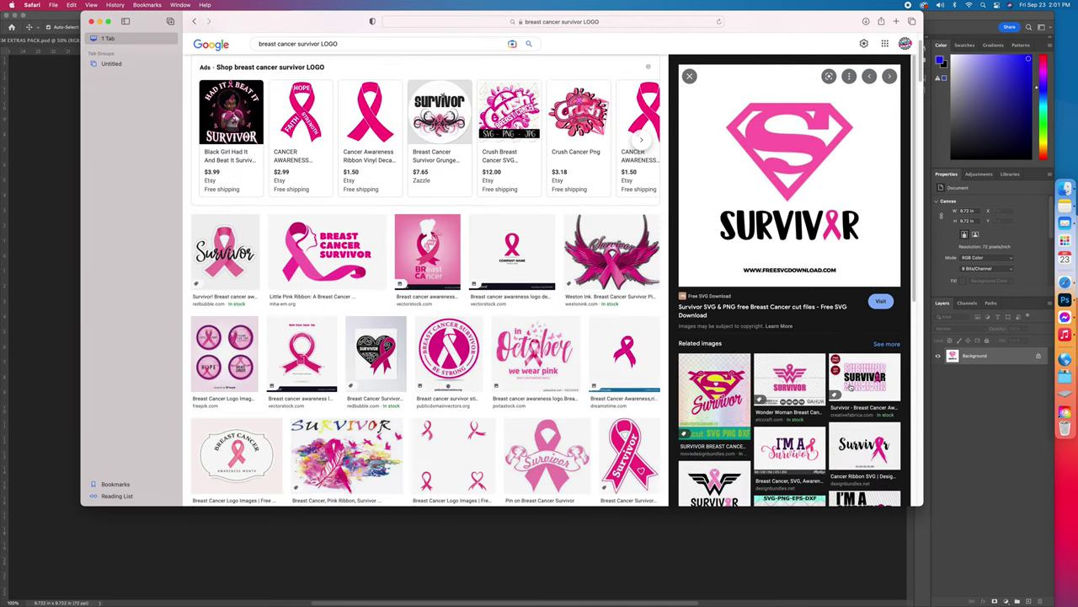
left_click(868, 379)
left_click_drag(790, 152, 1055, 300)
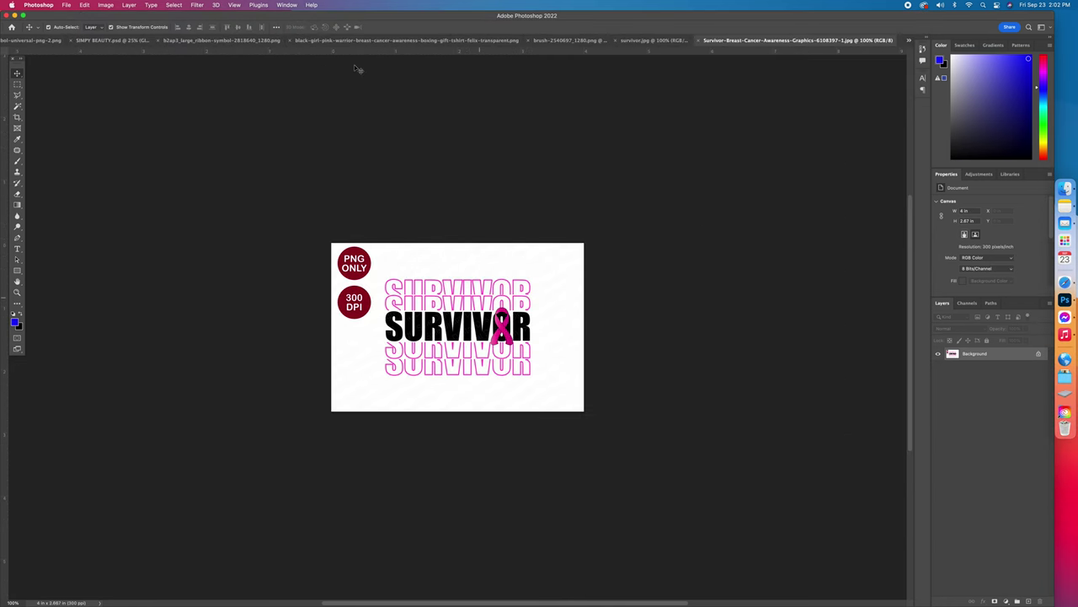
Step: Drop the stacked SURVIVOR graphic into SIMPY BEAUTY.psd below the boxing girl, slightly enlarged
left_click(107, 41)
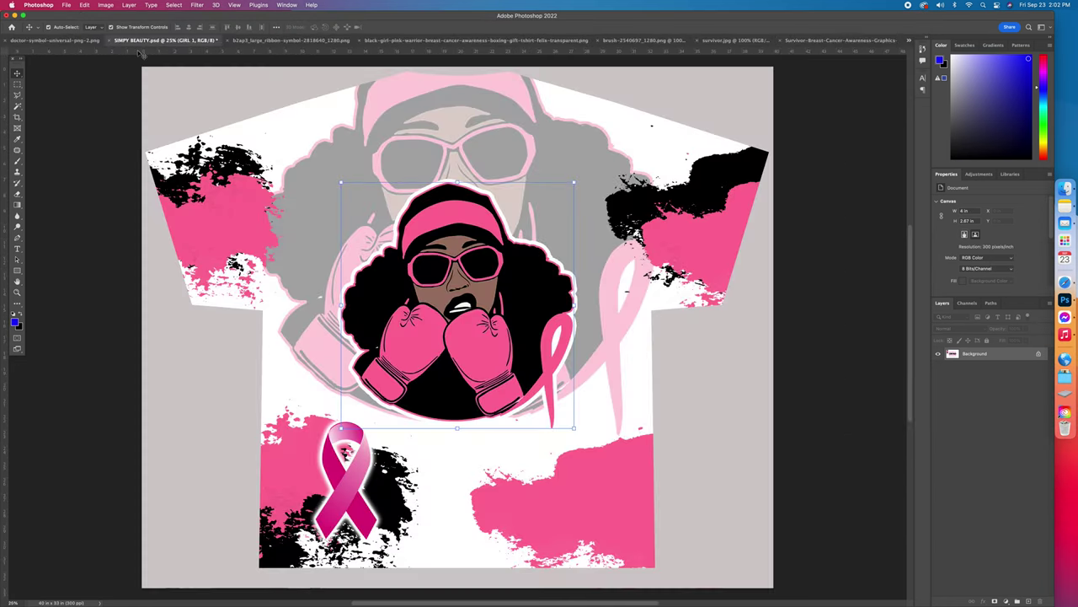
left_click_drag(494, 465, 491, 291)
left_click_drag(550, 364, 505, 415)
left_click_drag(472, 322, 526, 294)
left_click(426, 28)
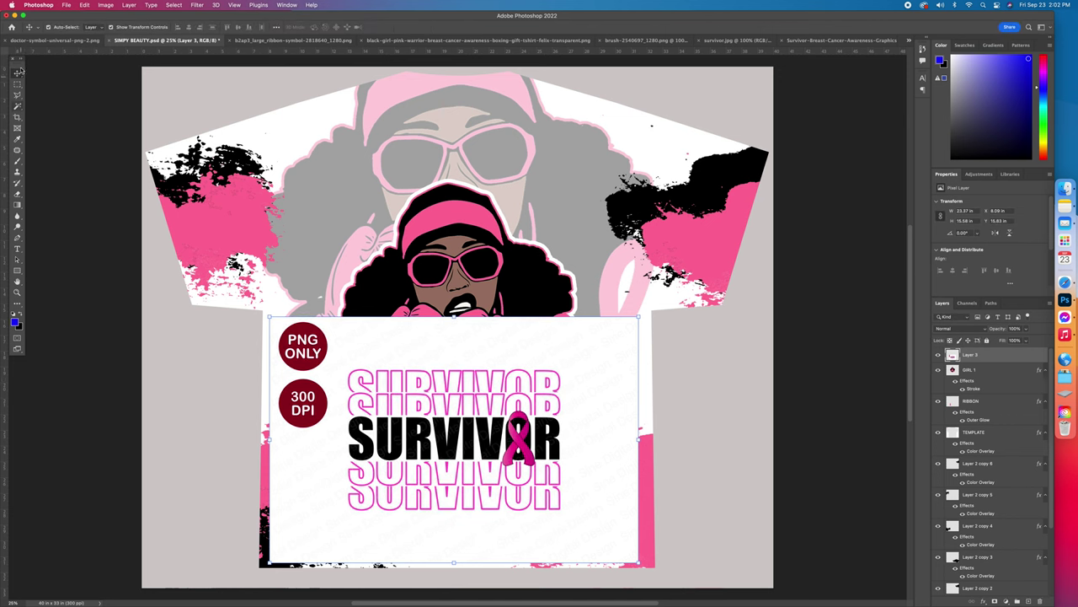
Step: Remove the graphic's white background with the Magic Wand and Delete, then deselect
left_click(18, 107)
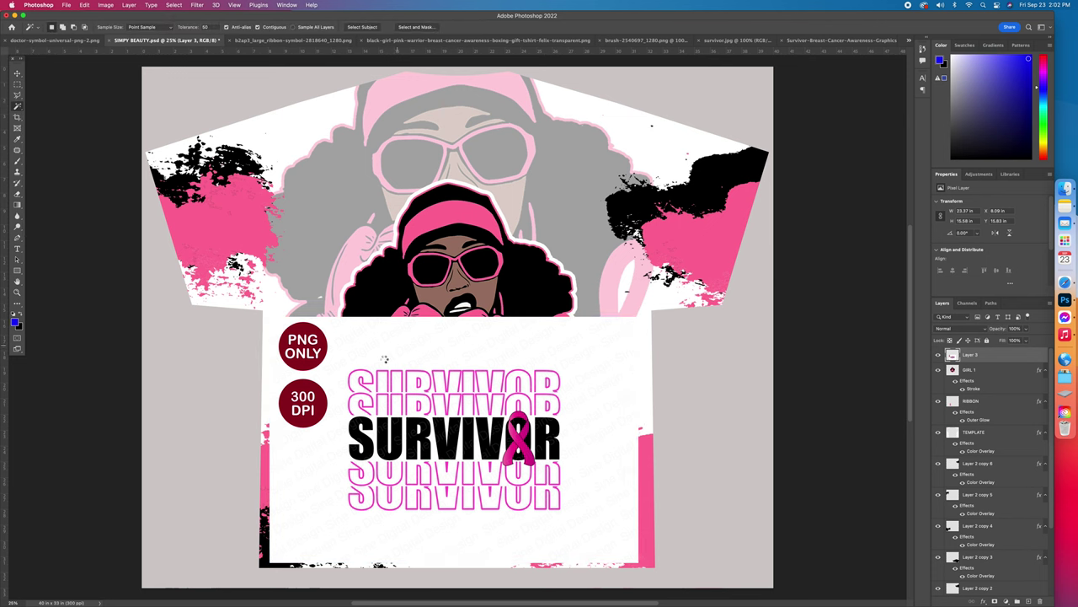
left_click(342, 379)
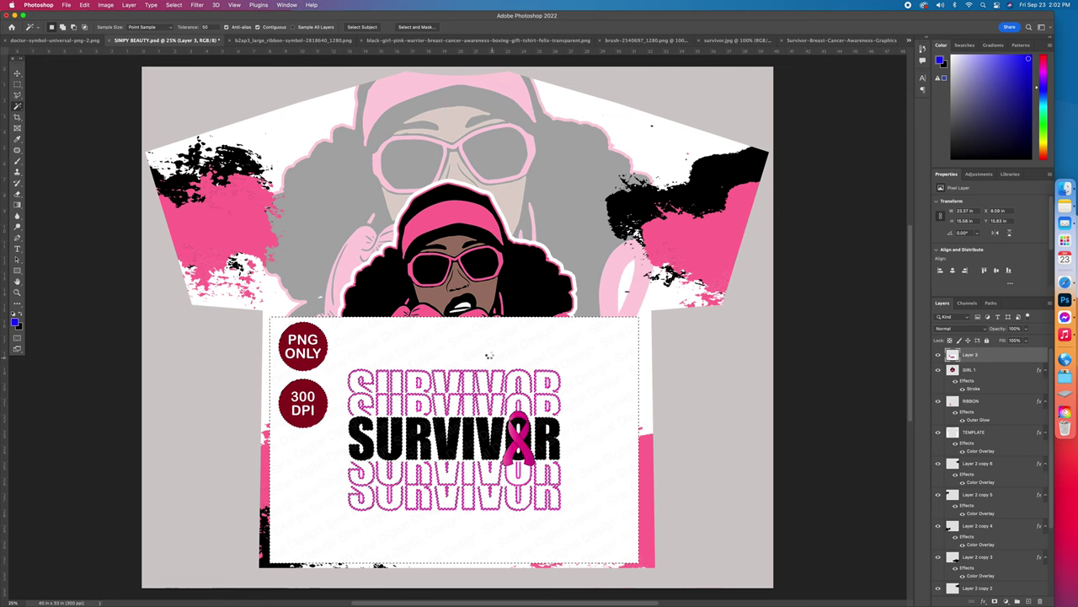
key("Delete")
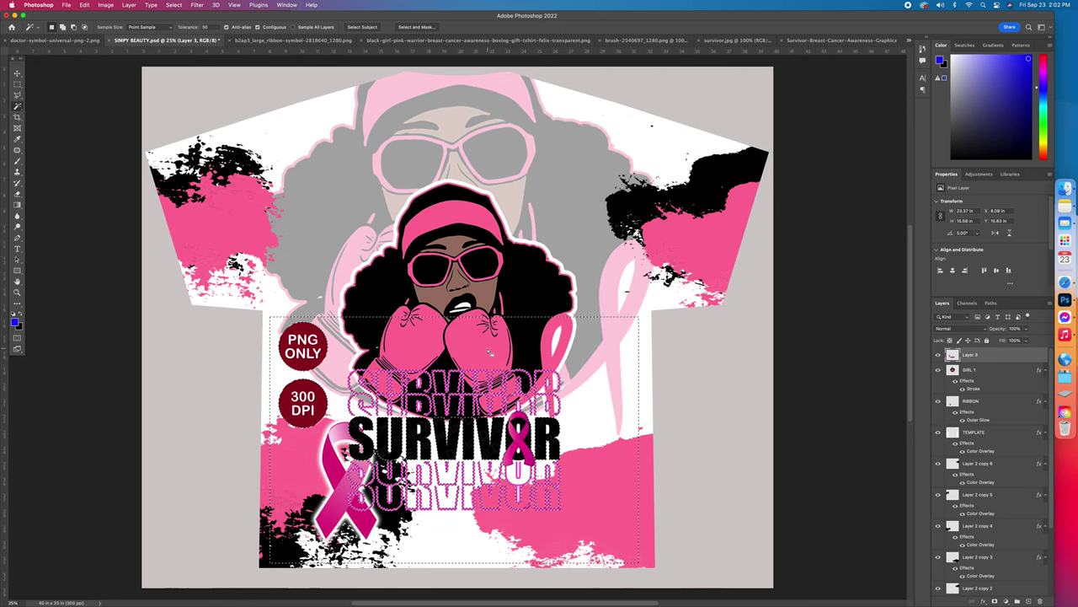
key("ctrl+d")
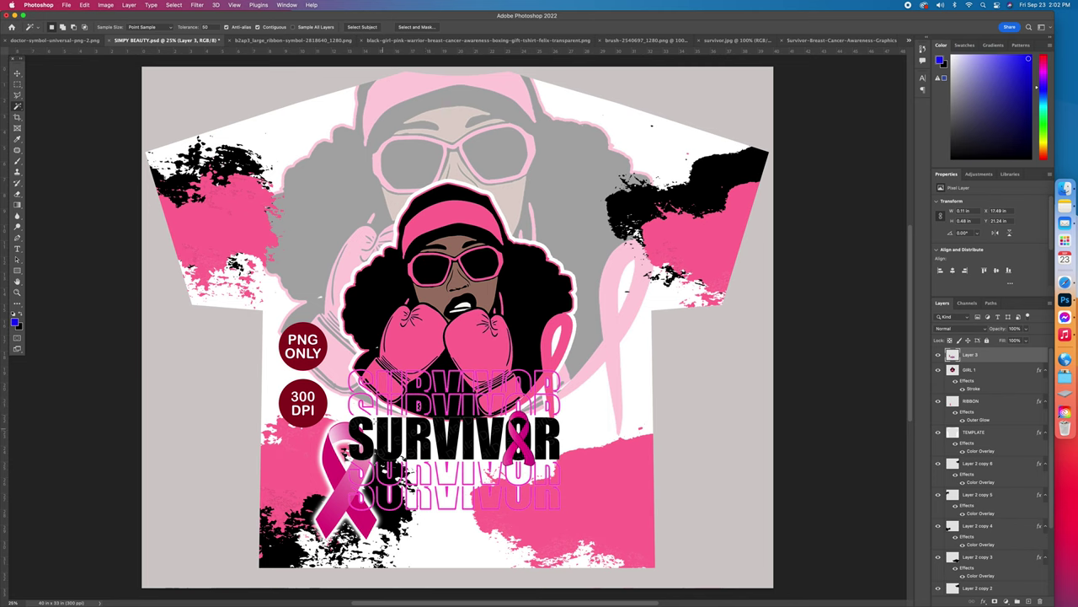
Step: Erase the PNG ONLY and 300 DPI badges using a rectangular marquee selection and Delete
left_click(17, 87)
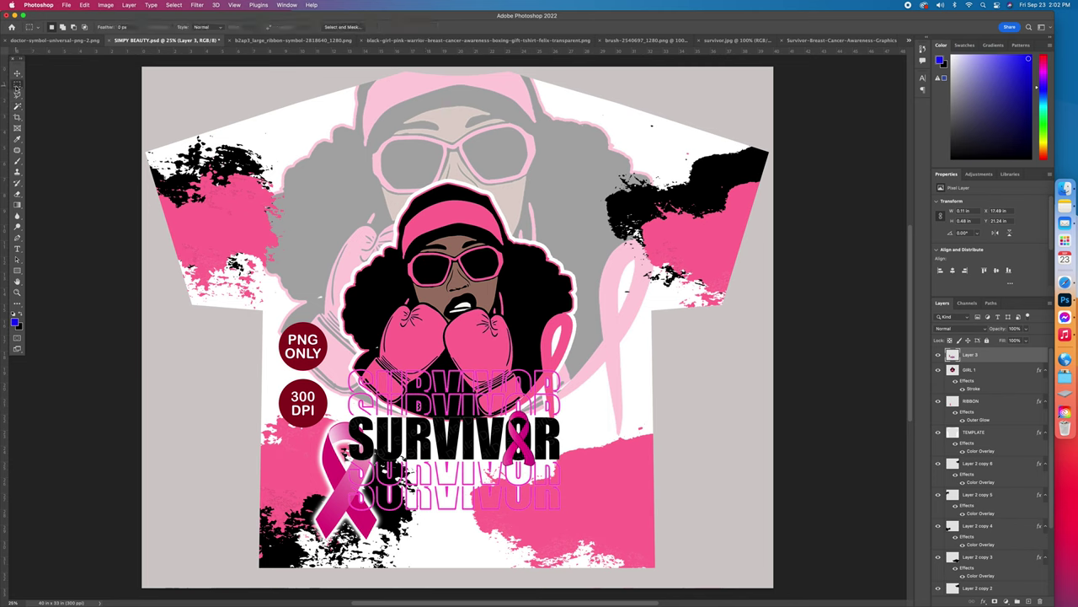
left_click(17, 87)
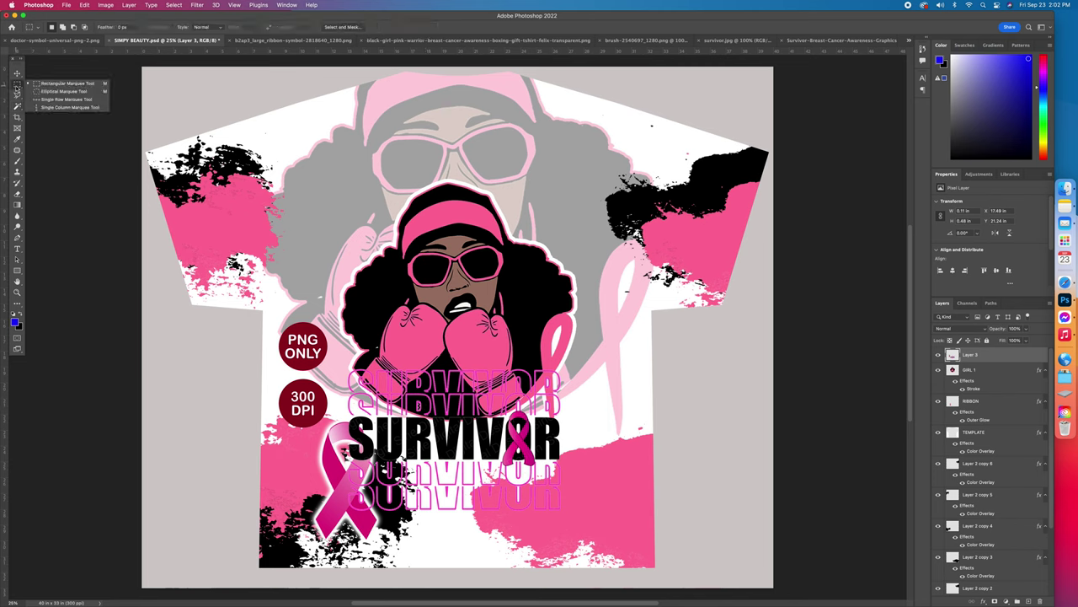
left_click(73, 85)
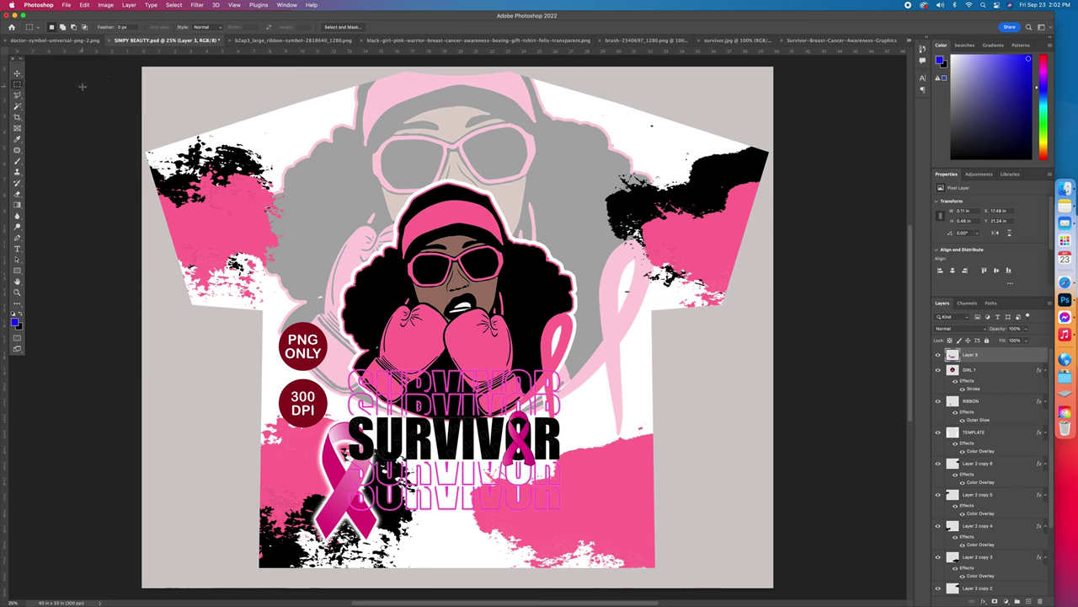
left_click_drag(141, 96, 346, 533)
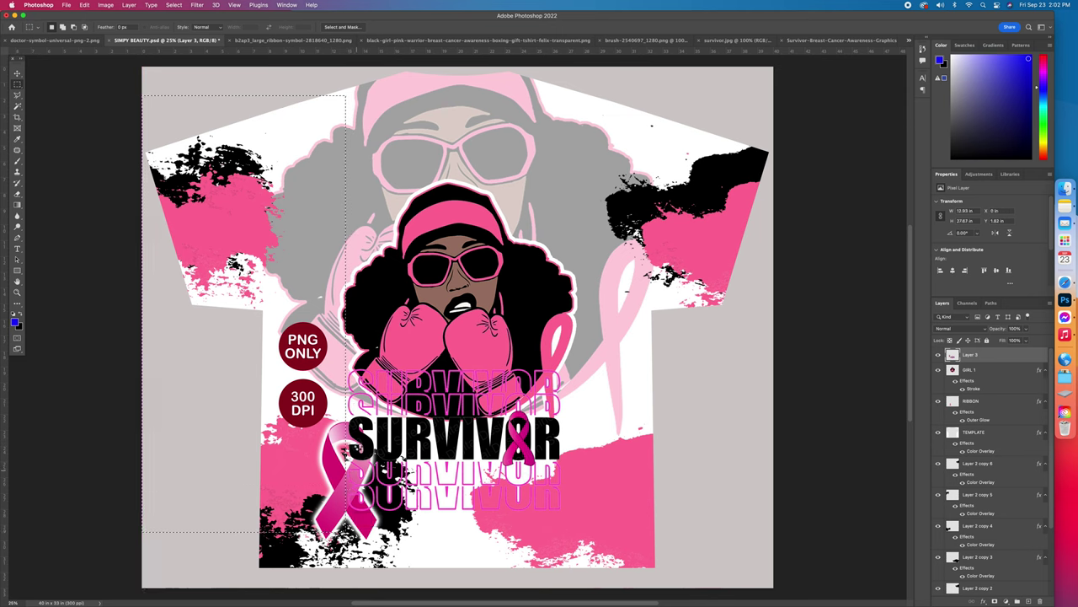
key("Delete")
key("ctrl+d")
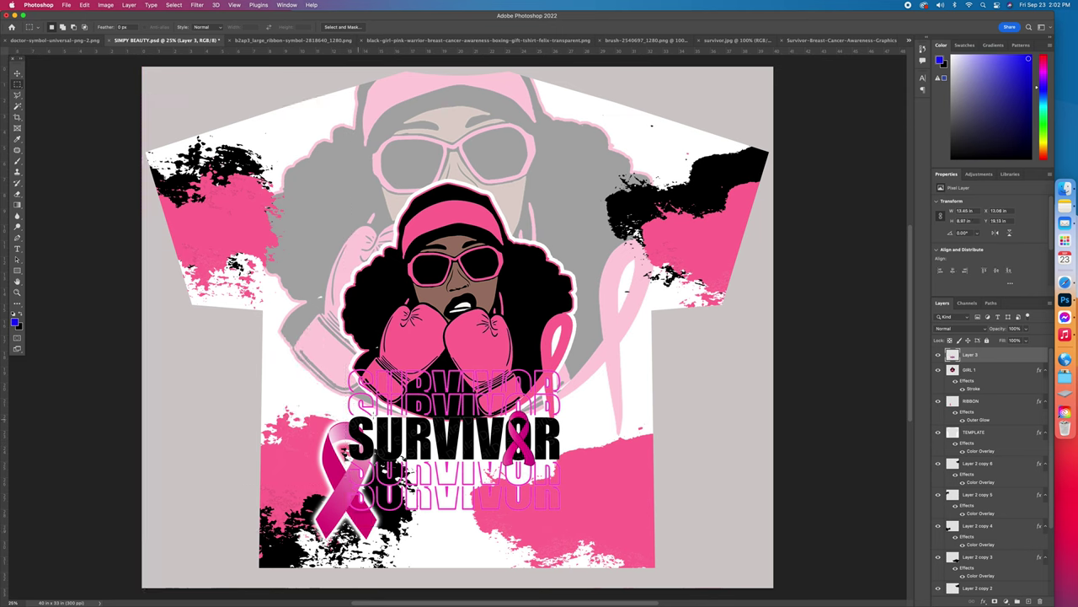
left_click(17, 73)
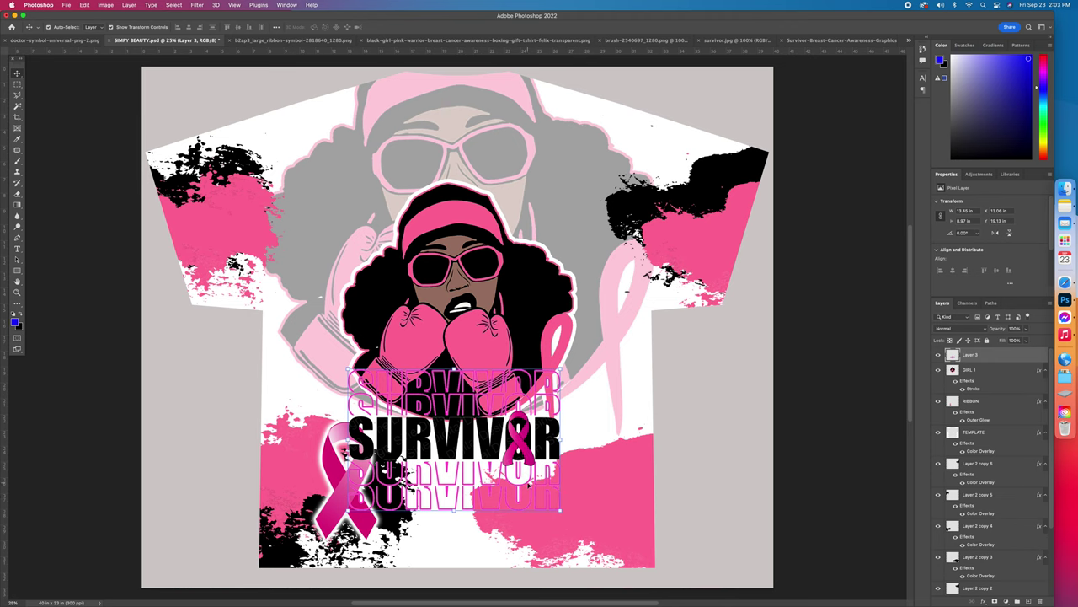
Step: Nudge the SURVIVOR logo left with Shift+Left while transform controls are hidden
left_click(110, 27)
key("shift+Left")
key("shift+Left")
key("shift+Left")
key("shift+Left")
key("shift+Left")
key("shift+Left")
key("shift+Left")
key("shift+Left")
key("shift+Left")
key("shift+Left")
key("shift+Left")
key("shift+Left")
key("shift+Left")
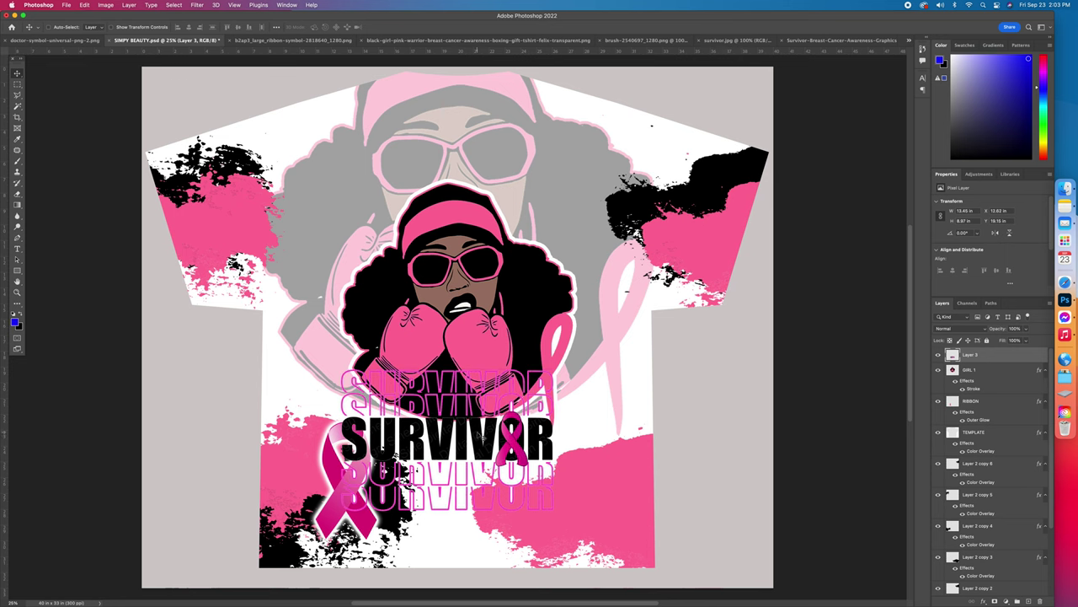
left_click(111, 28)
Step: Auto-select the splatters, boxing girl and ribbon in turn, then open the SURVIVOR logo's Layer Style
left_click(684, 216)
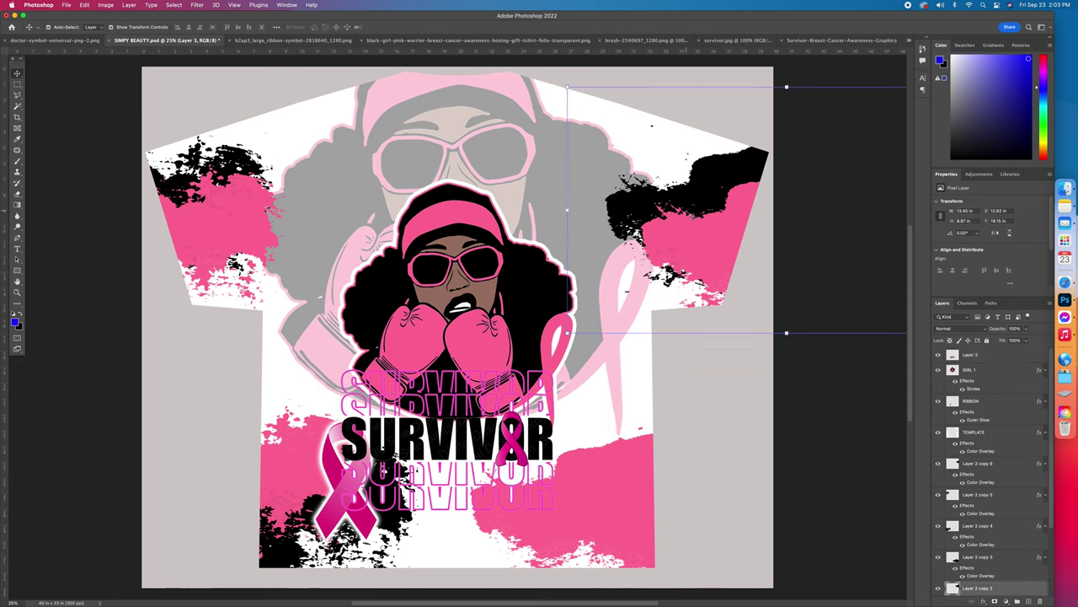
left_click(600, 469)
left_click(529, 439)
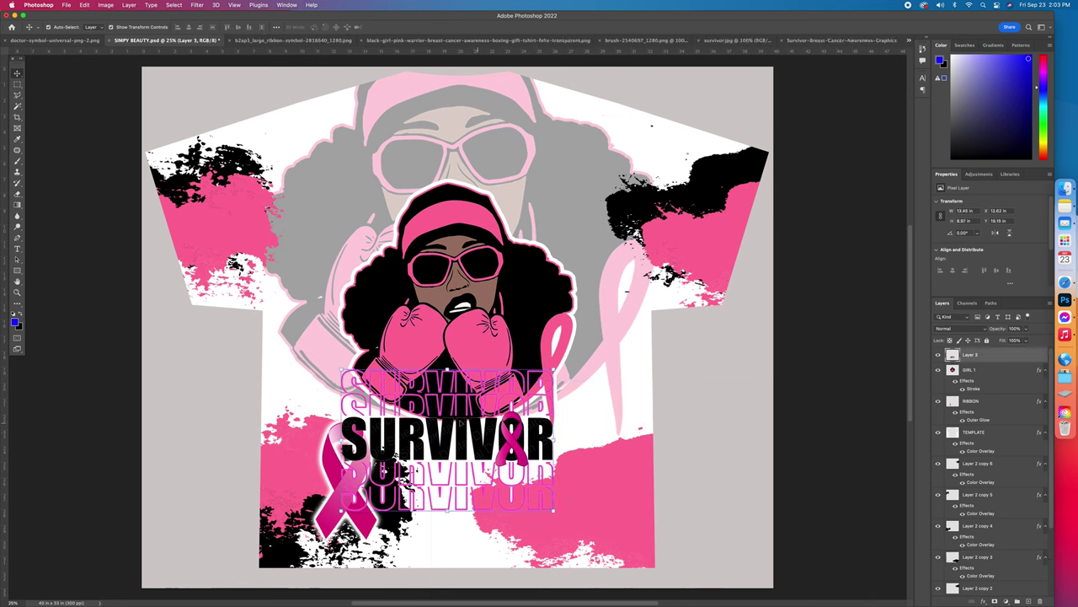
left_click(457, 315)
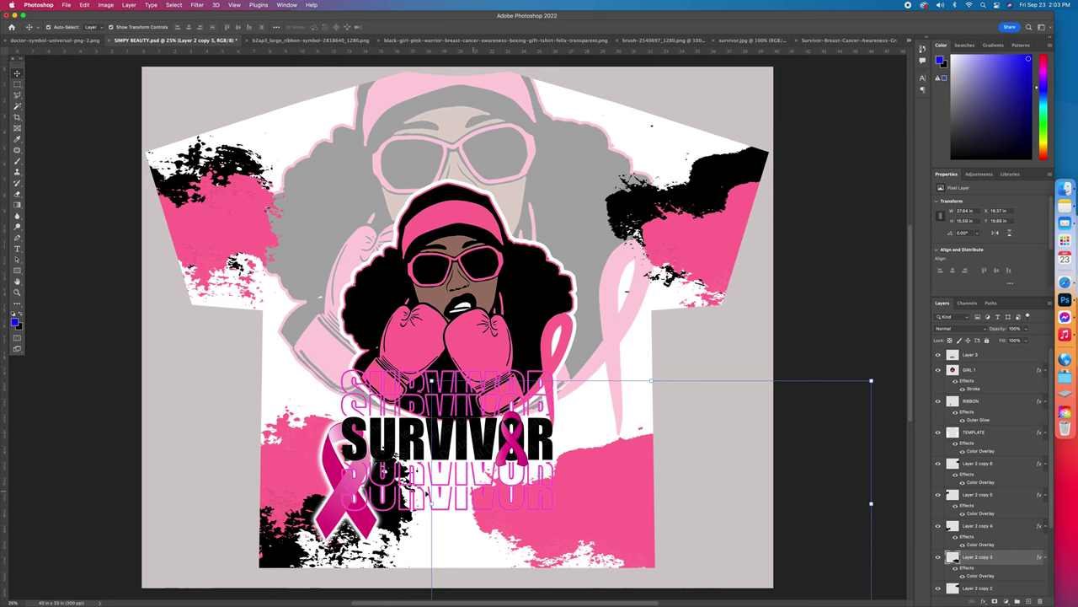
left_click(331, 527)
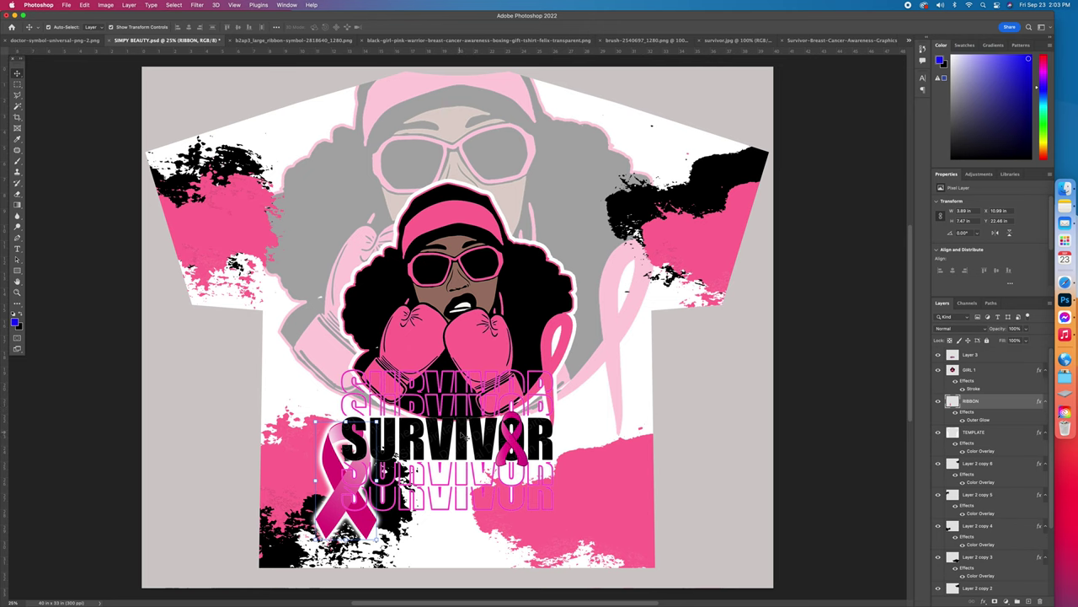
left_click(464, 433)
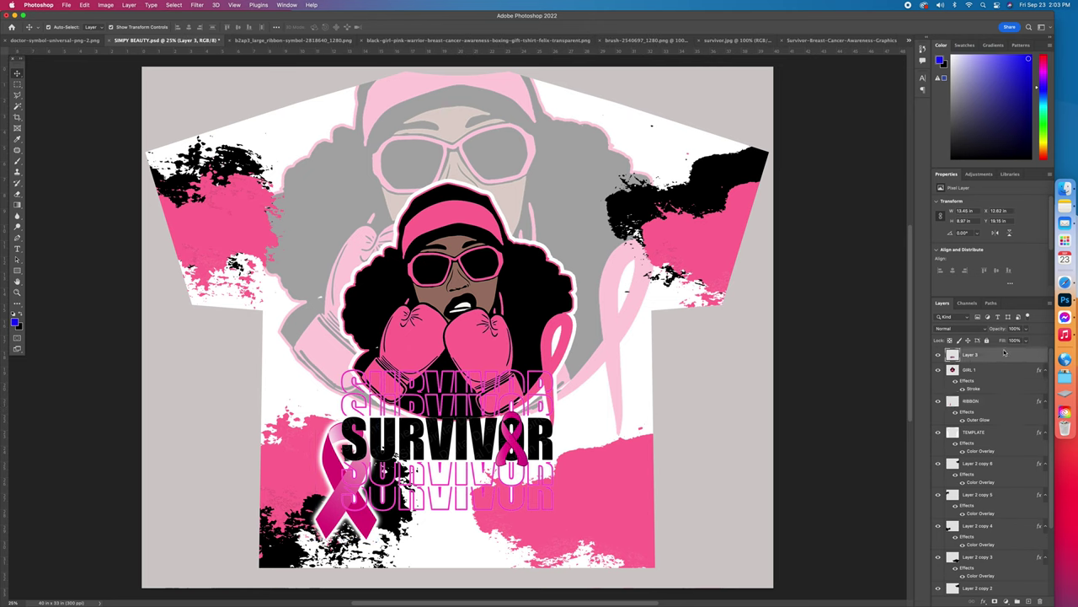
double_click(1004, 353)
Step: Add a white Outer Glow with size about 181 to the SURVIVOR logo layer
left_click(779, 498)
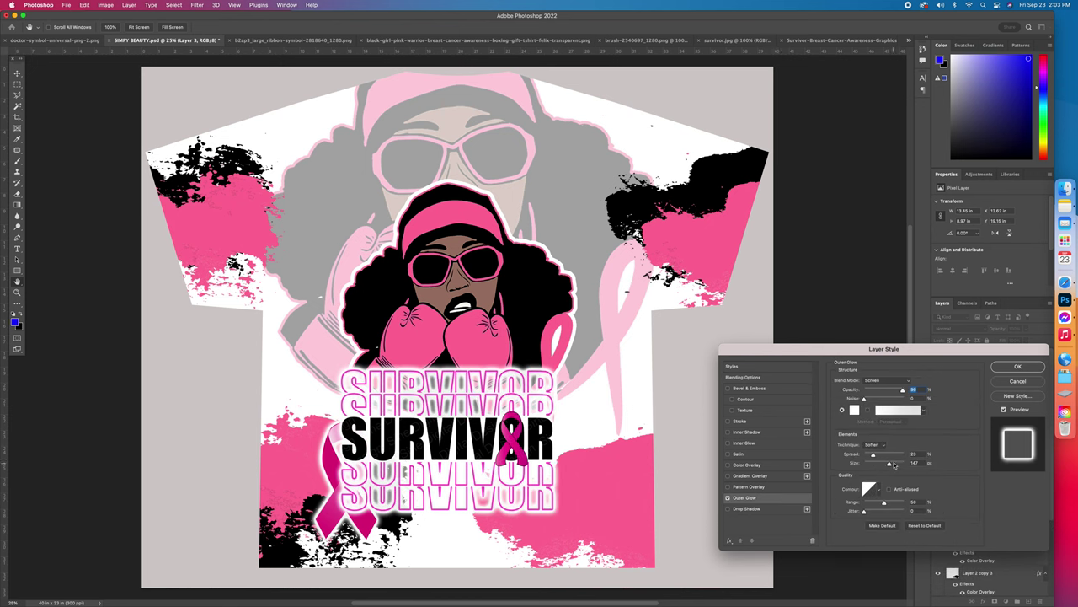
left_click_drag(894, 465, 898, 465)
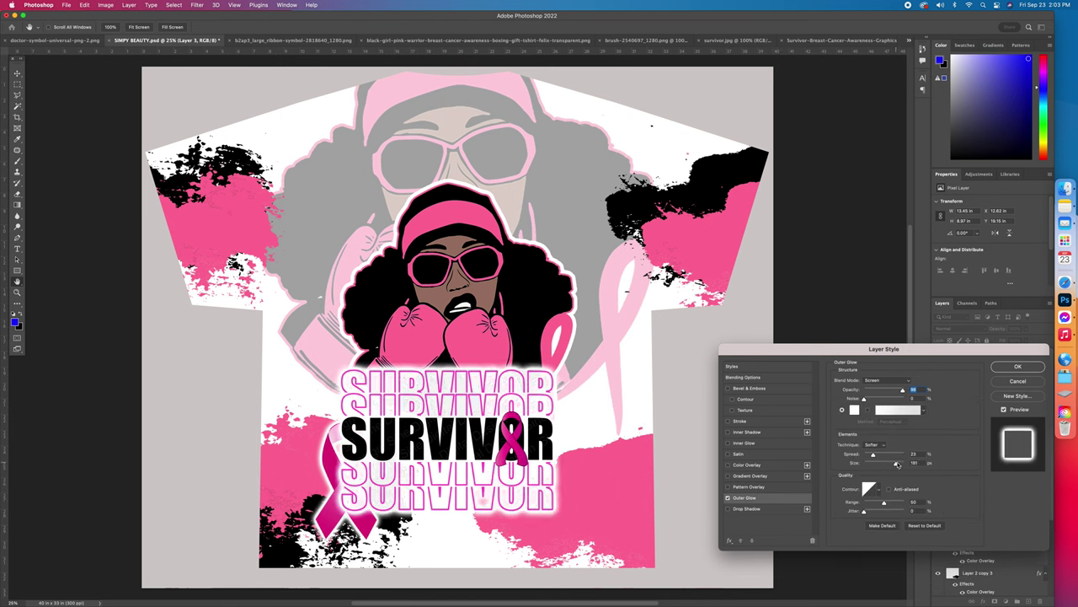
left_click(1018, 367)
Step: Move the boxing girl slightly up and scale it down to about 82%
left_click_drag(486, 405, 462, 381)
left_click_drag(455, 155, 453, 204)
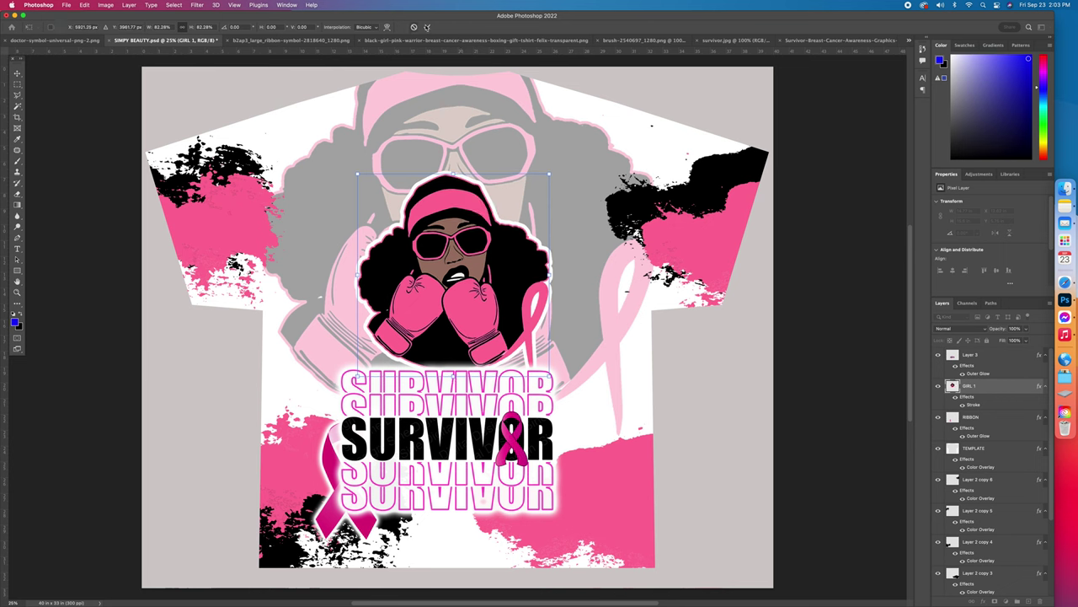
left_click(427, 27)
Step: Place the pink ribbon on the left sleeve and enlarge it to about 159%
left_click(804, 262)
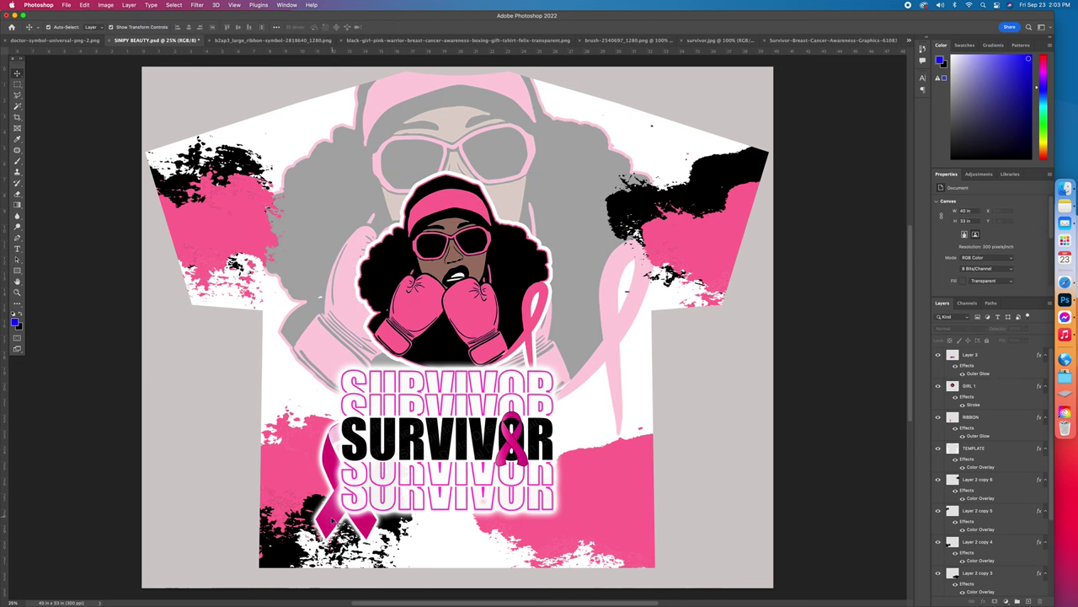
left_click_drag(337, 518, 256, 255)
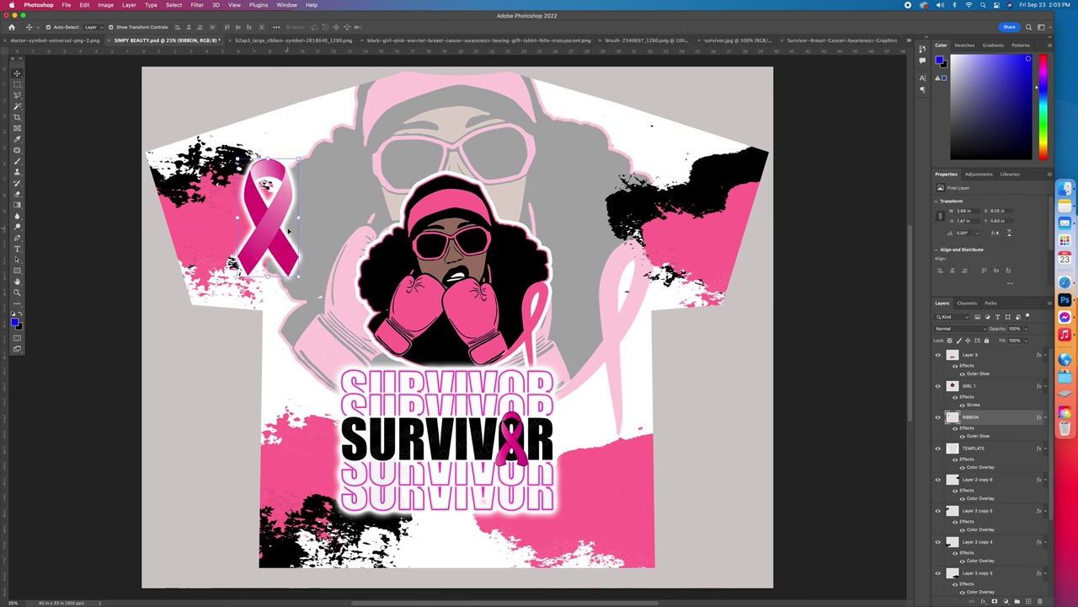
mouse_move(297, 218)
left_mouse_down()
mouse_move(334, 217)
mouse_move(291, 217)
left_mouse_up()
left_click(426, 27)
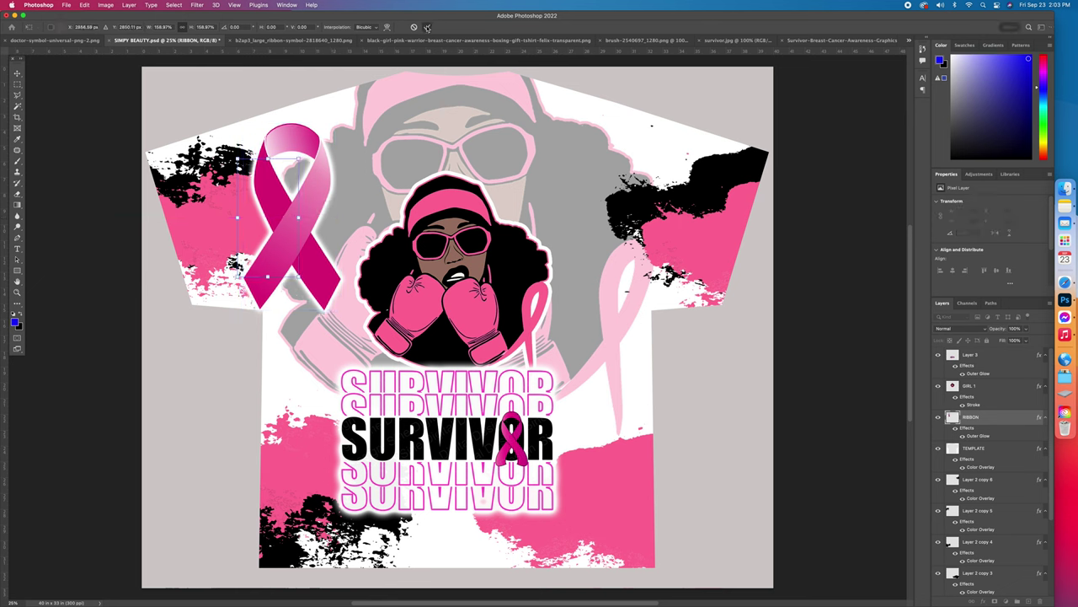
Step: Duplicate the ribbon layer and position the copy on the right sleeve
right_click(988, 422)
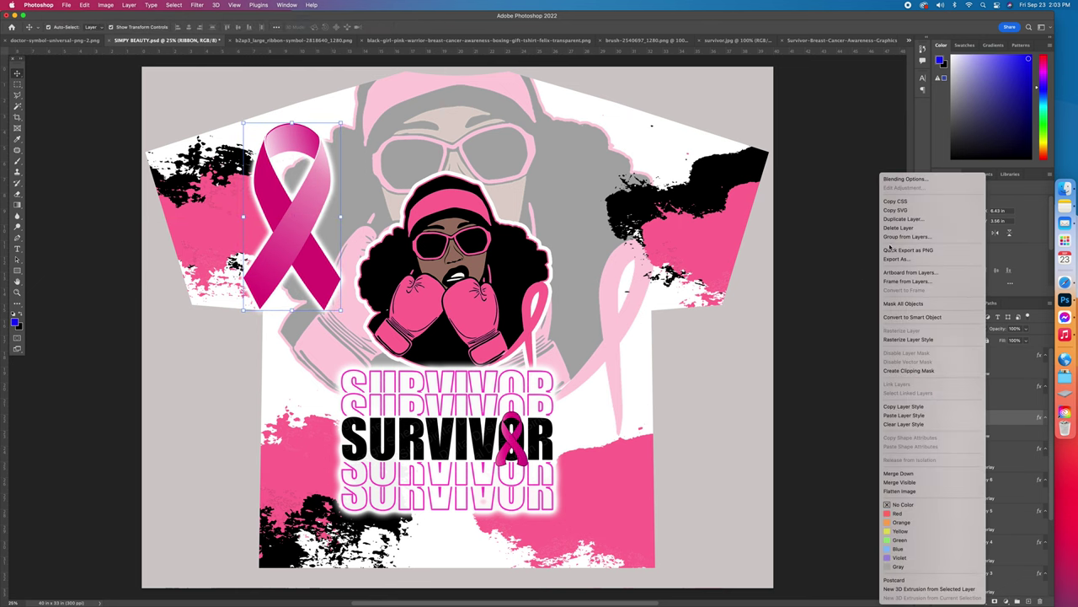
left_click(908, 219)
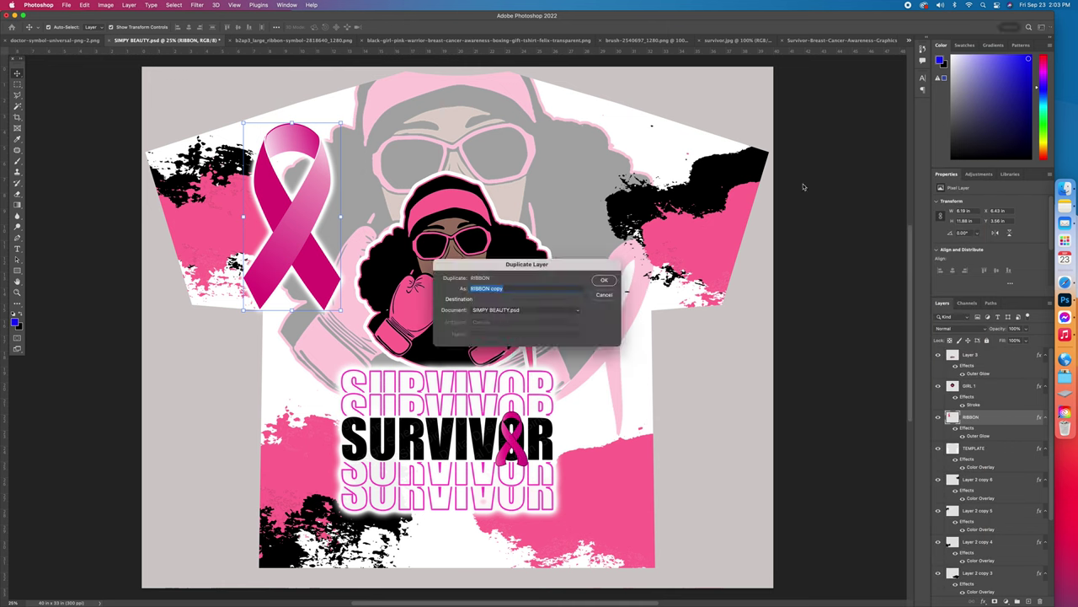
key("Return")
left_click_drag(283, 251, 604, 247)
left_click(466, 482)
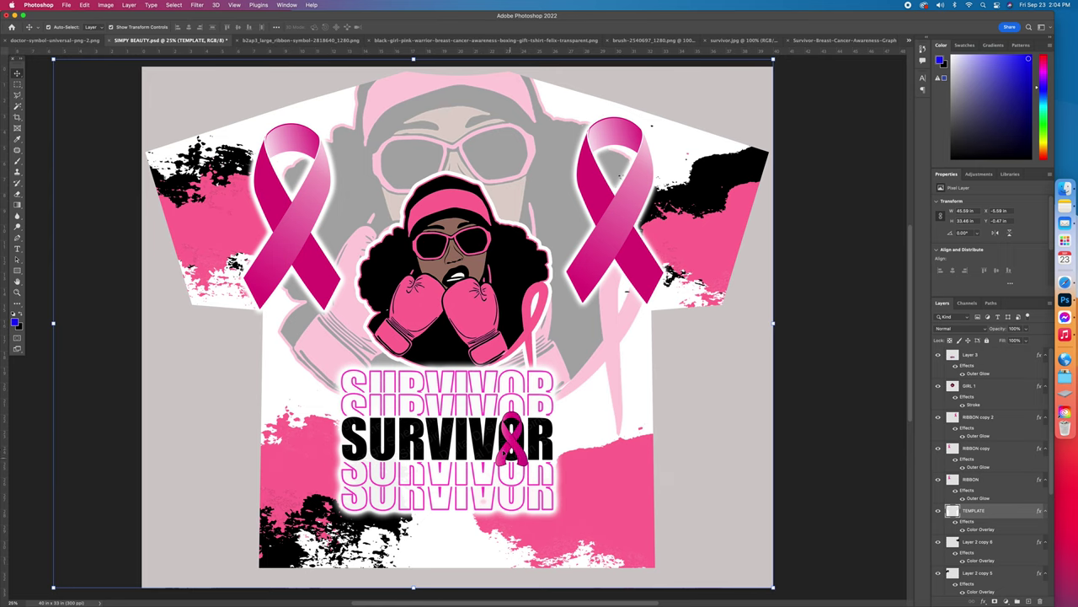
left_click(503, 451)
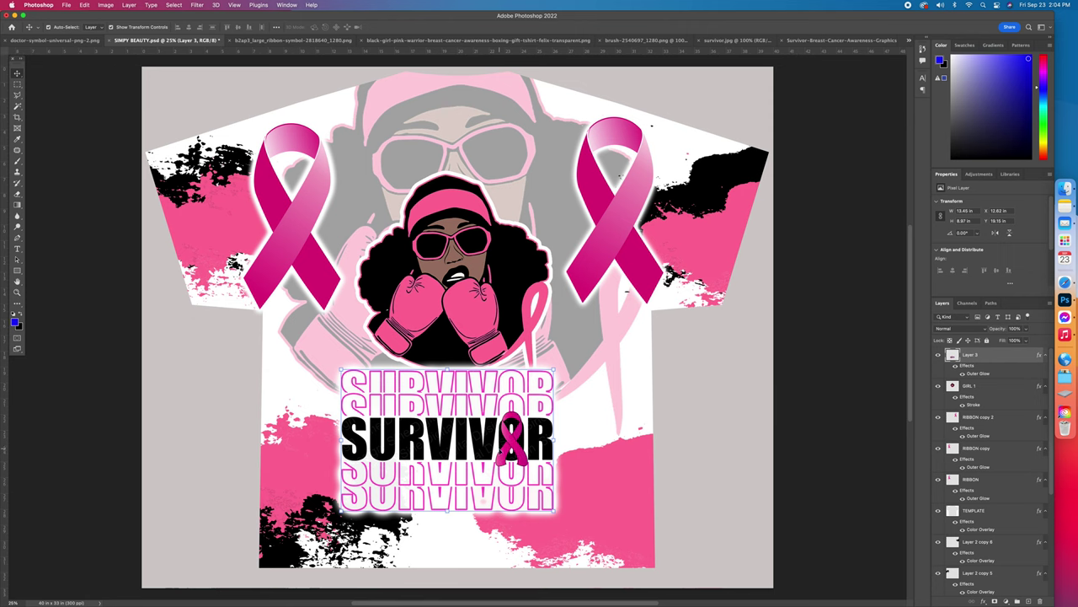
left_click(413, 302)
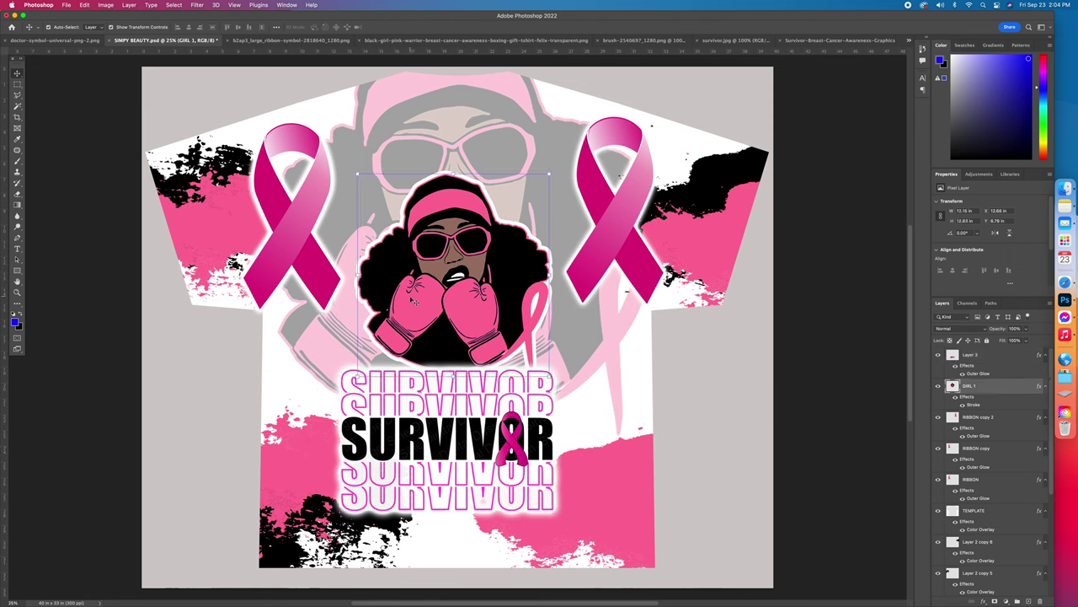
left_click(305, 236)
left_click(490, 440)
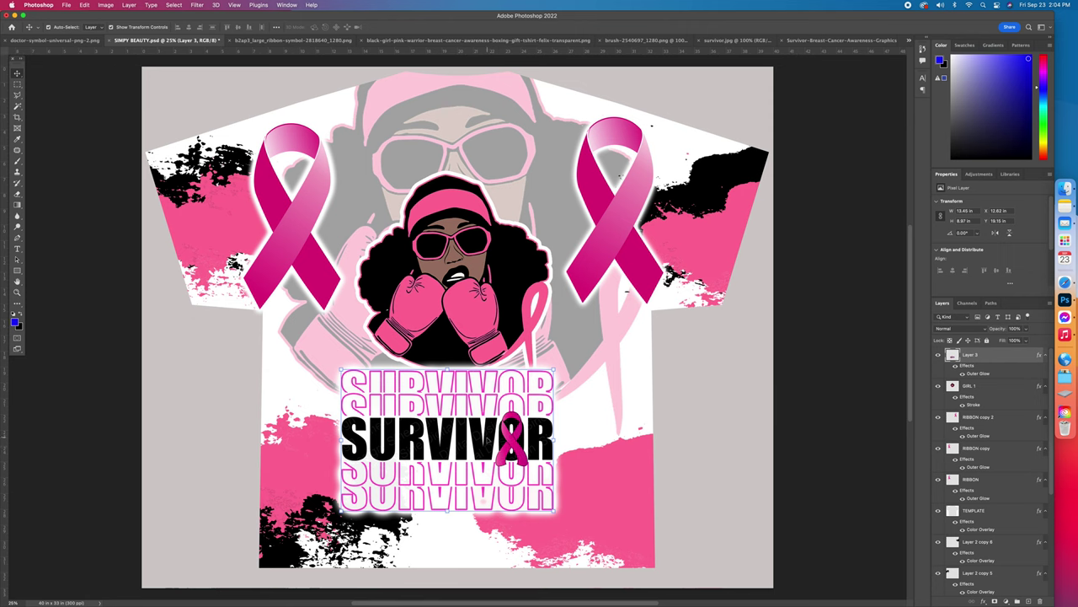
left_click(489, 440)
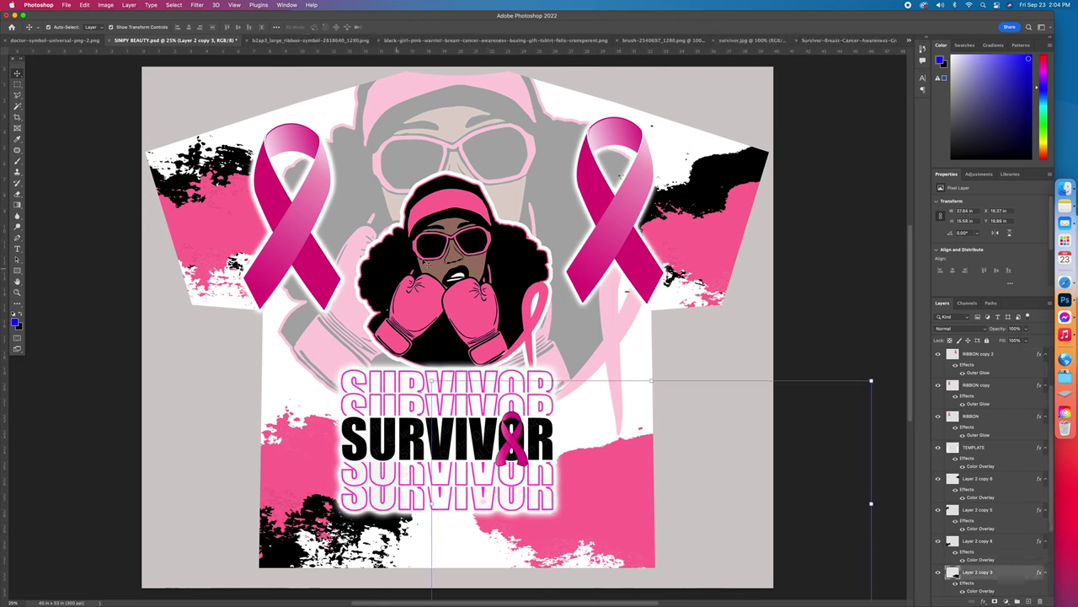
left_click(459, 257)
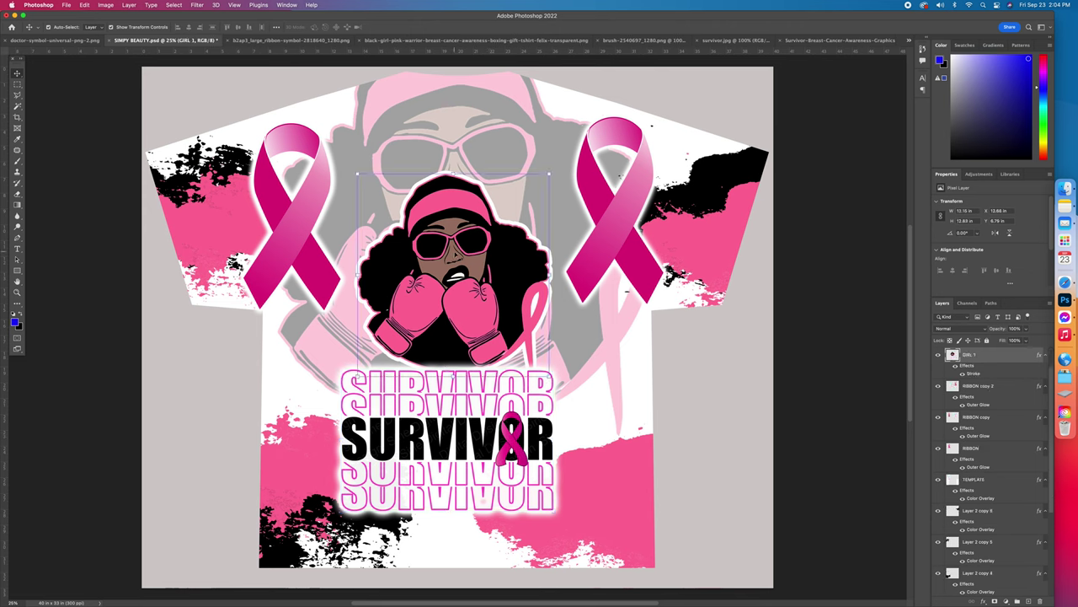
left_click(457, 124)
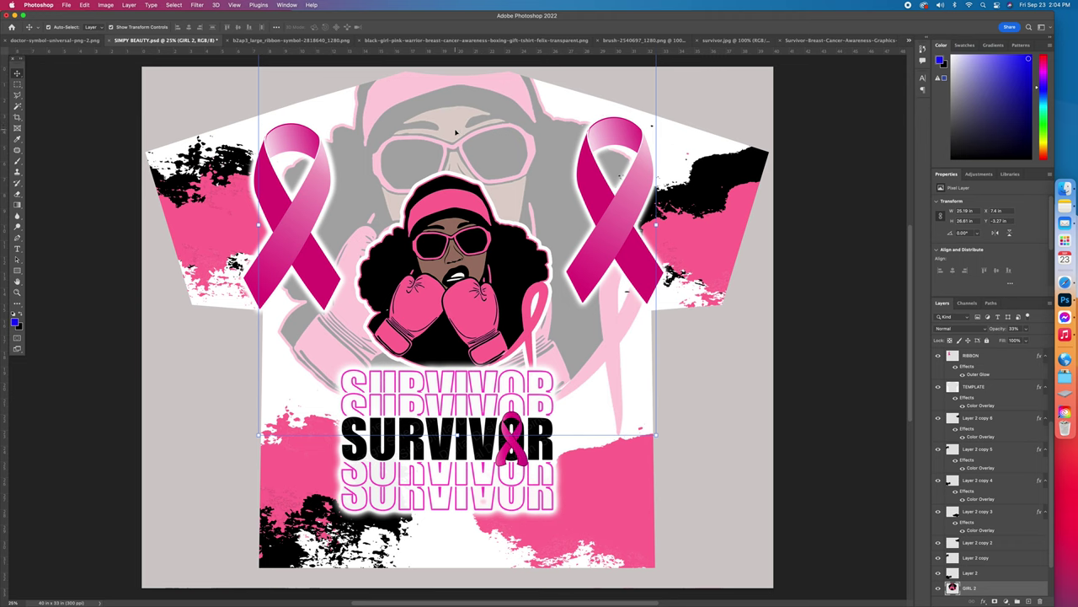
left_click(812, 352)
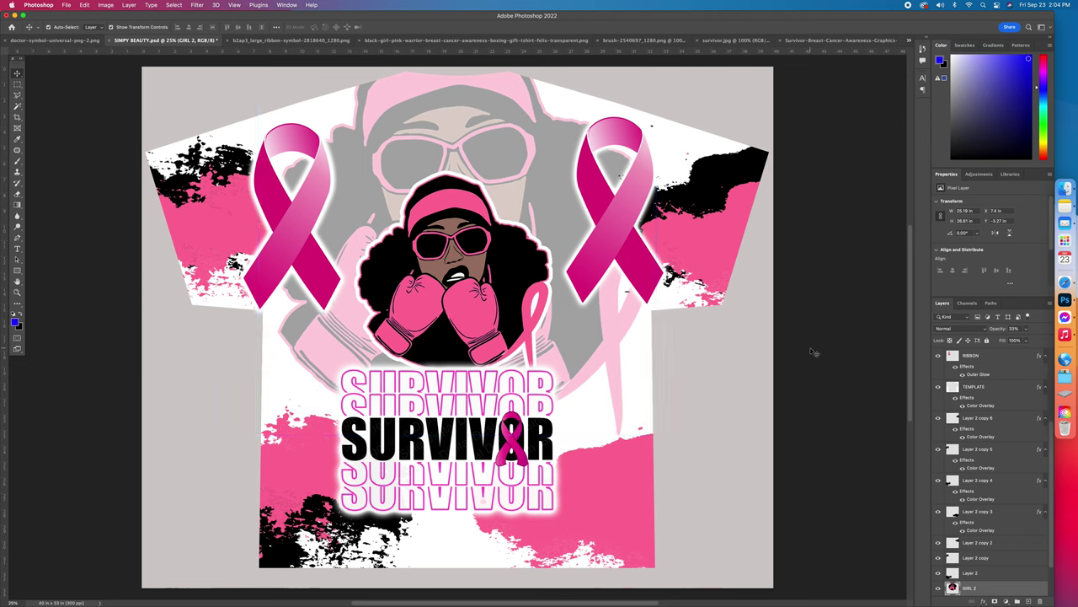